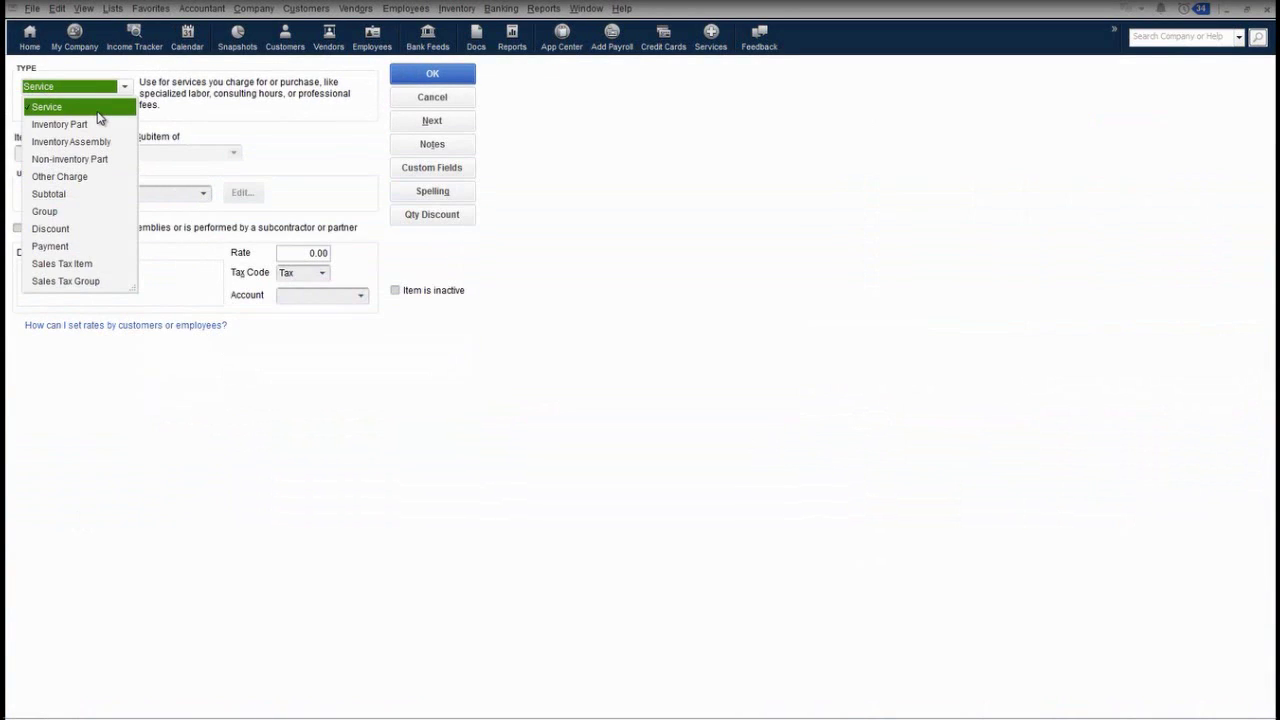
Examine the new item forms for Service with its subcontractor and assemblies option enabled, Inventory Part, and Inventory Assembly
{"action": "left_click", "coordinate": [97, 108]}
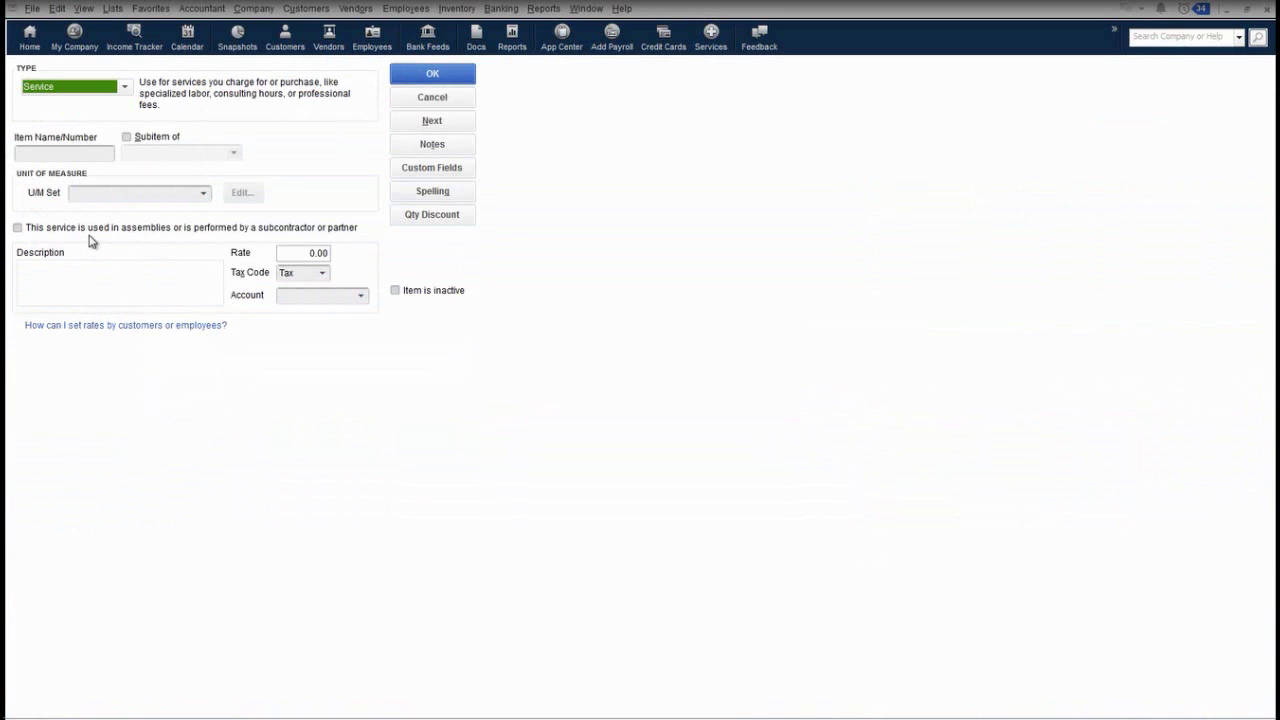
{"action": "left_click", "coordinate": [19, 230]}
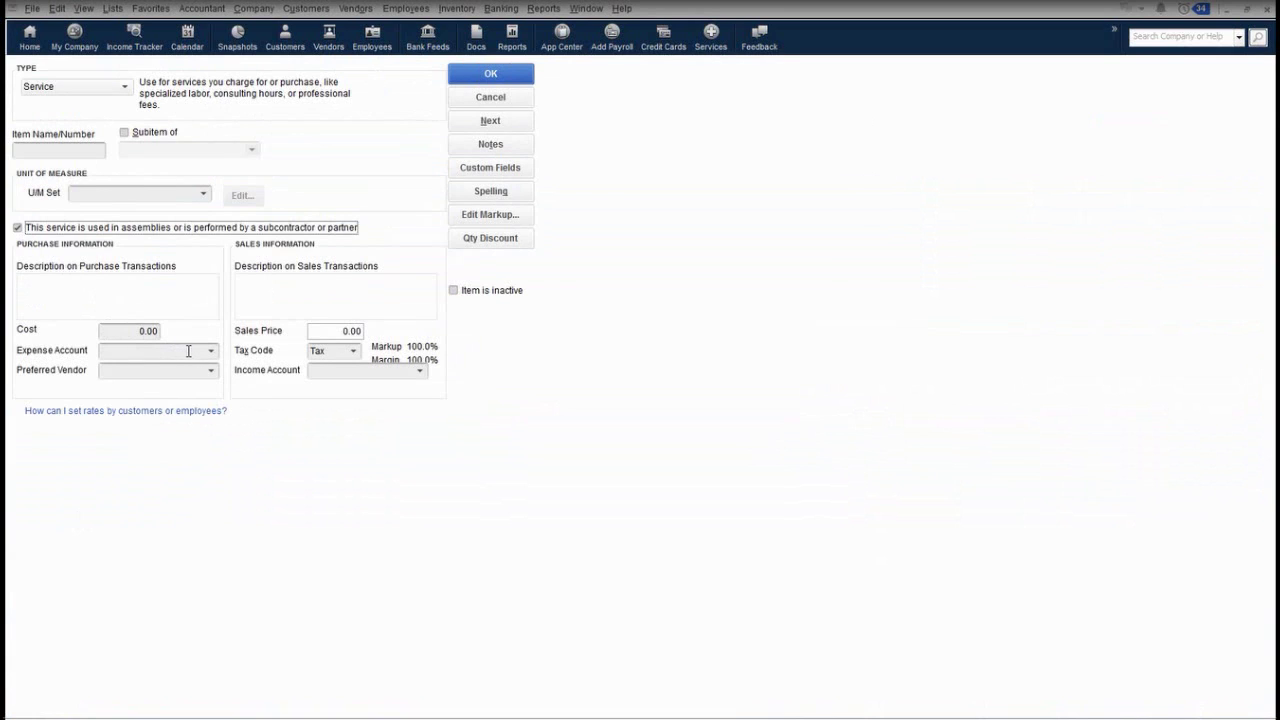
{"action": "left_click", "coordinate": [125, 89]}
{"action": "left_click", "coordinate": [60, 124]}
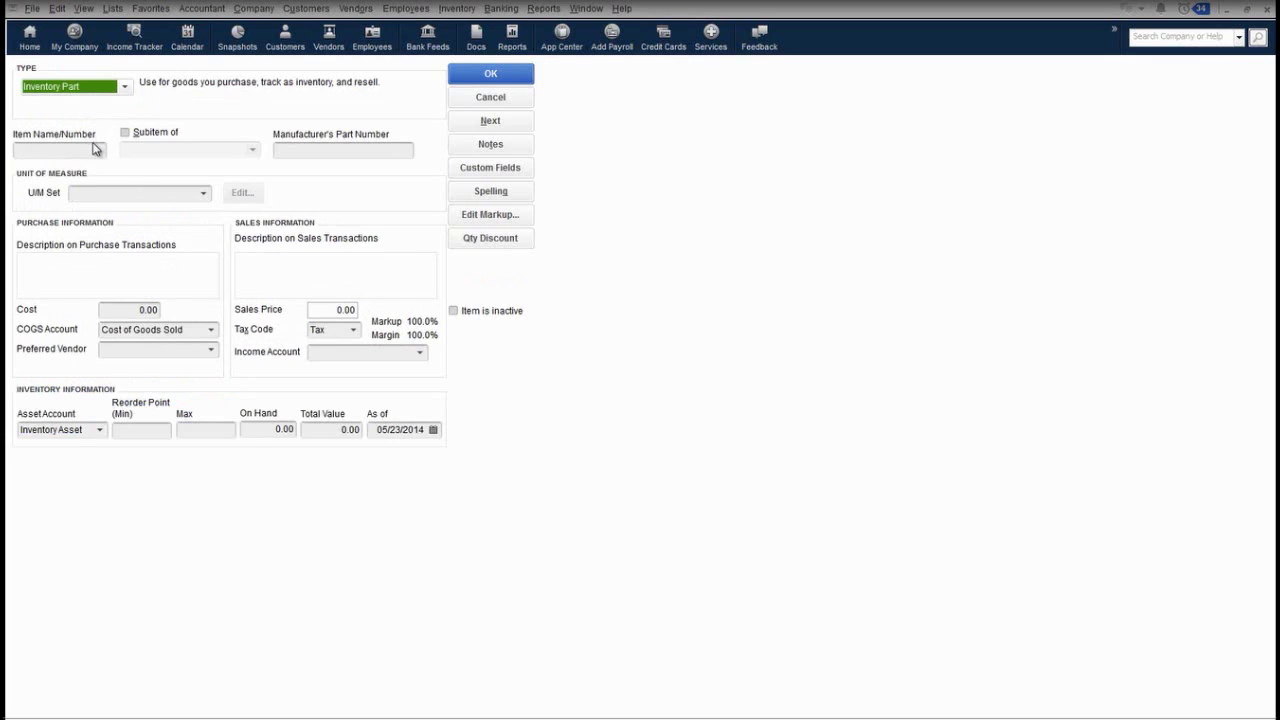
{"action": "left_click", "coordinate": [128, 90]}
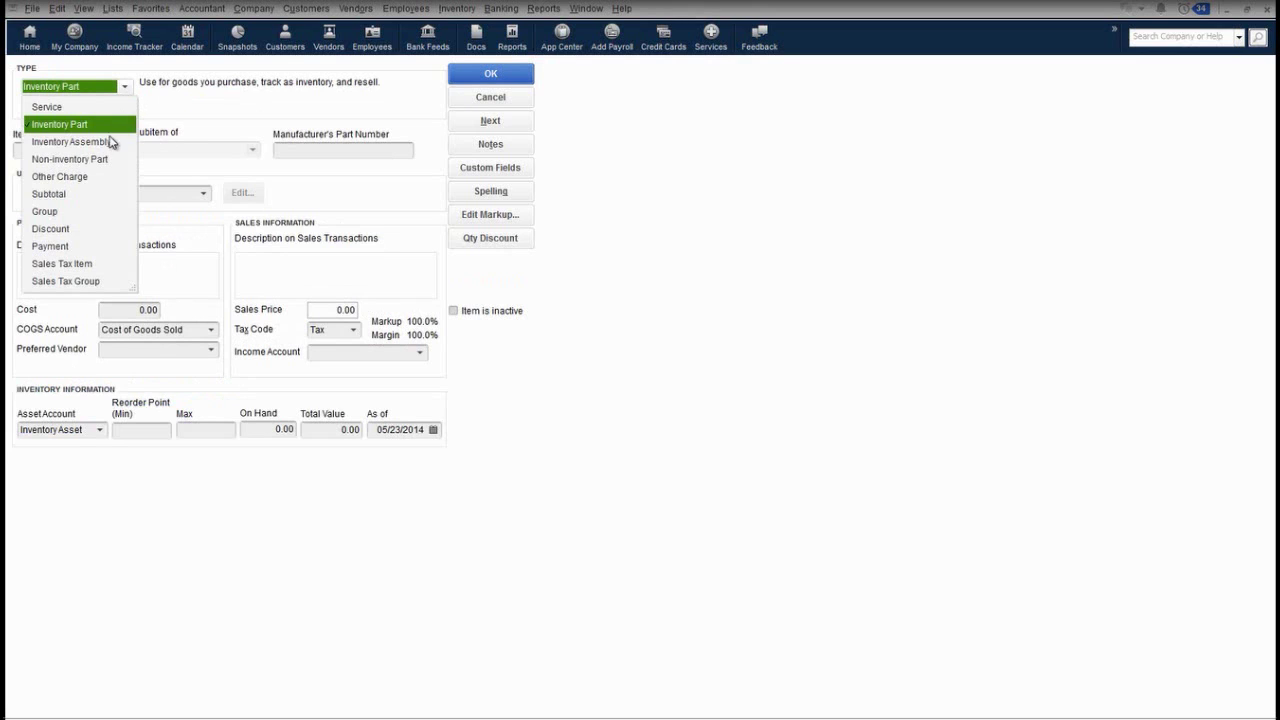
{"action": "left_click", "coordinate": [110, 142]}
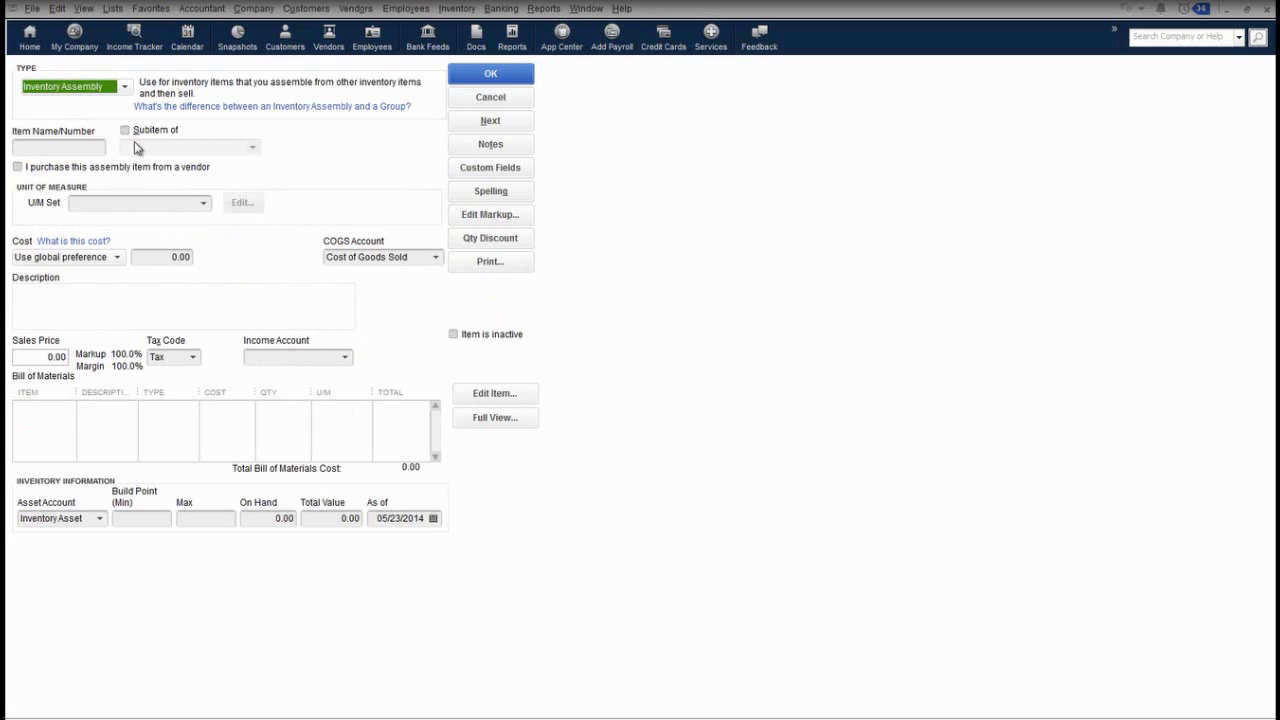
Examine the Non-inventory Part and Other Charge forms with their used-in-assemblies options enabled, and cancel the new item
{"action": "left_click", "coordinate": [128, 90]}
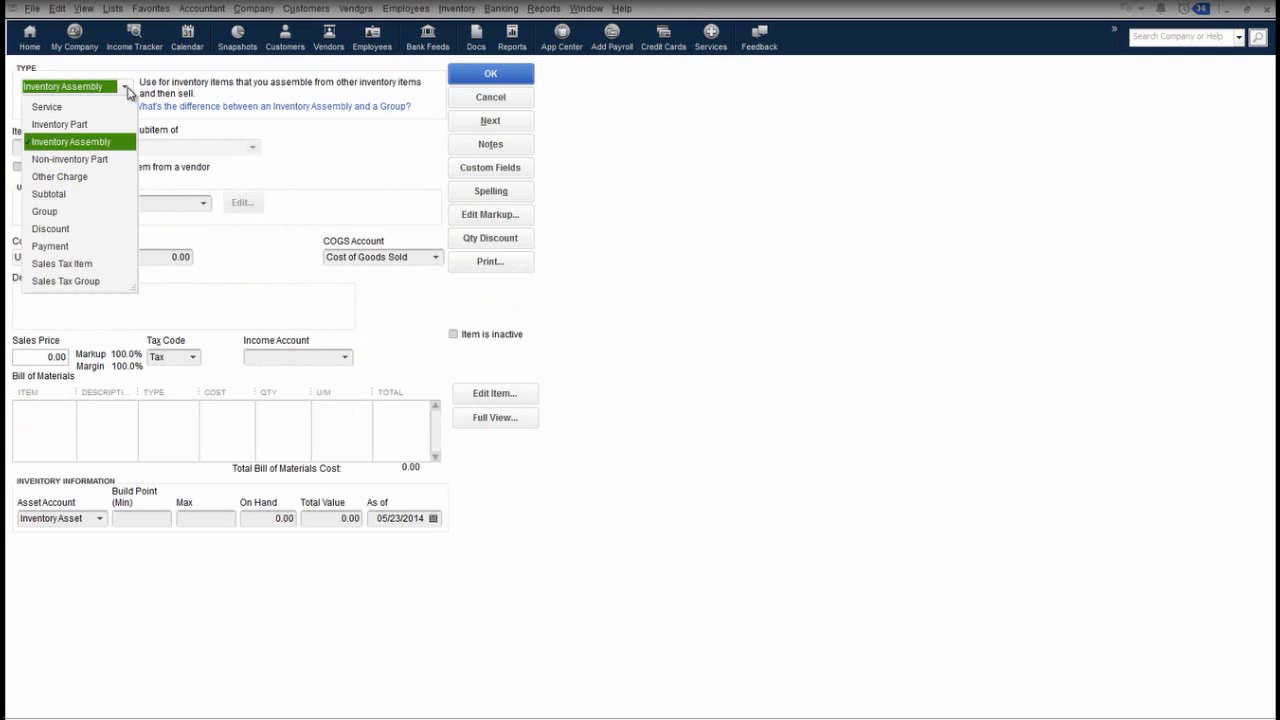
{"action": "left_click", "coordinate": [76, 160]}
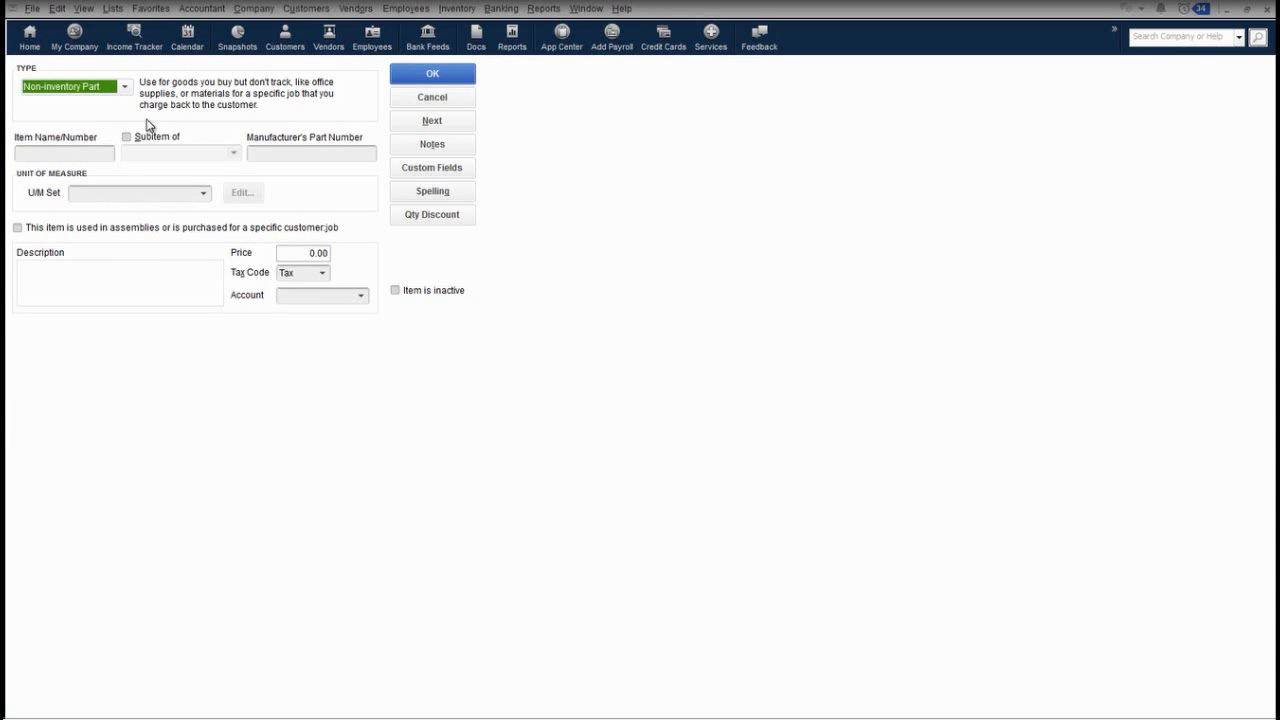
{"action": "left_click", "coordinate": [27, 229]}
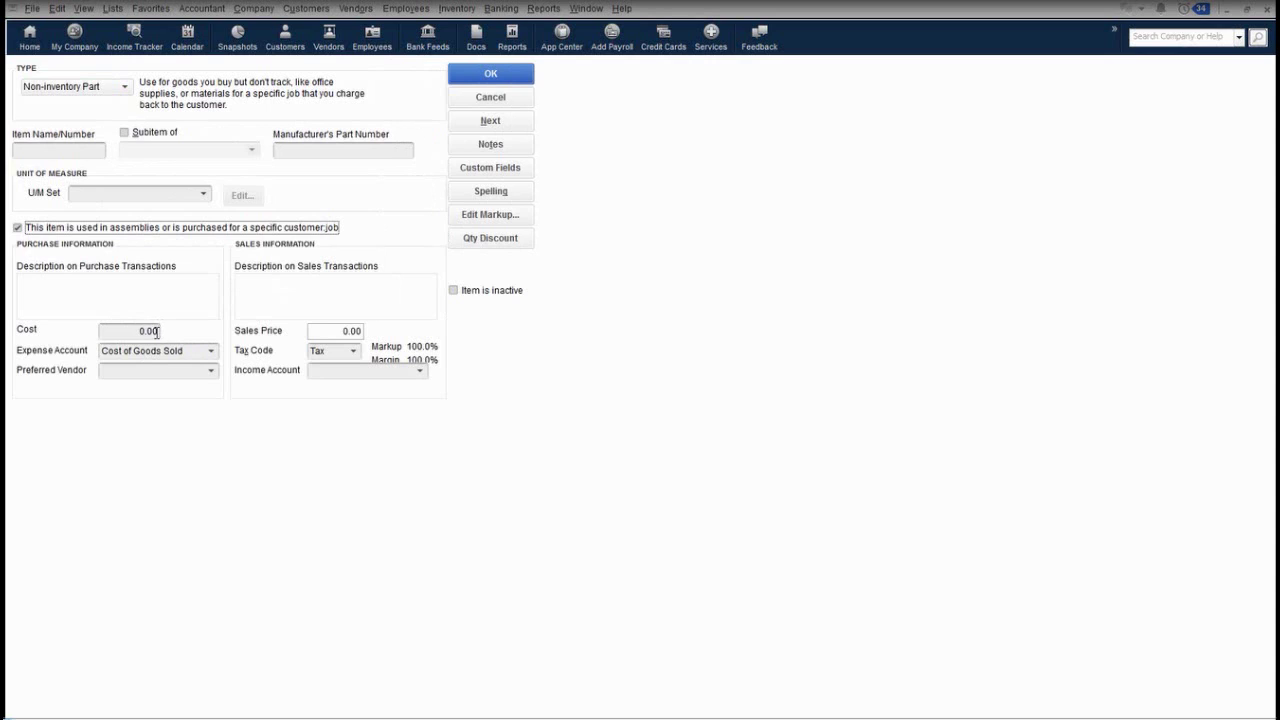
{"action": "left_click", "coordinate": [127, 87]}
{"action": "left_click", "coordinate": [74, 177]}
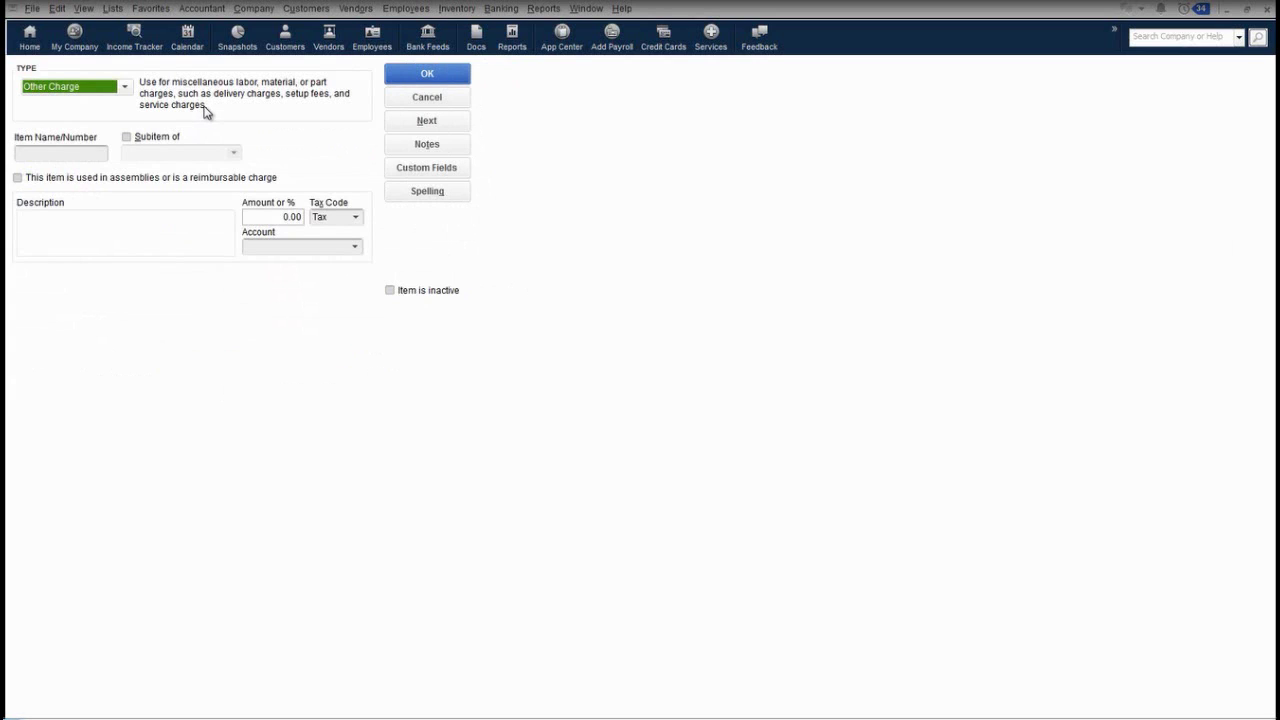
{"action": "left_click", "coordinate": [27, 179]}
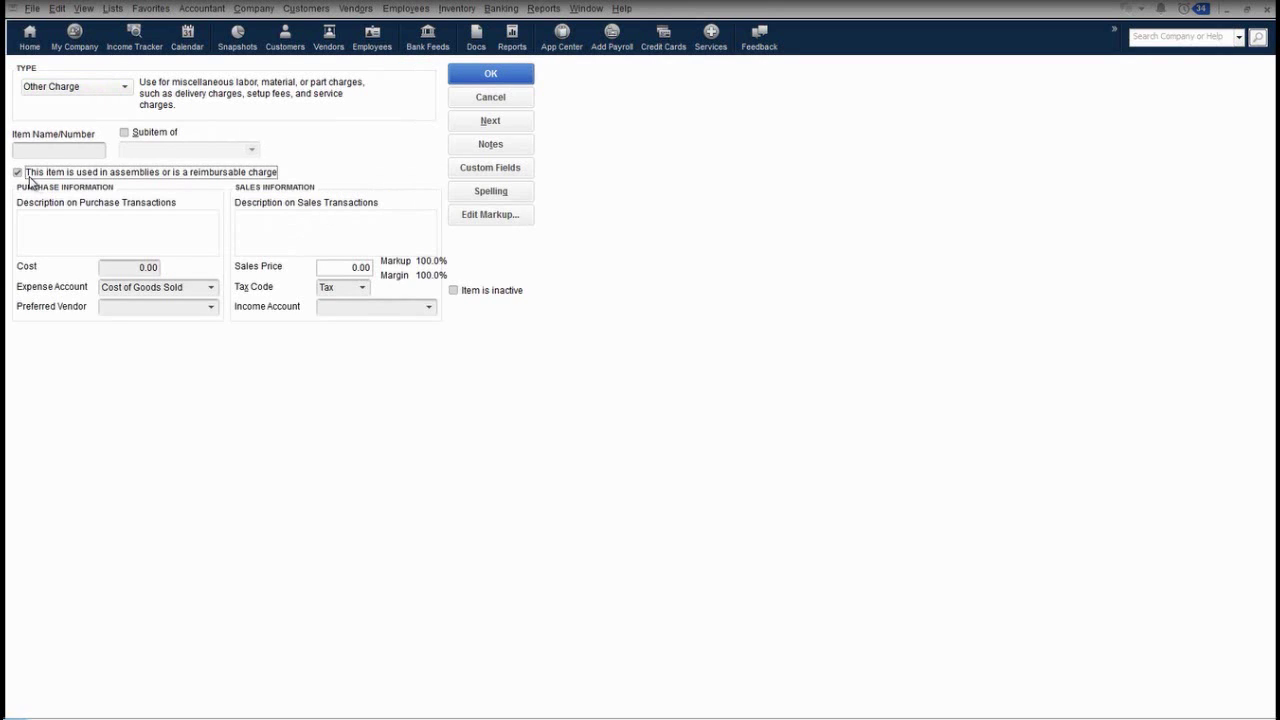
{"action": "left_click", "coordinate": [121, 90]}
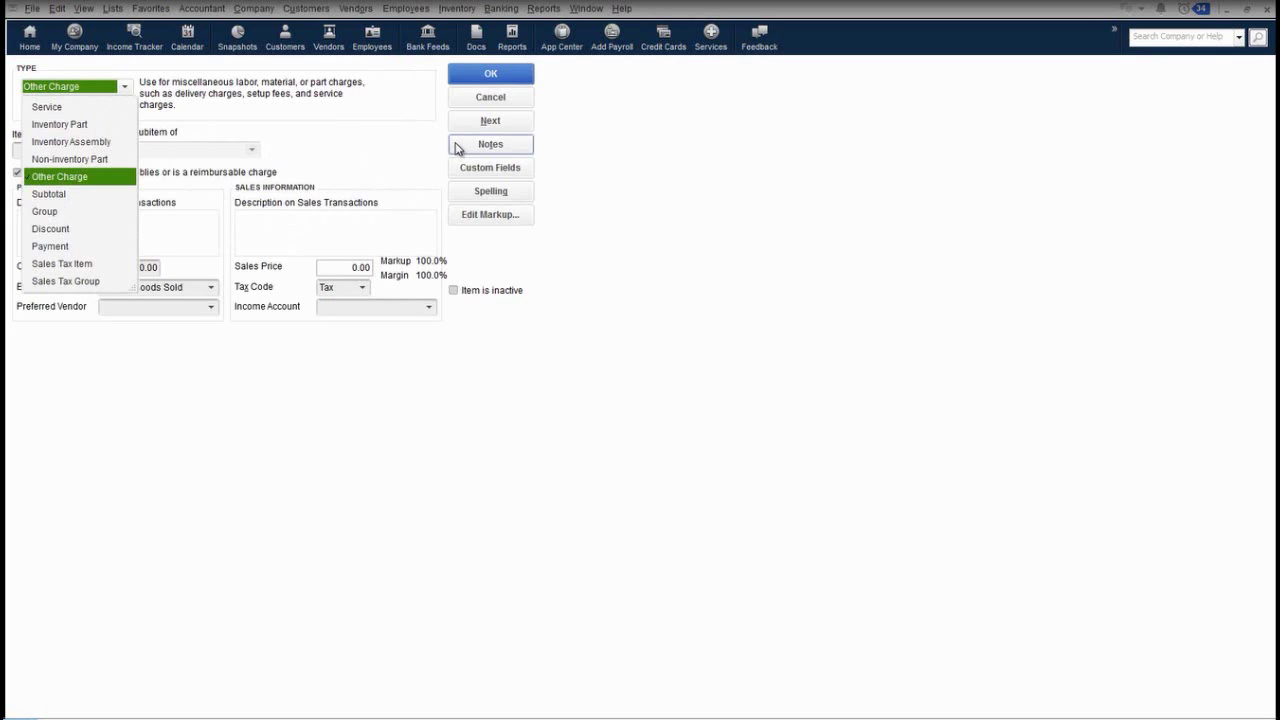
{"action": "left_click", "coordinate": [421, 132]}
{"action": "left_click", "coordinate": [489, 98]}
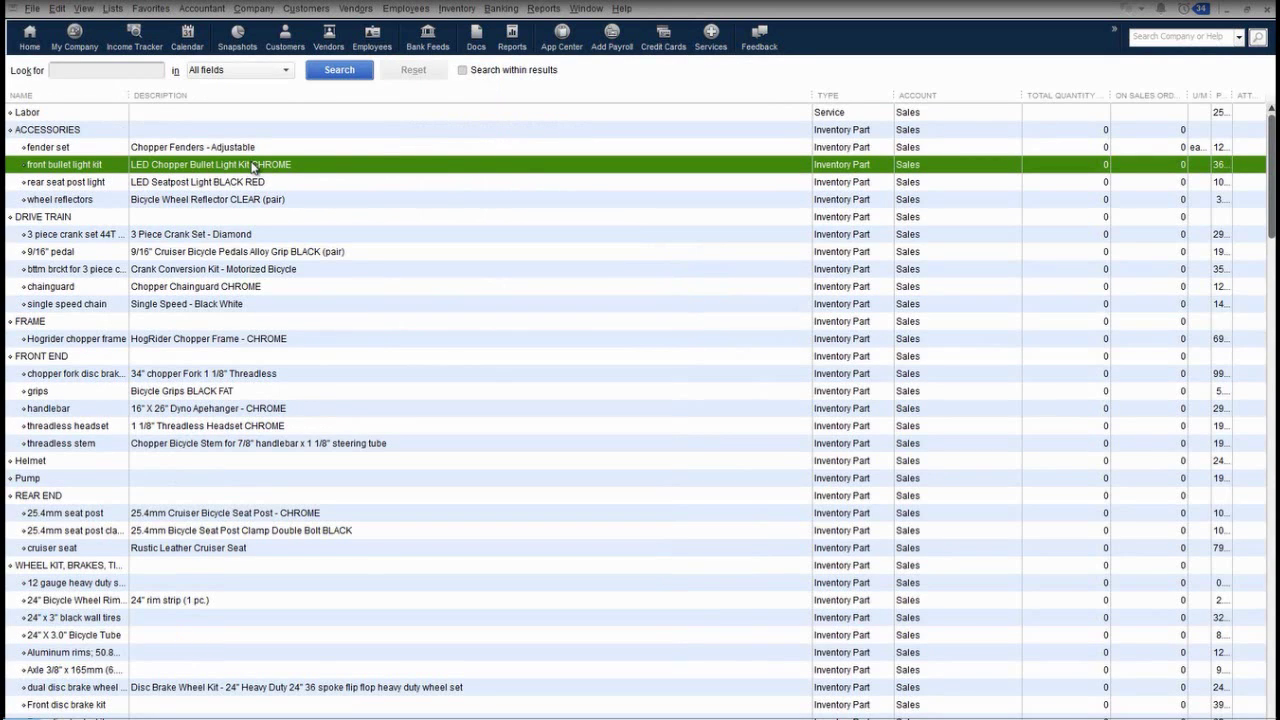
Open the front bullet light kit item to review its purchase, sales and inventory information, and close it
{"action": "double_click", "coordinate": [253, 168]}
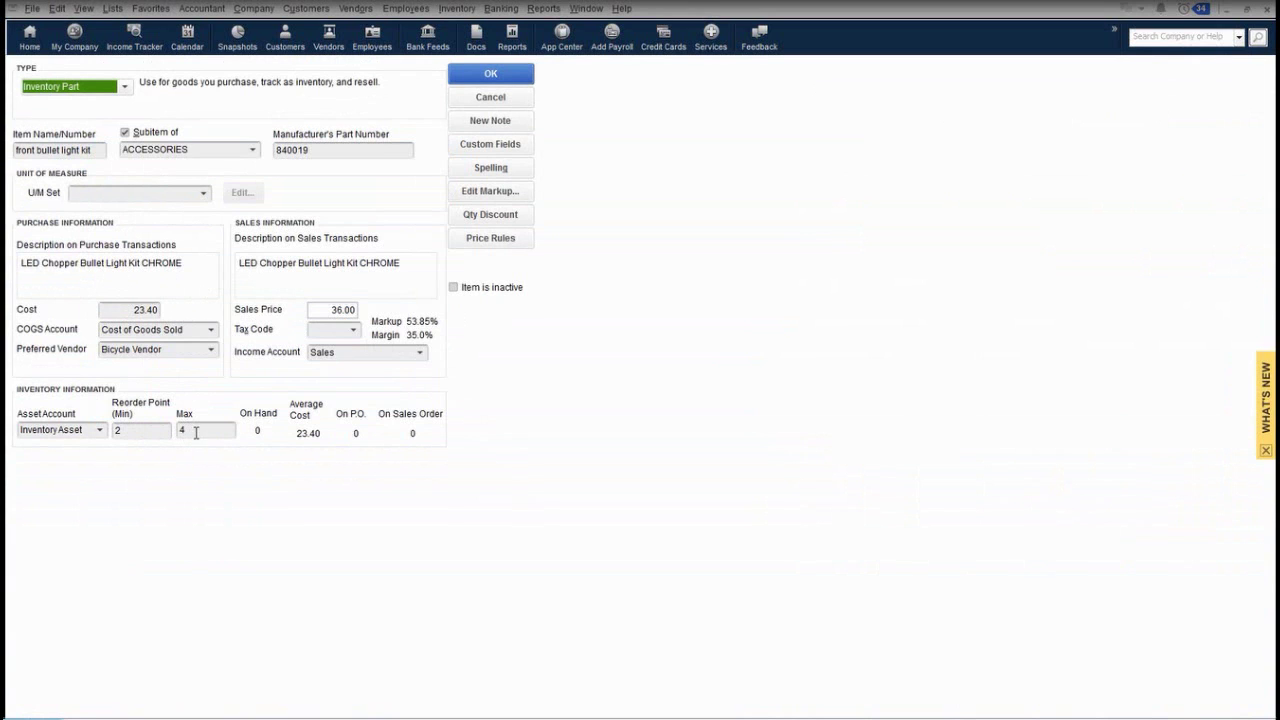
{"action": "left_click", "coordinate": [490, 76]}
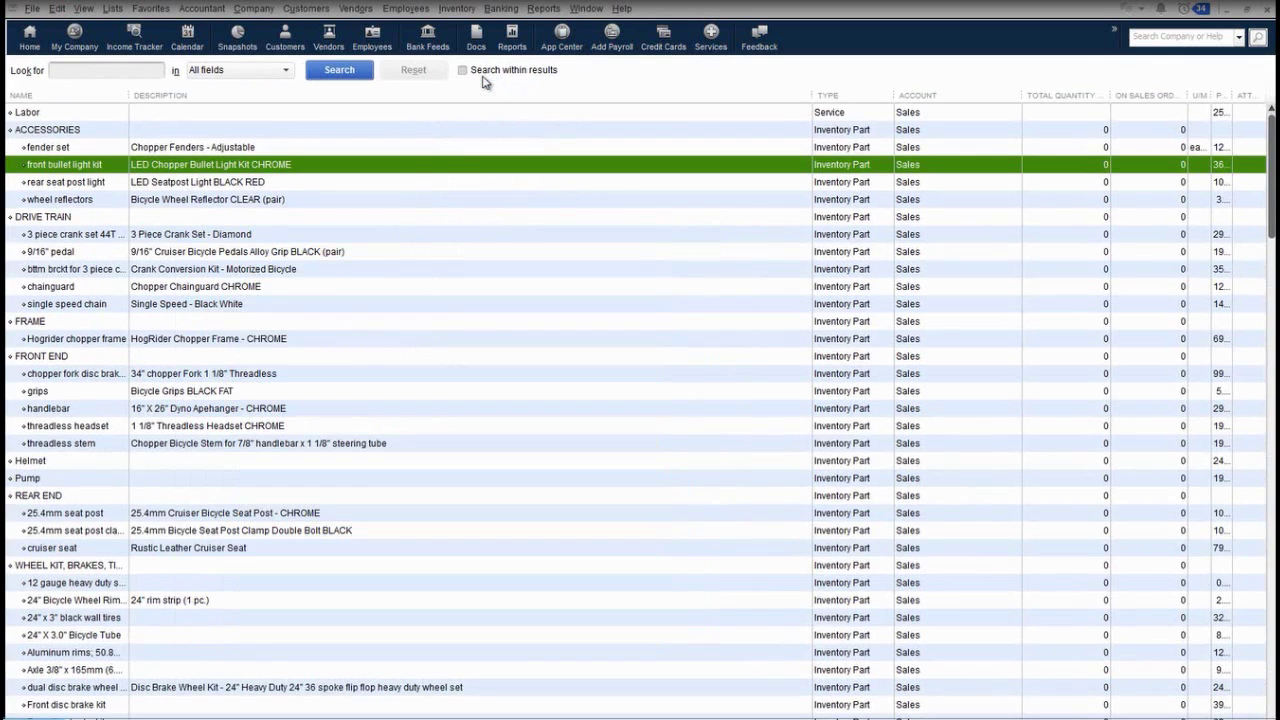
Open the Dual Disc Brake Chopper Bicycle assembly, review its entire bill of materials in full view, and close the item
{"action": "scroll", "coordinate": [1262, 495], "scroll_direction": "down", "scroll_amount": 1}
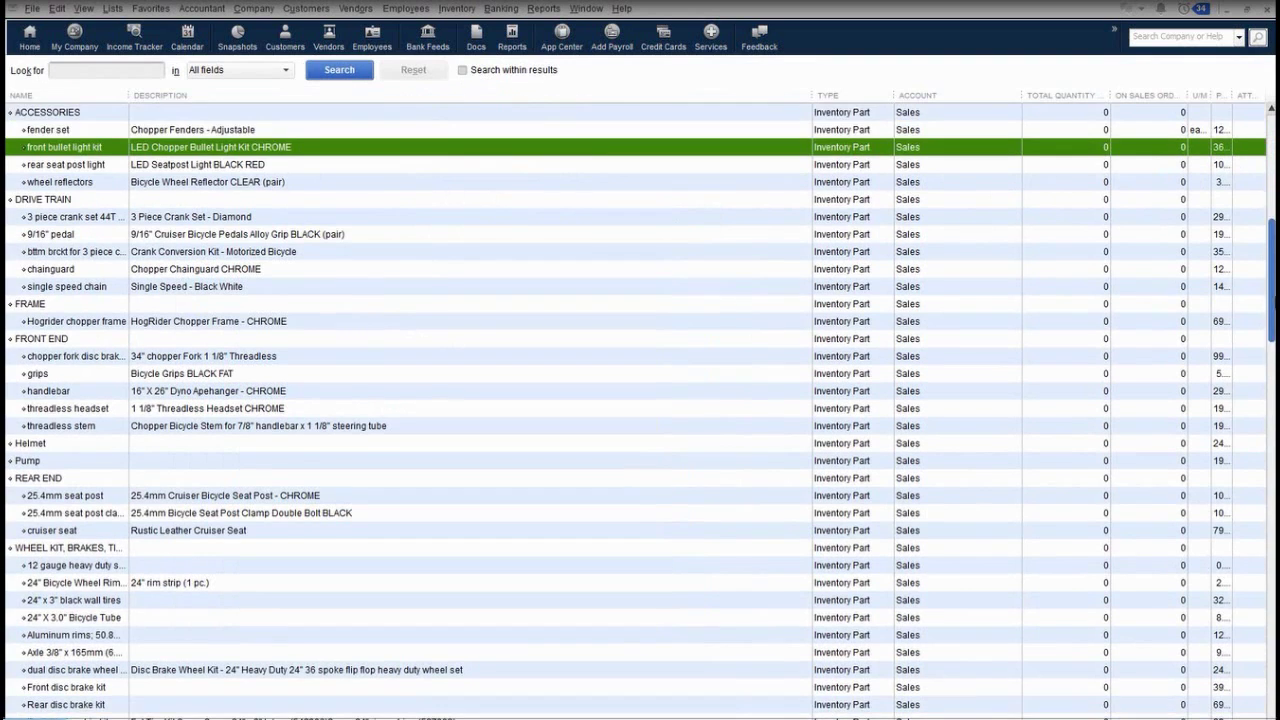
{"action": "scroll", "coordinate": [1262, 495], "scroll_direction": "down", "scroll_amount": 1}
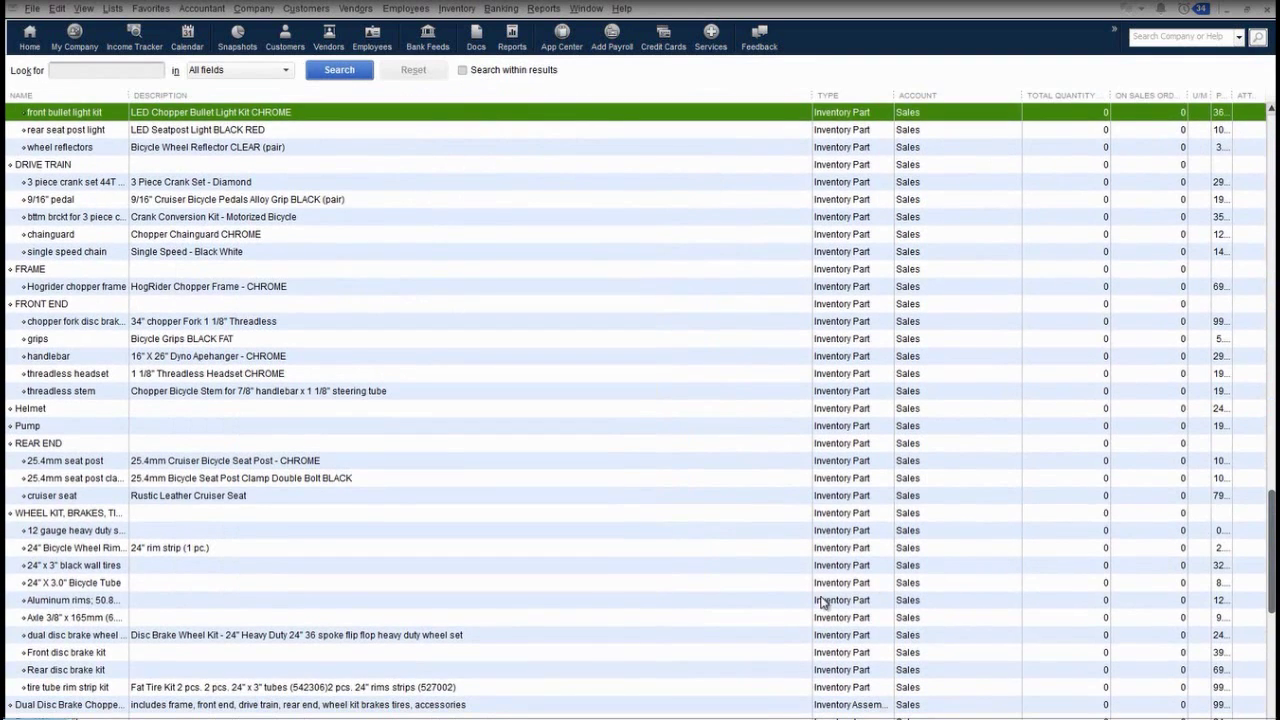
{"action": "double_click", "coordinate": [158, 706]}
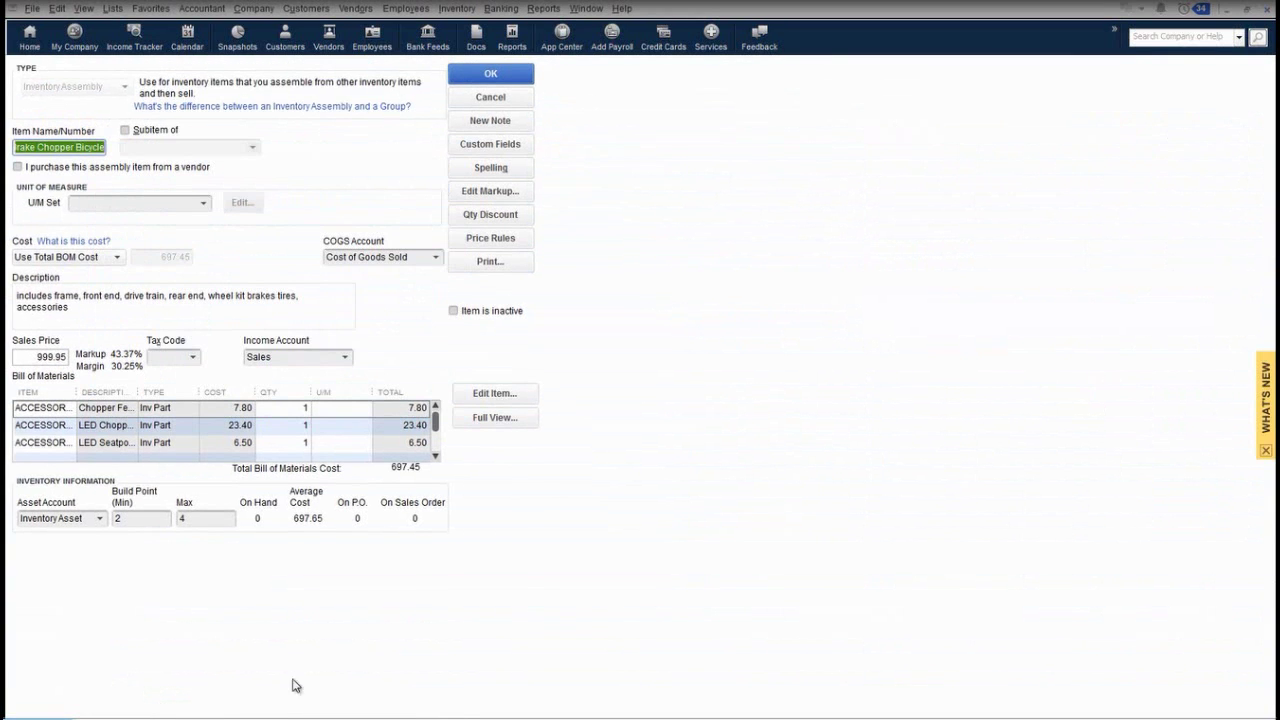
{"action": "left_click", "coordinate": [494, 418]}
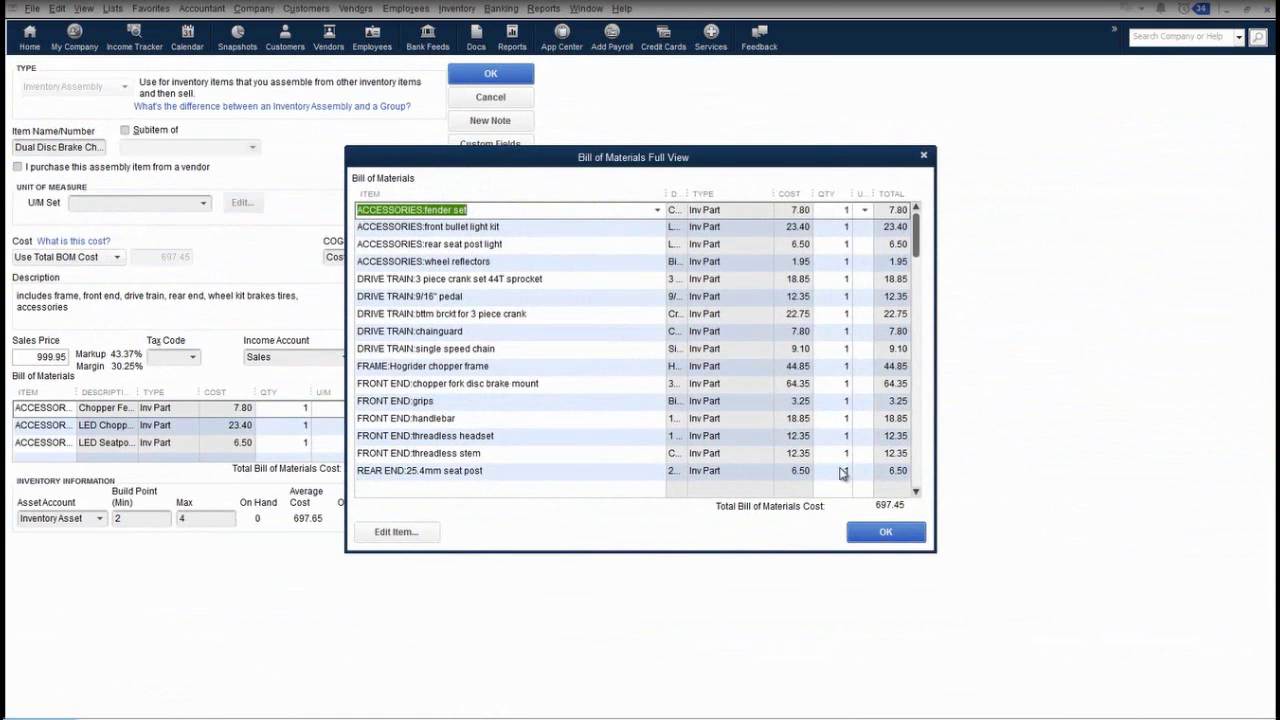
{"action": "left_click_drag", "start_coordinate": [914, 245], "coordinate": [918, 472]}
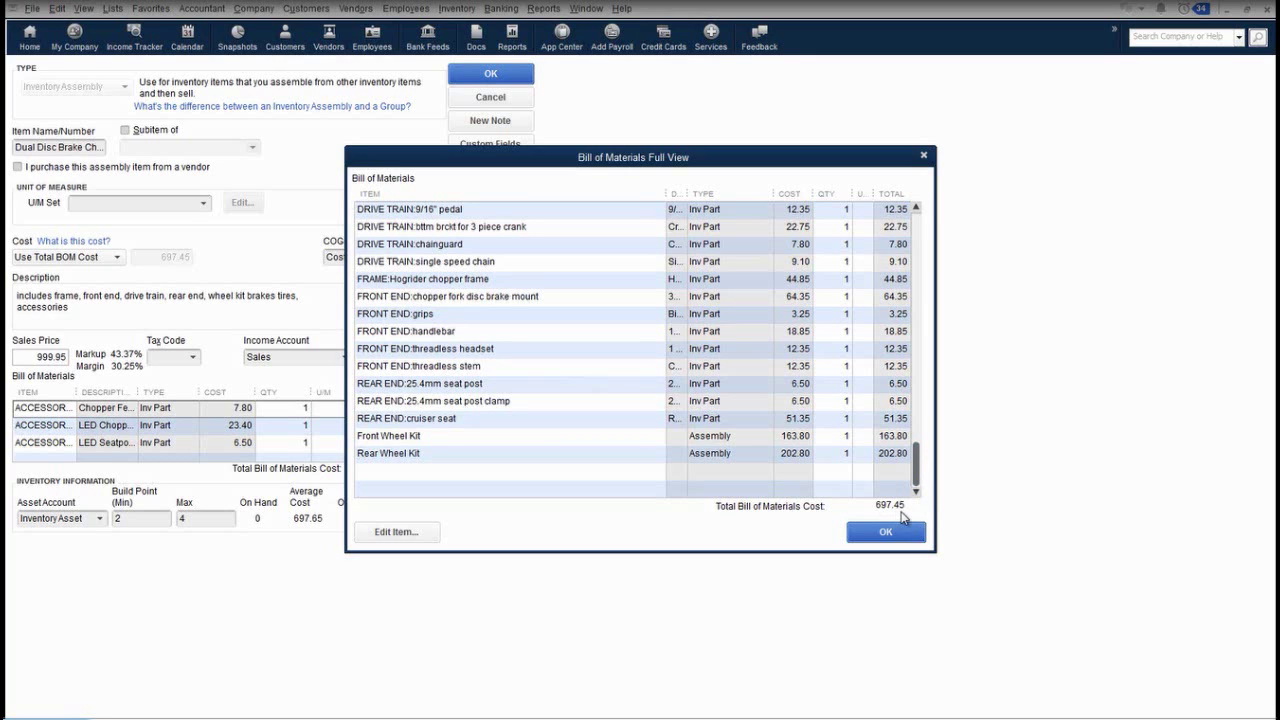
{"action": "left_click", "coordinate": [885, 532]}
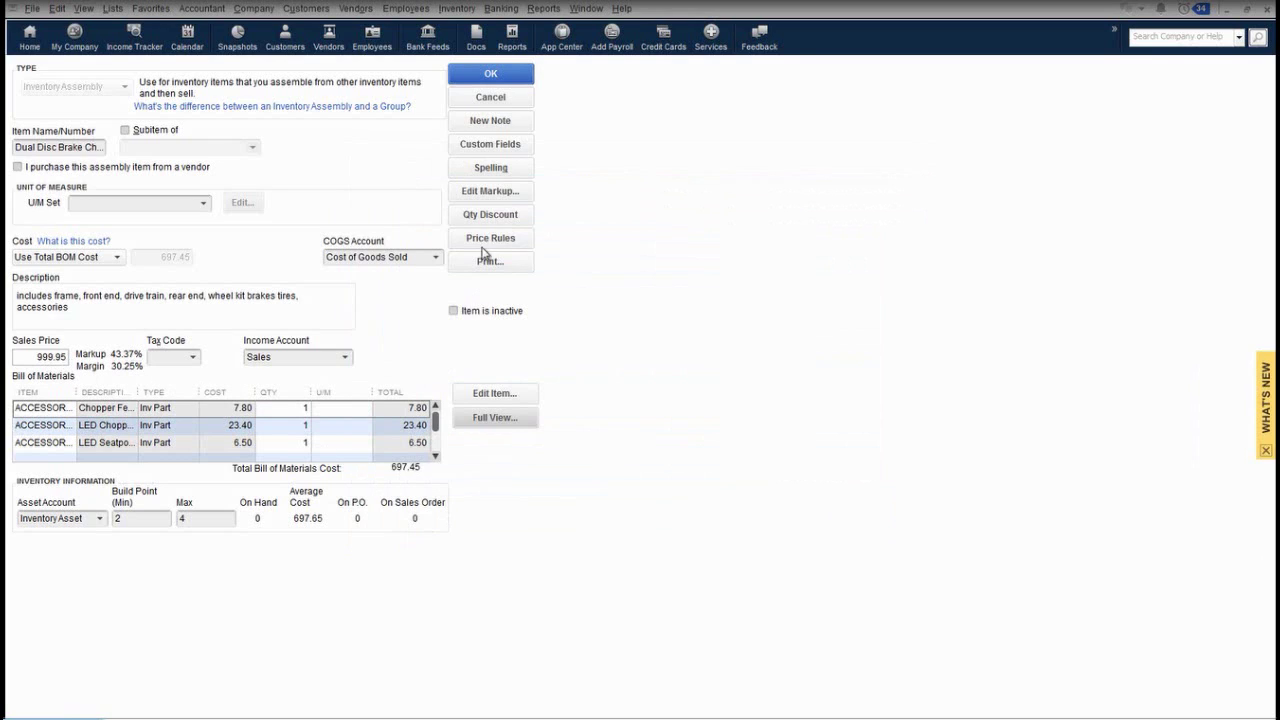
{"action": "left_click", "coordinate": [520, 82]}
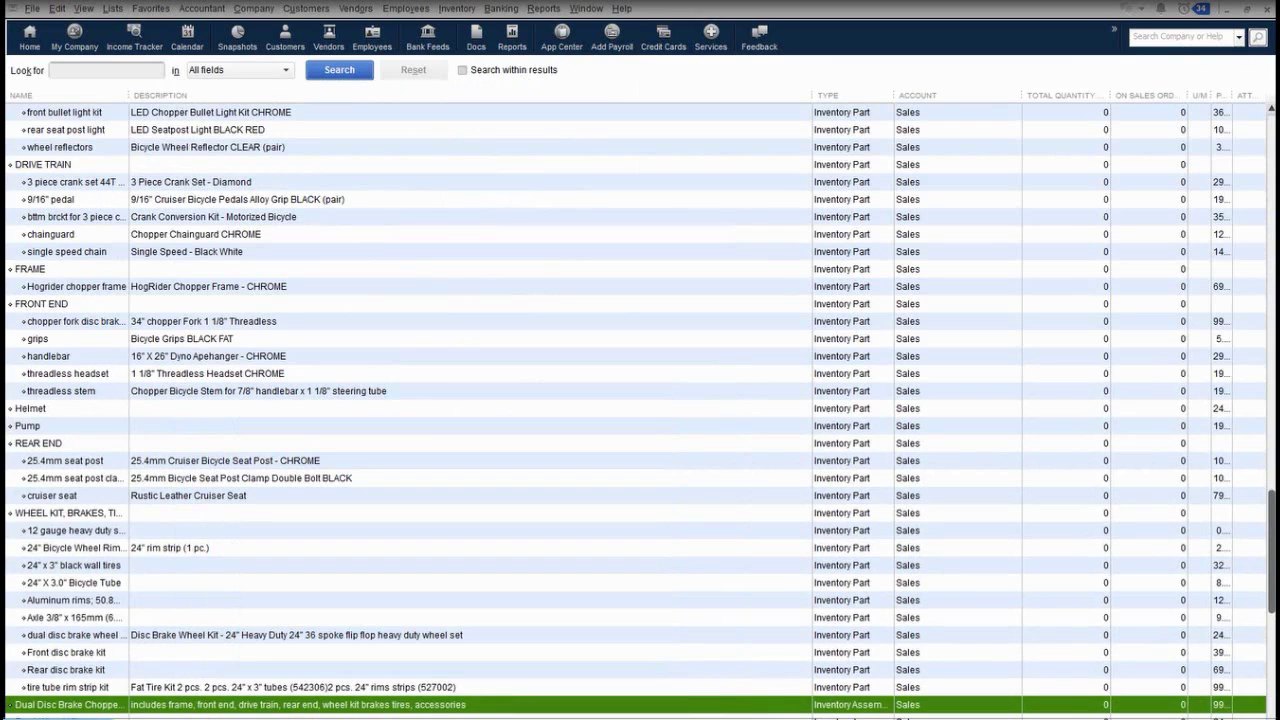
Create a new Non-inventory Part item named Grease and mark it as used in assemblies or purchased for a specific customer:job
{"action": "right_click", "coordinate": [14, 705]}
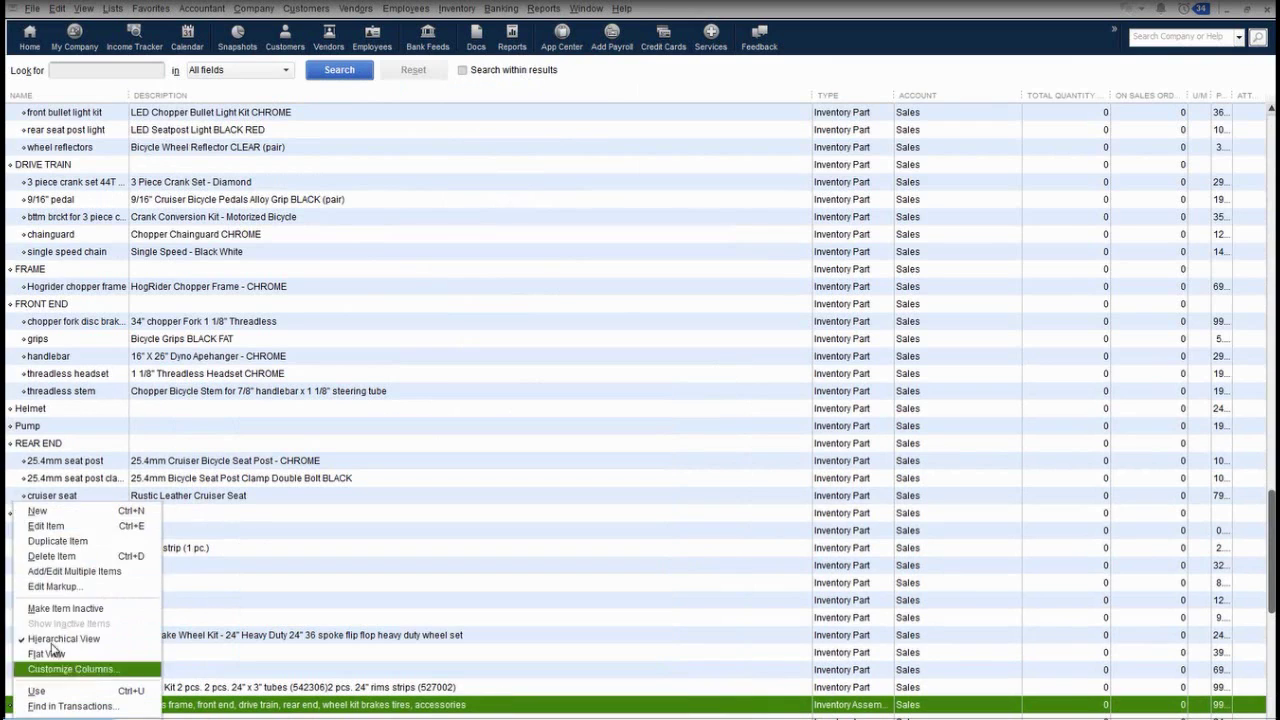
{"action": "left_click", "coordinate": [74, 514]}
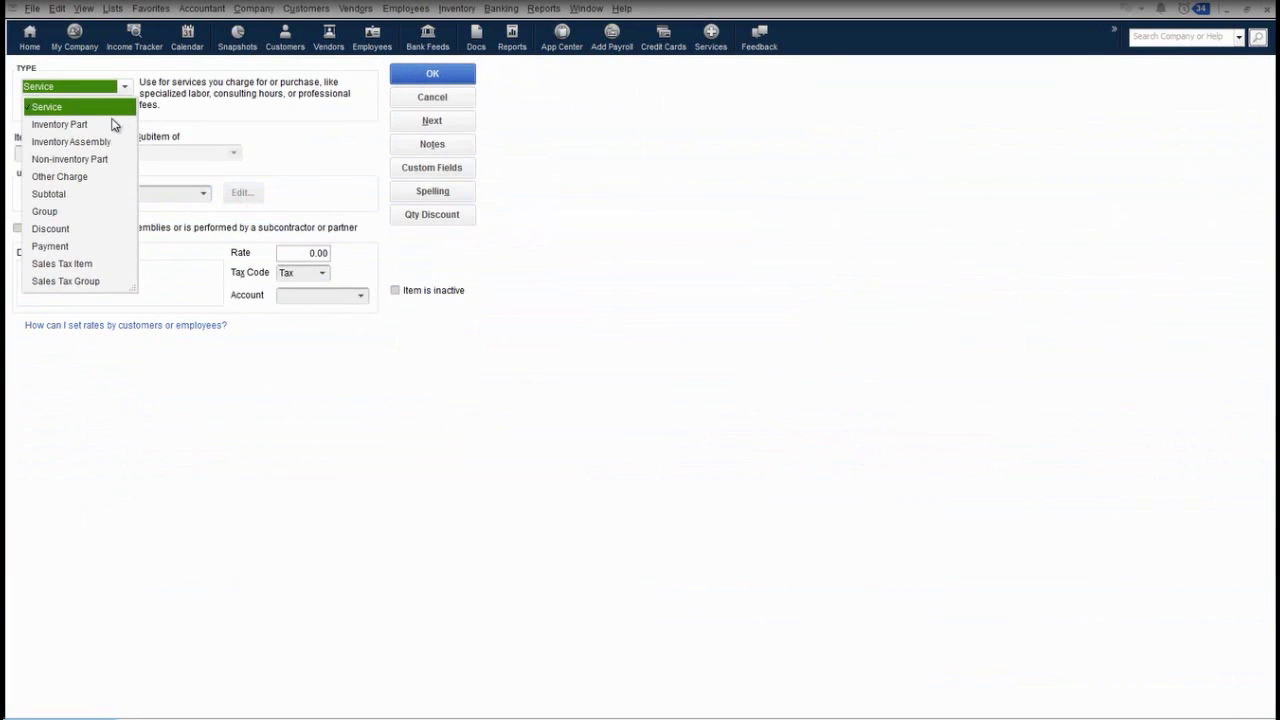
{"action": "left_click", "coordinate": [92, 160]}
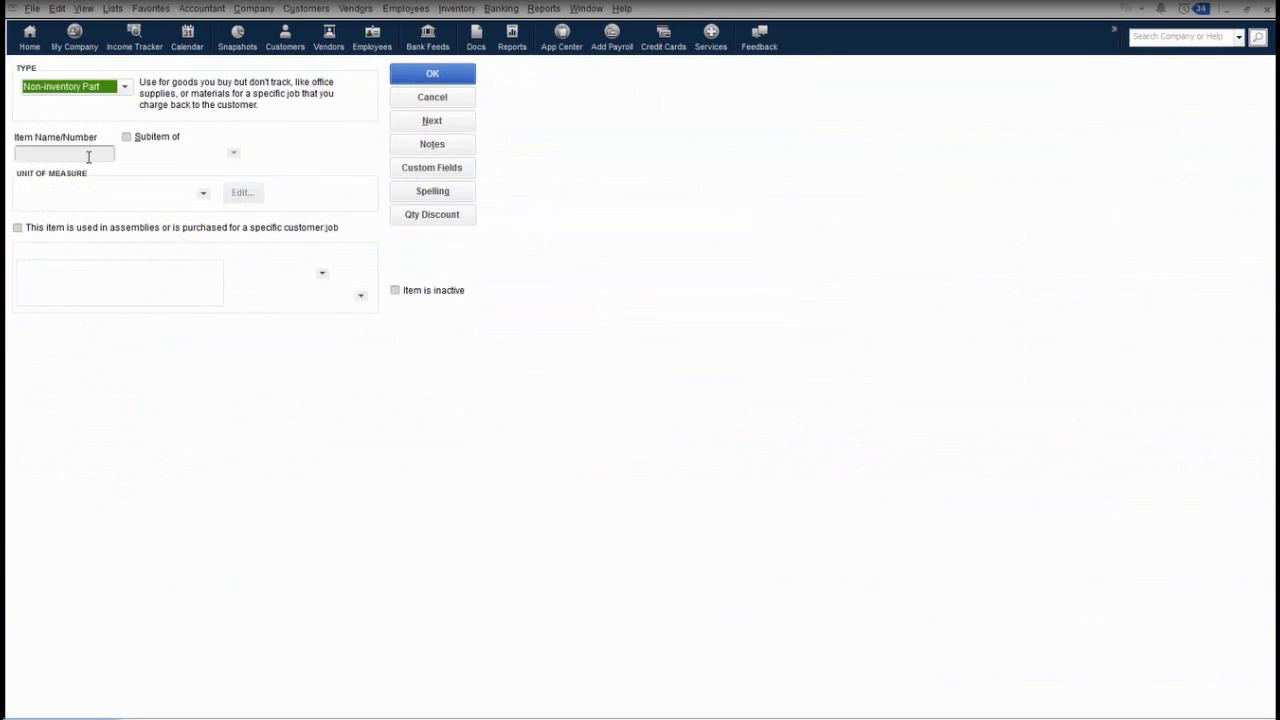
{"action": "left_click", "coordinate": [81, 152]}
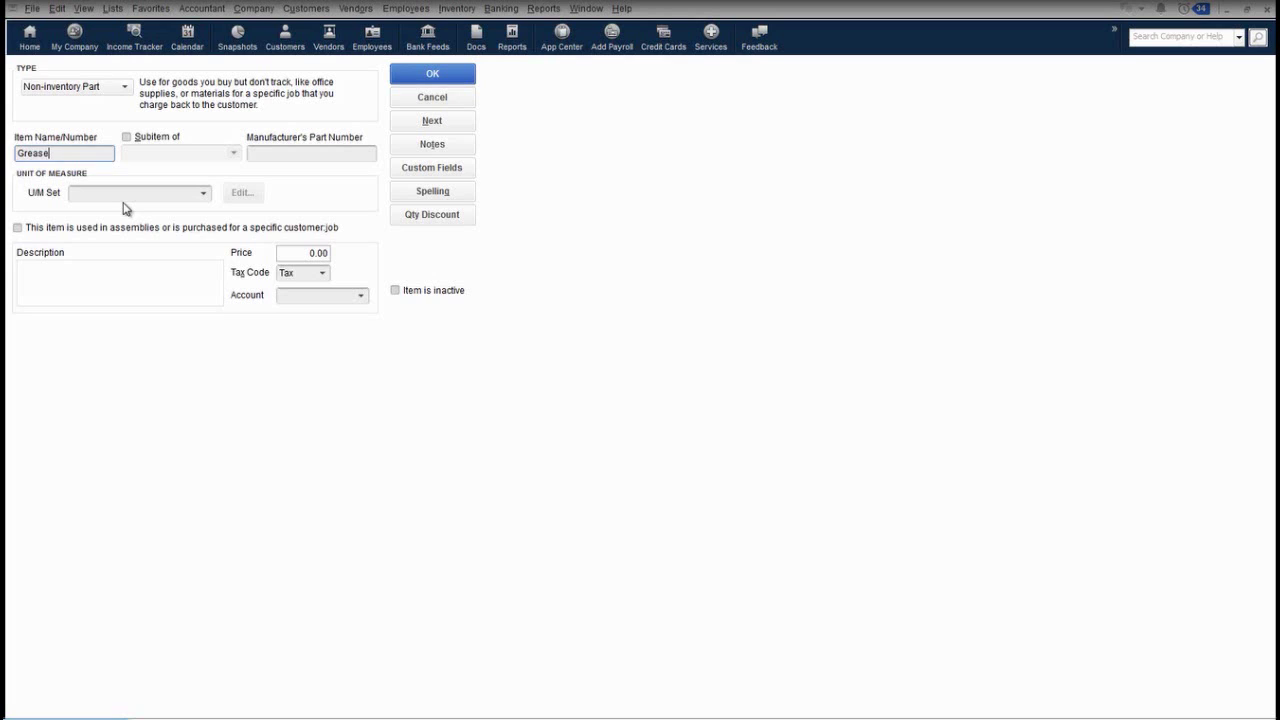
{"action": "left_click", "coordinate": [19, 229]}
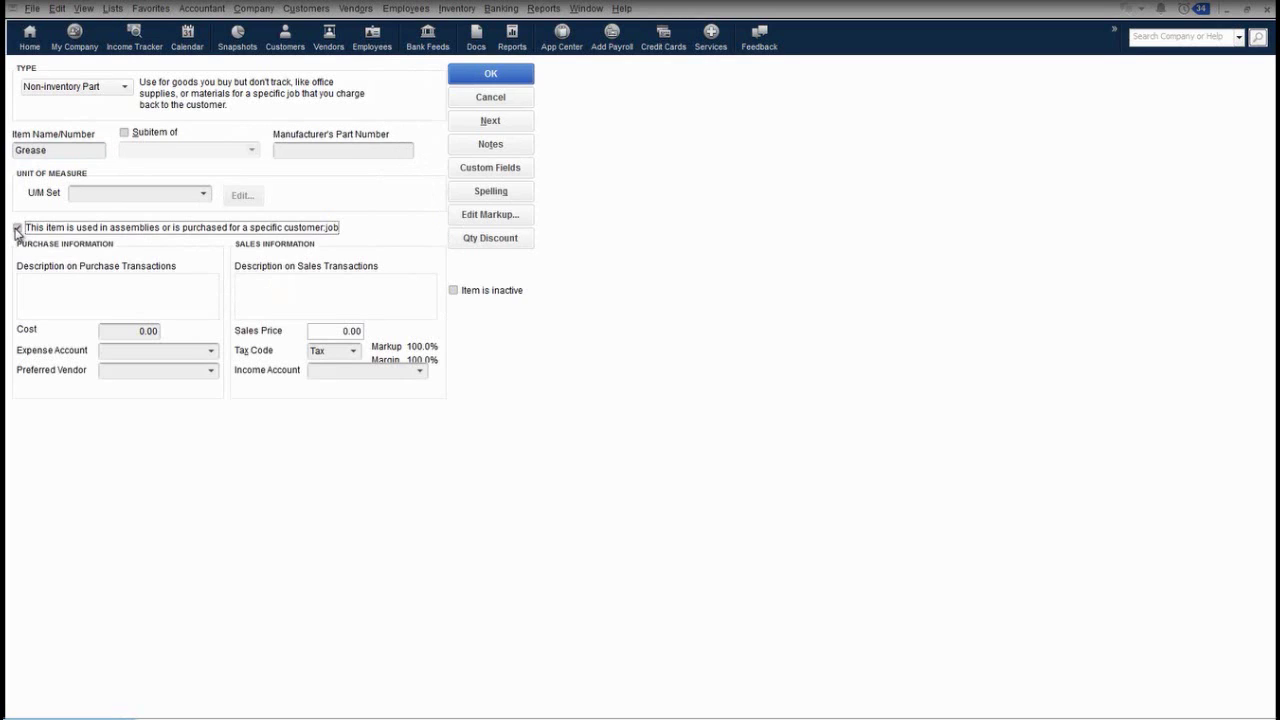
Assign the Volume by the fluid ounce unit-of-measure set to the Grease item and review the set's base, related and default units
{"action": "left_click", "coordinate": [204, 196]}
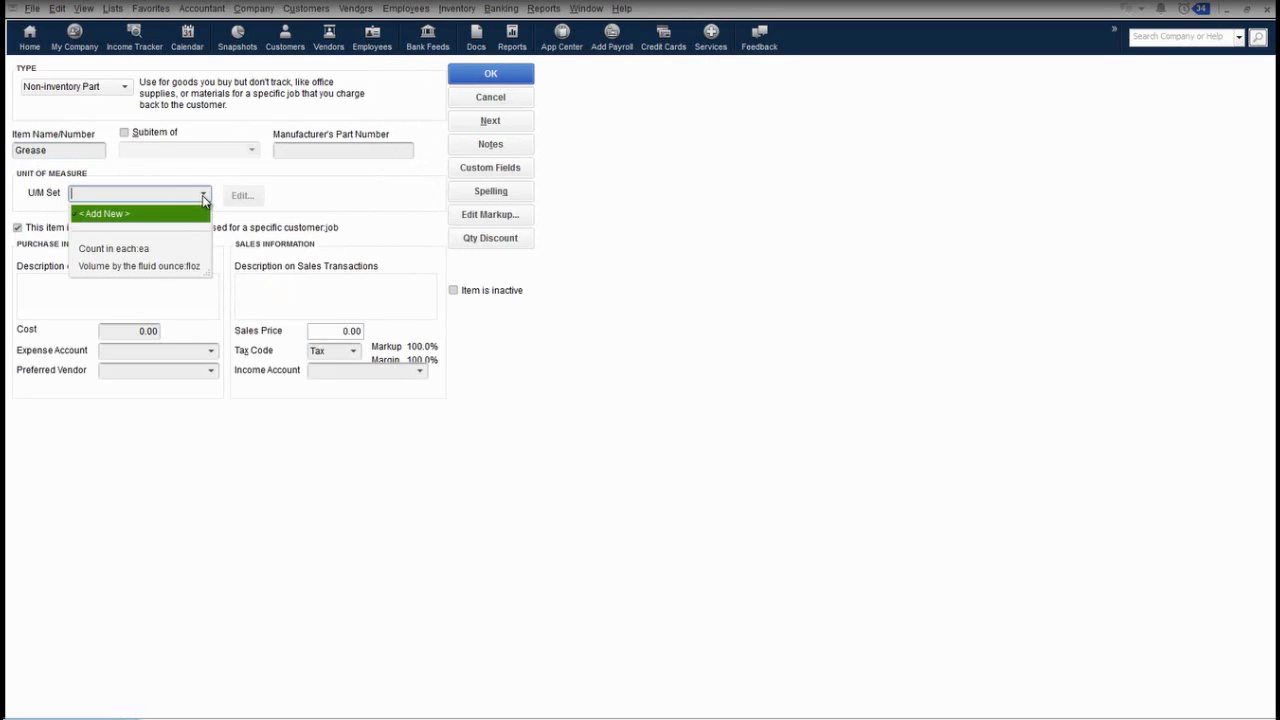
{"action": "left_click", "coordinate": [166, 266]}
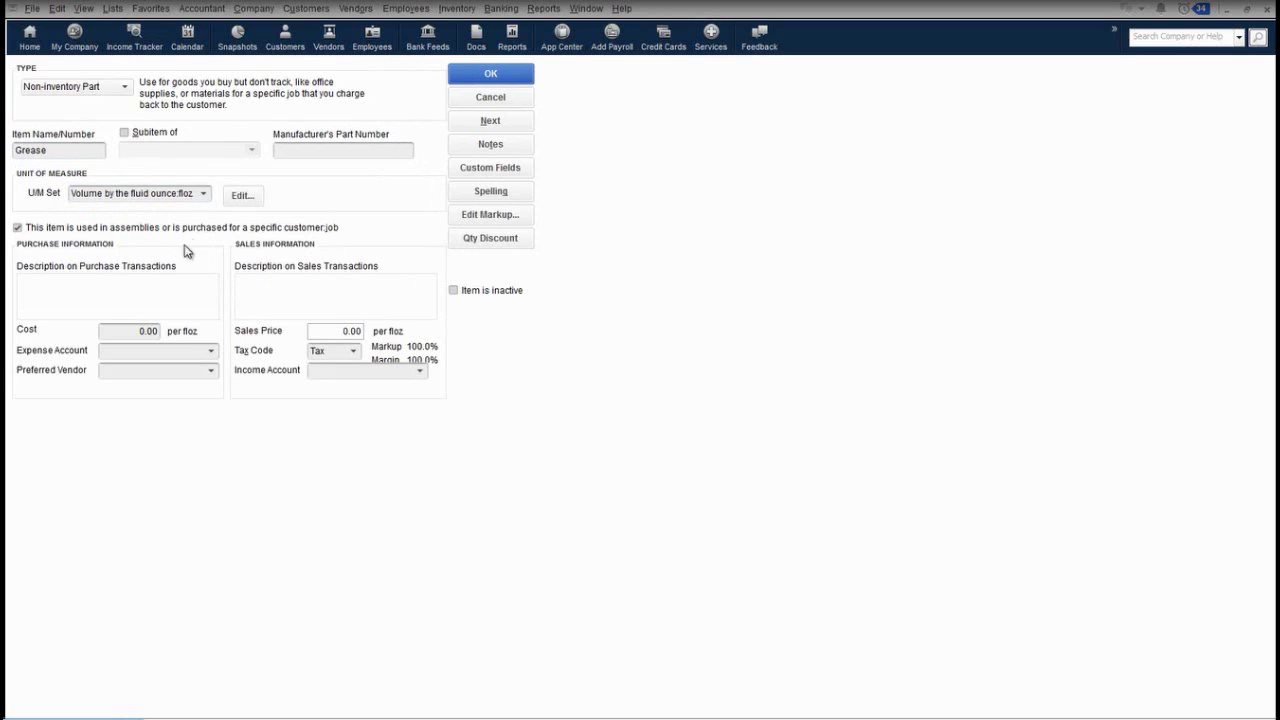
{"action": "left_click", "coordinate": [242, 195]}
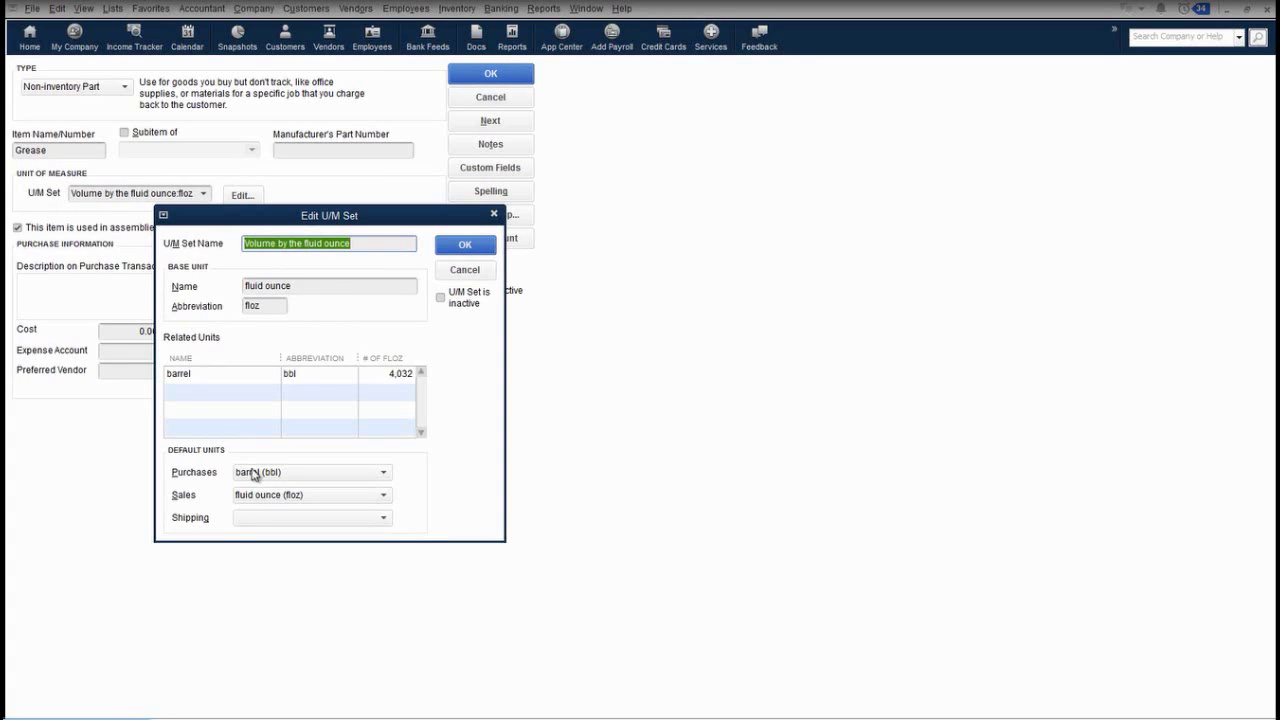
{"action": "left_click", "coordinate": [463, 246]}
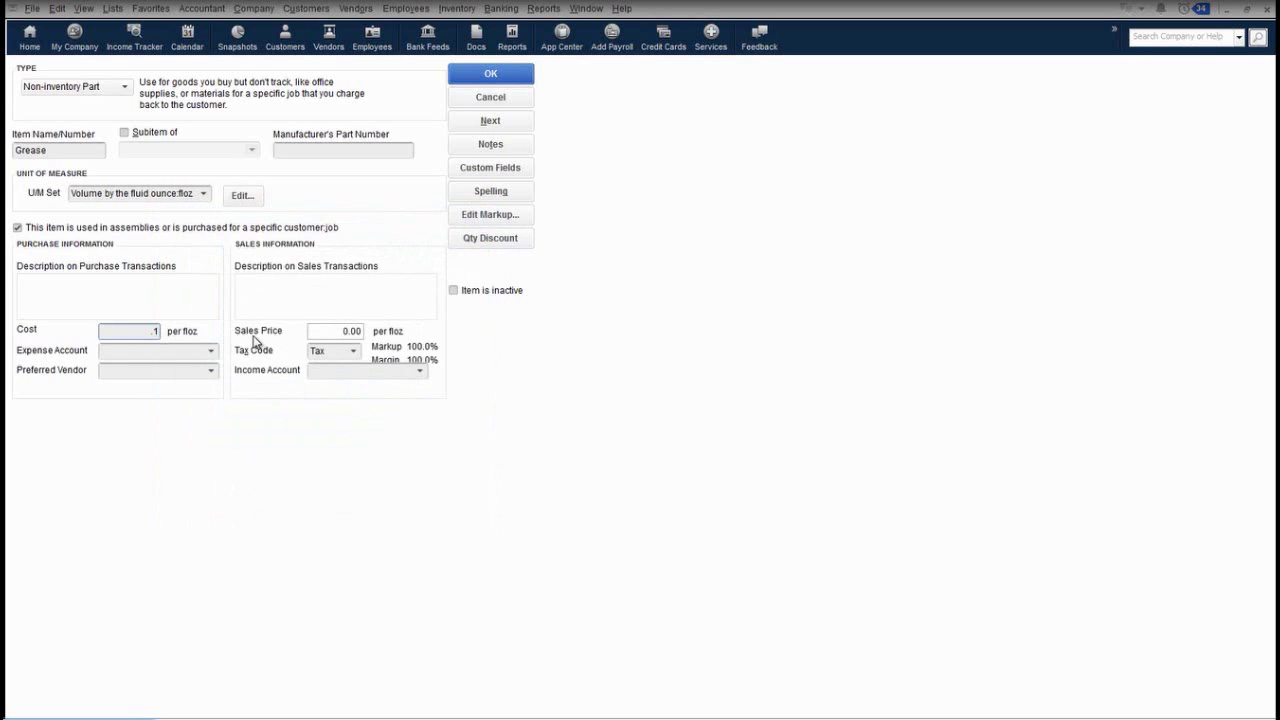
Set the Grease cost to 0.10 per floz with expense account Repairs and Maintenance and income account Sales, and save the item
{"action": "type", "text": ".10"}
{"action": "left_click", "coordinate": [211, 352]}
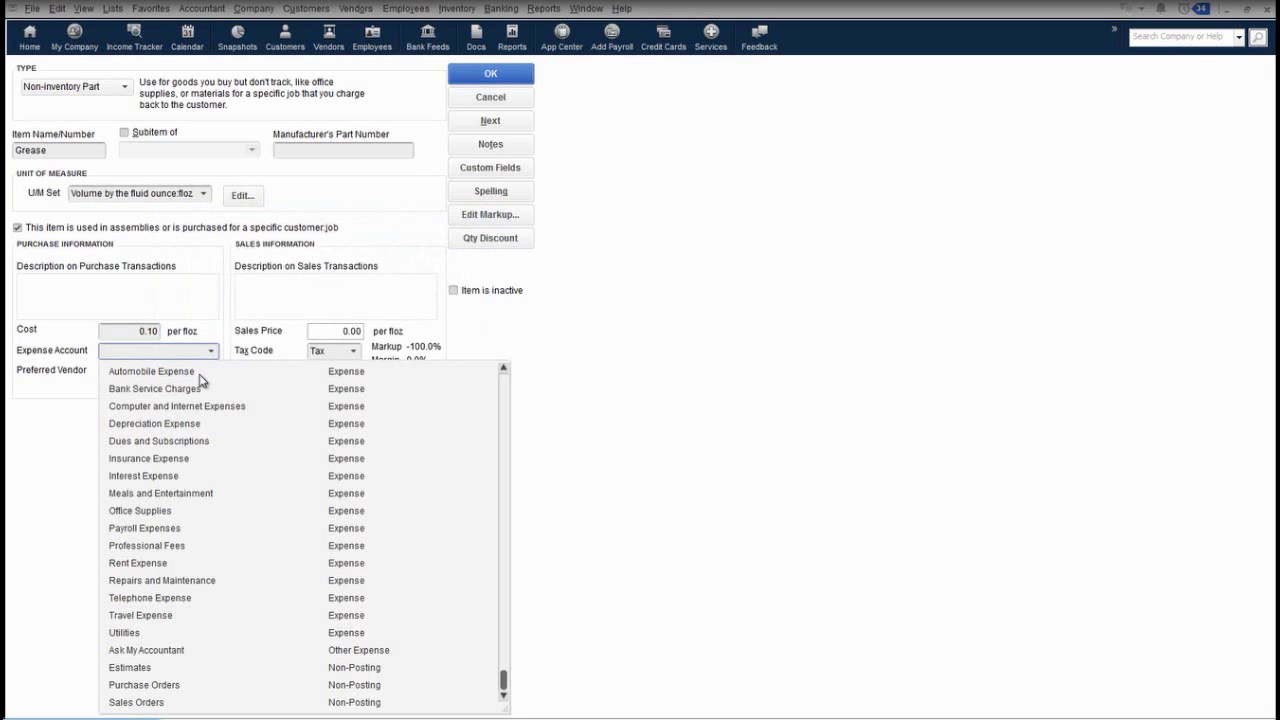
{"action": "left_click", "coordinate": [158, 585]}
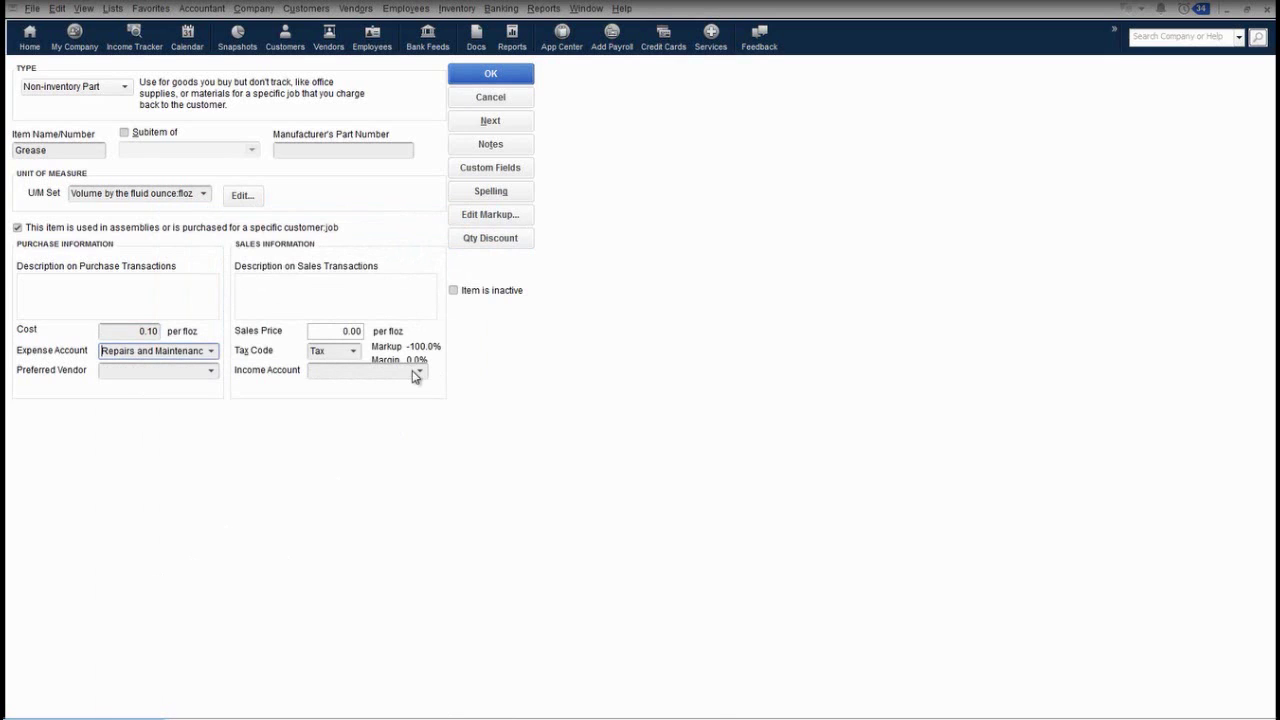
{"action": "left_click", "coordinate": [411, 371]}
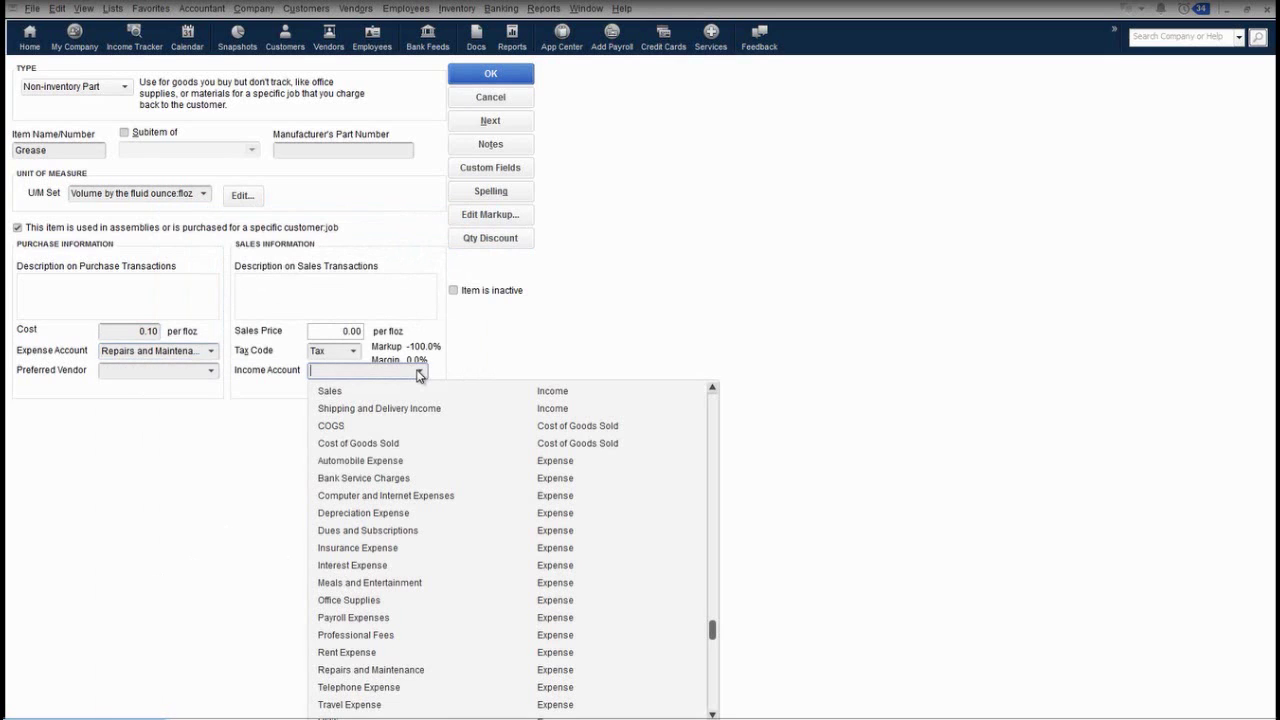
{"action": "left_click", "coordinate": [340, 392]}
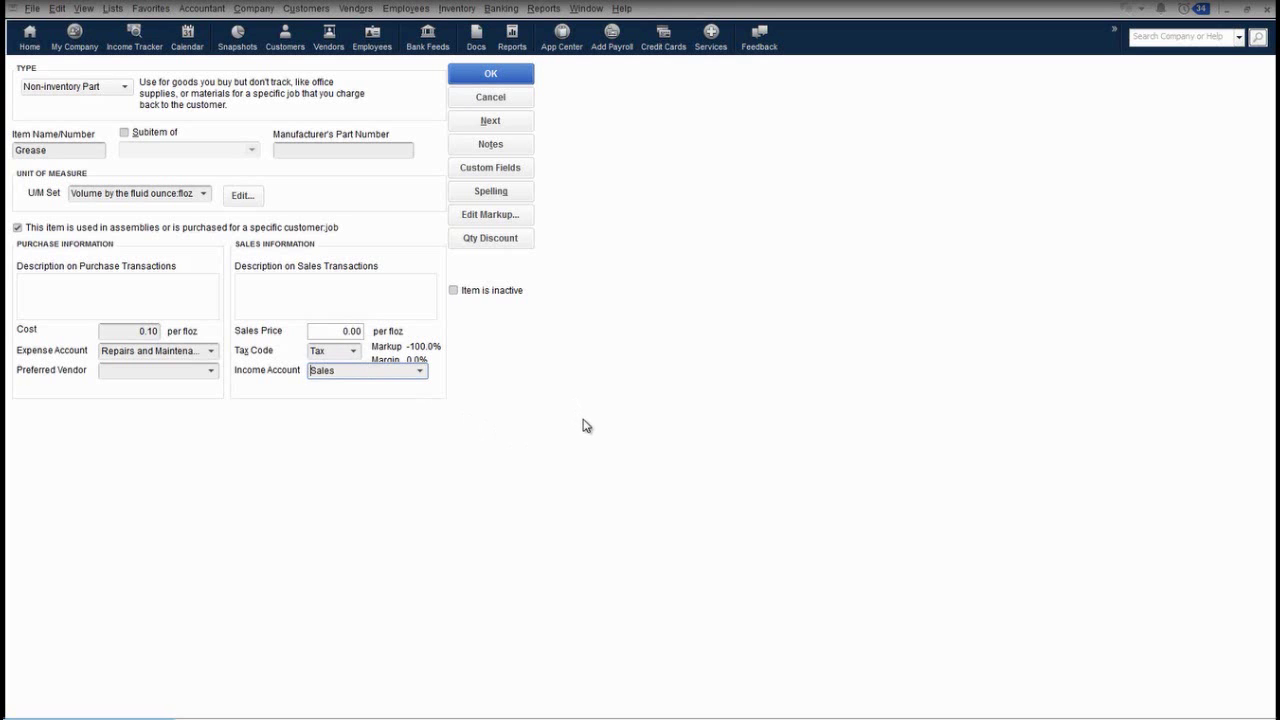
{"action": "left_click", "coordinate": [470, 80]}
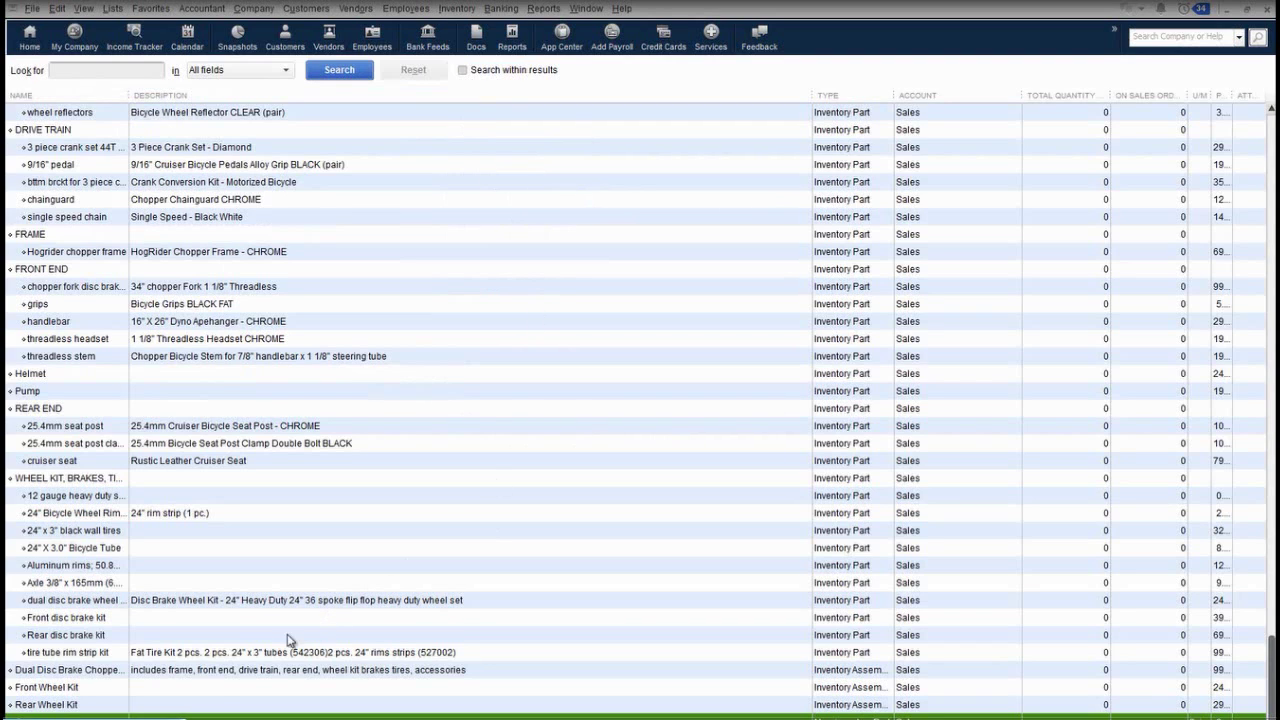
Add 1 floz of Grease to the Dual Disc Brake Chopper Bicycle's bill of materials in full view and widen the U/M column
{"action": "double_click", "coordinate": [215, 673]}
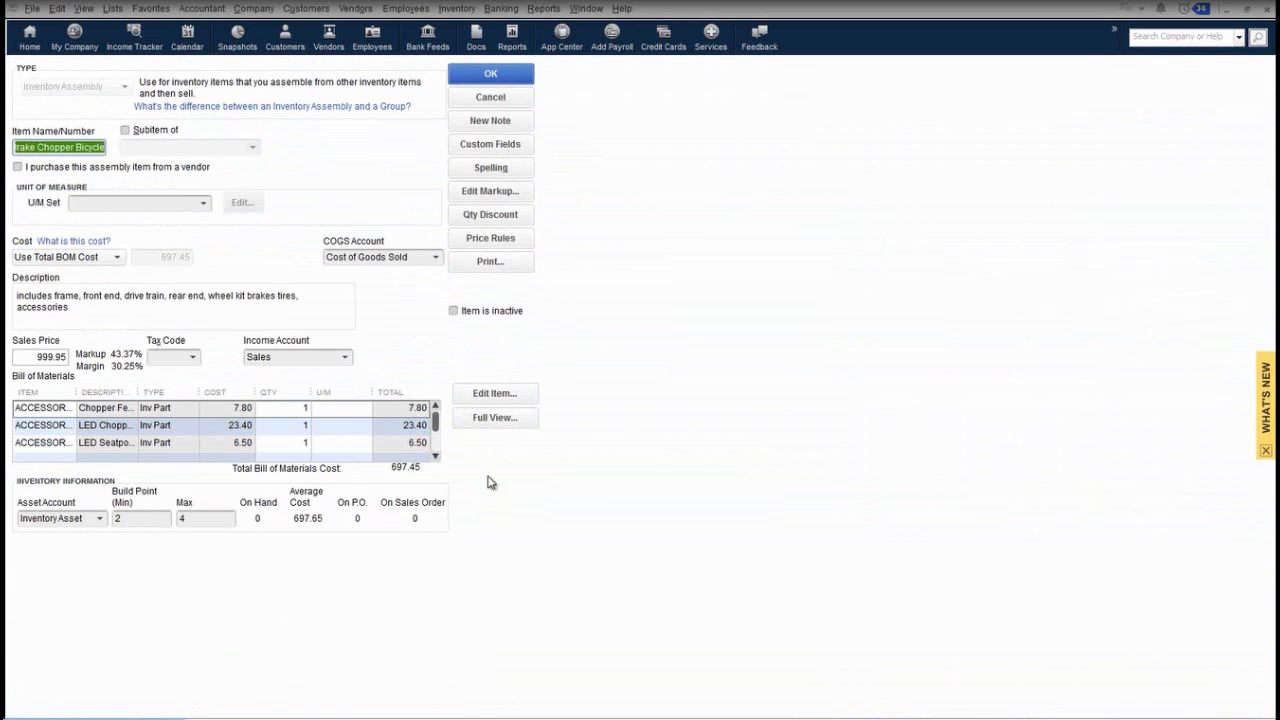
{"action": "left_click", "coordinate": [497, 423]}
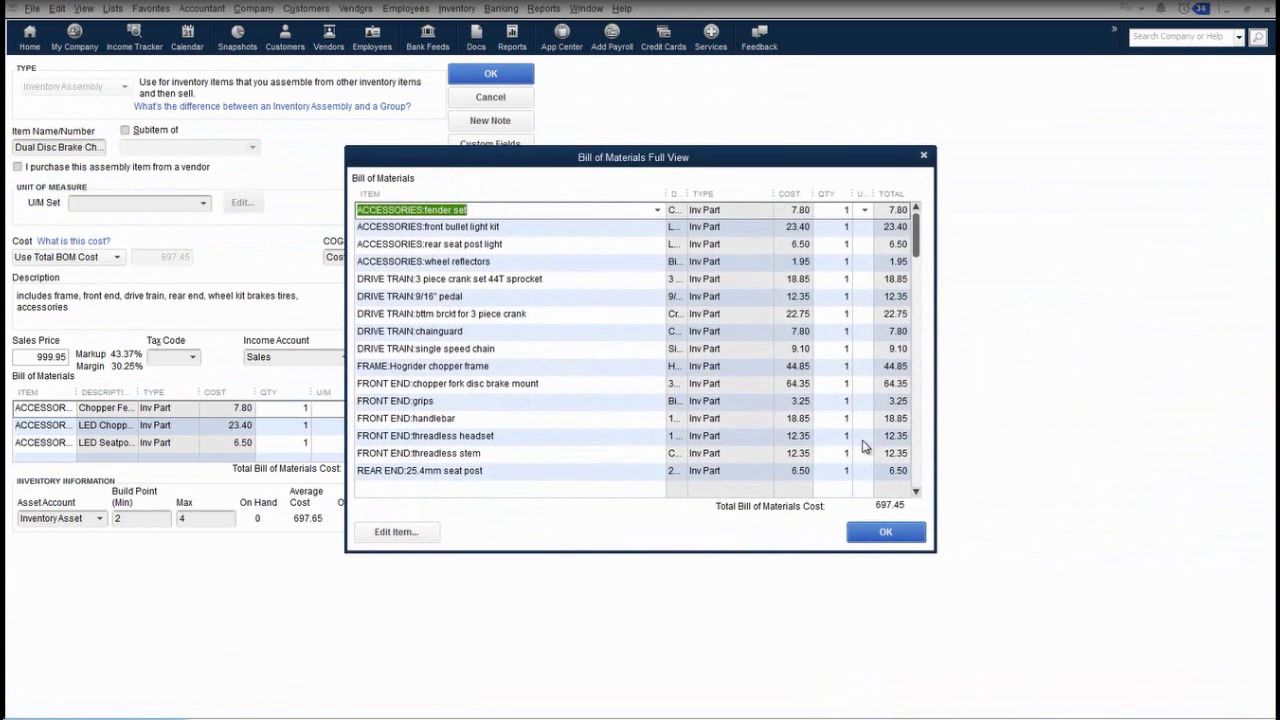
{"action": "left_click_drag", "start_coordinate": [919, 241], "coordinate": [925, 488]}
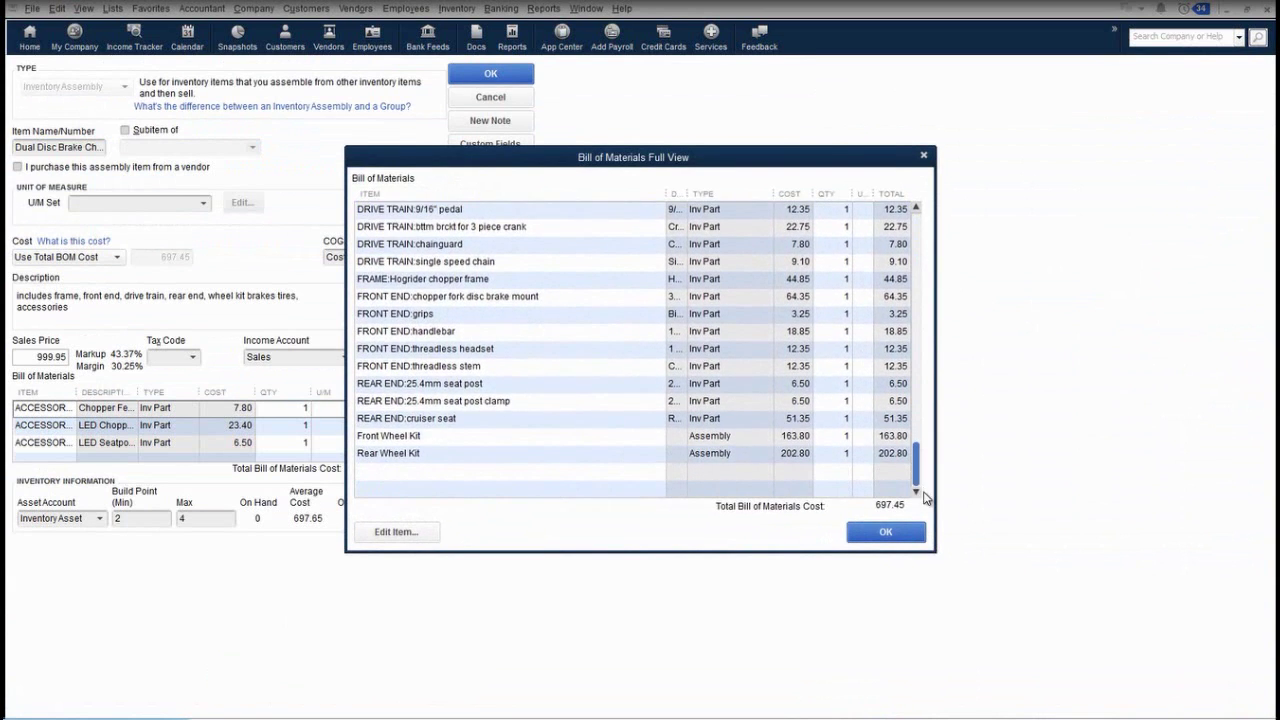
{"action": "left_click", "coordinate": [549, 476]}
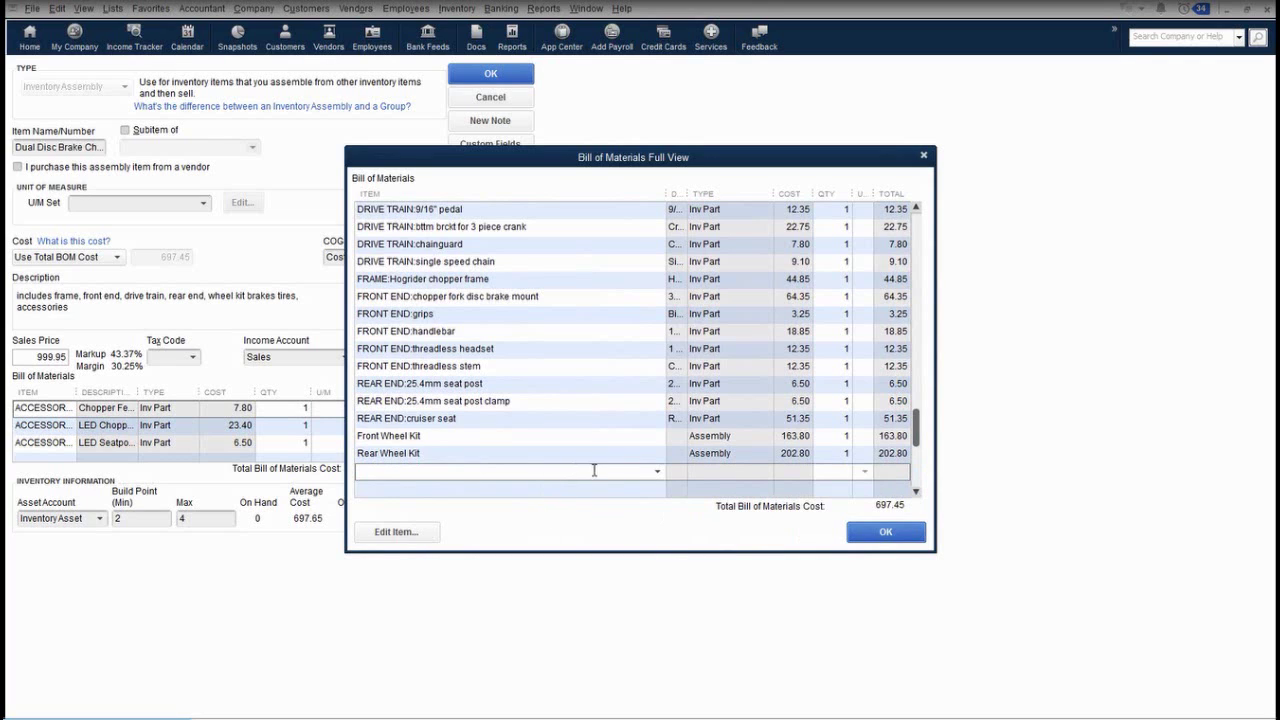
{"action": "type", "text": "Grease"}
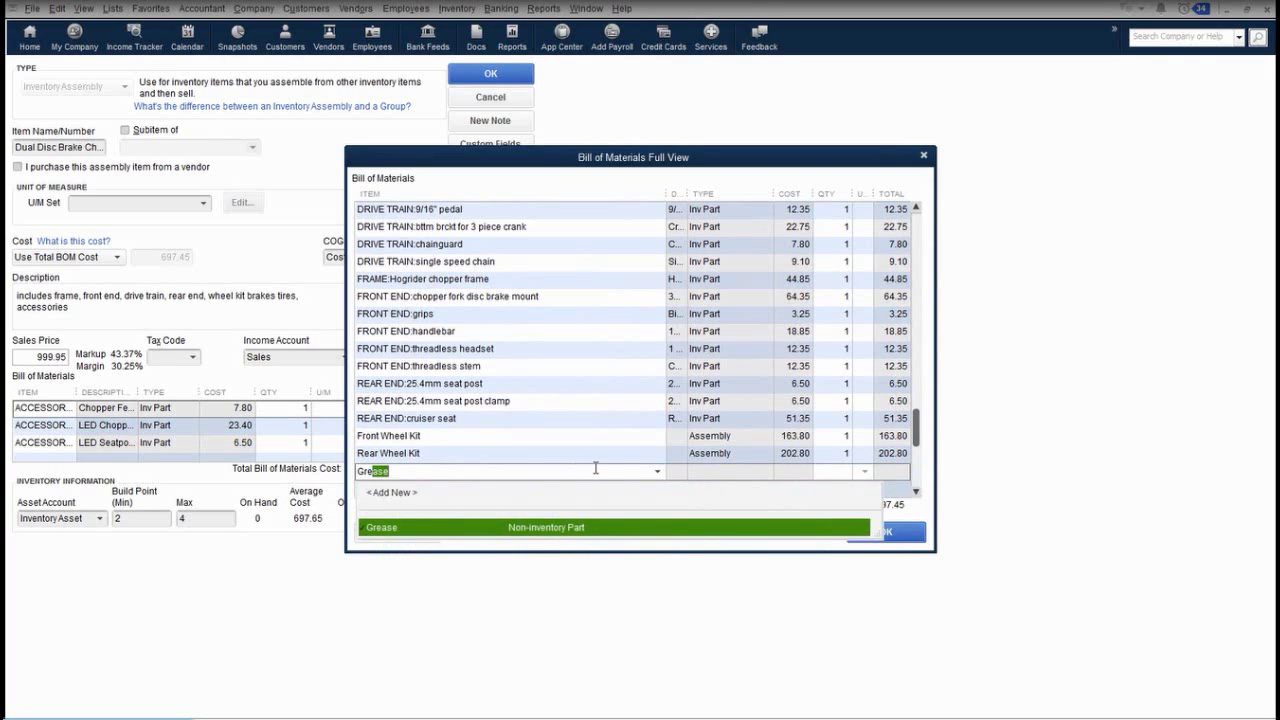
{"action": "key", "text": "Tab"}
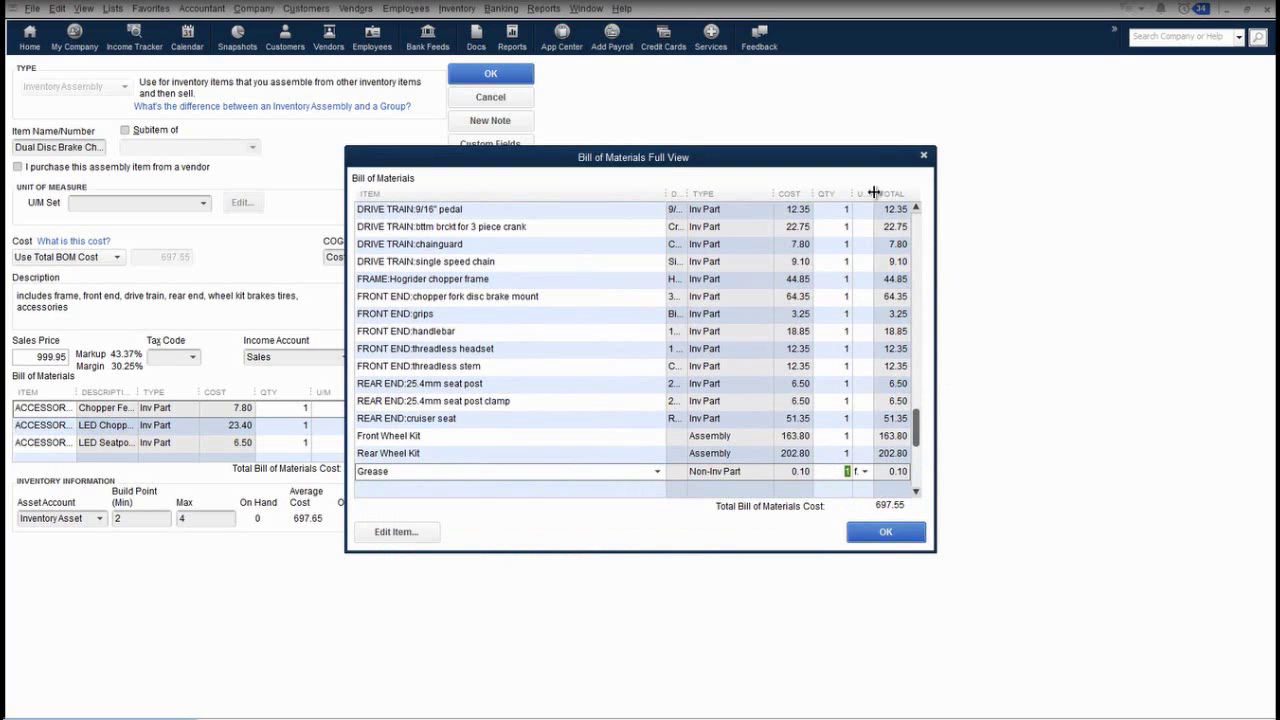
{"action": "left_click_drag", "start_coordinate": [872, 193], "coordinate": [894, 193]}
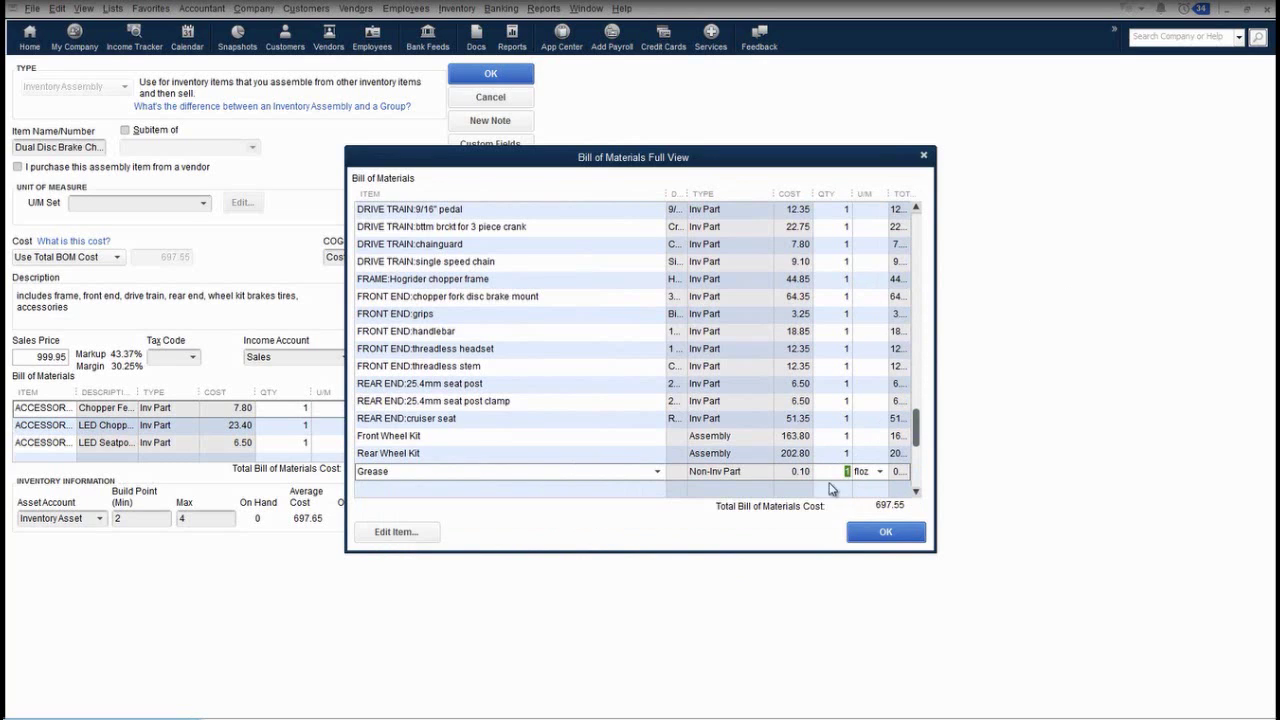
Edit the Front Wheel Kit assembly from the bill of materials, adding Grease with a quantity of .5 floz, and save the kit
{"action": "left_click", "coordinate": [417, 436]}
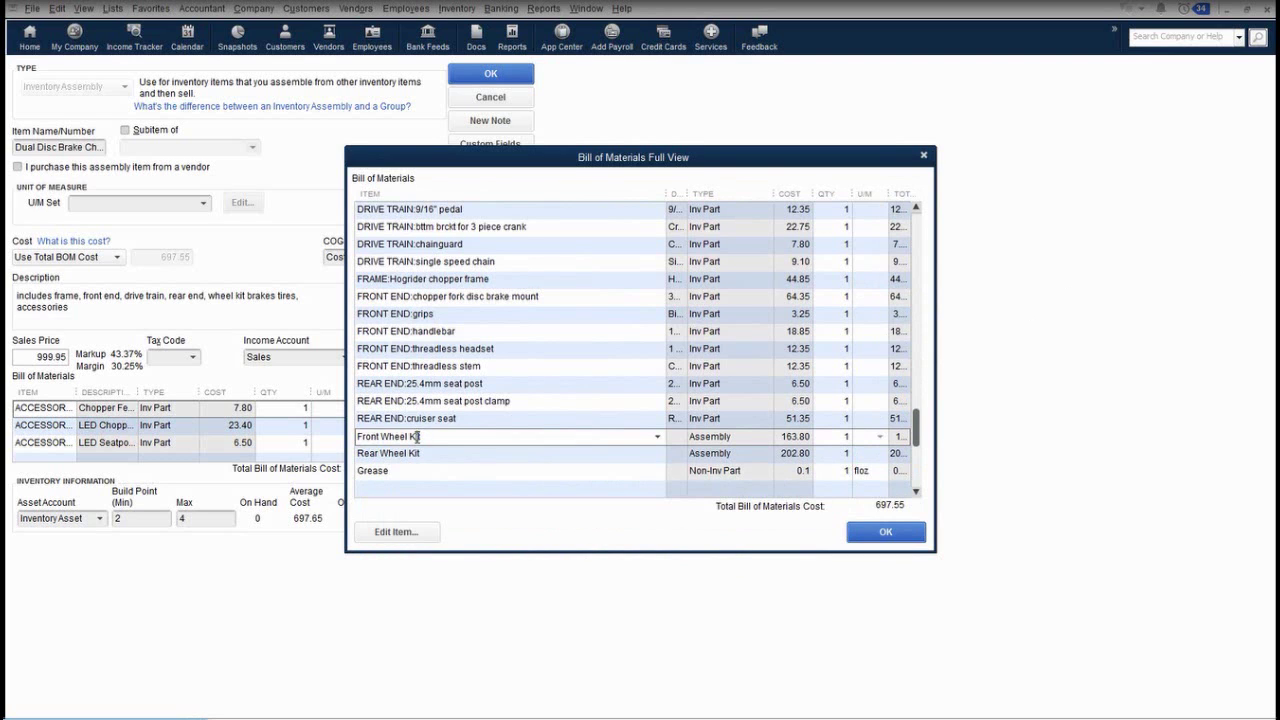
{"action": "left_click", "coordinate": [412, 533]}
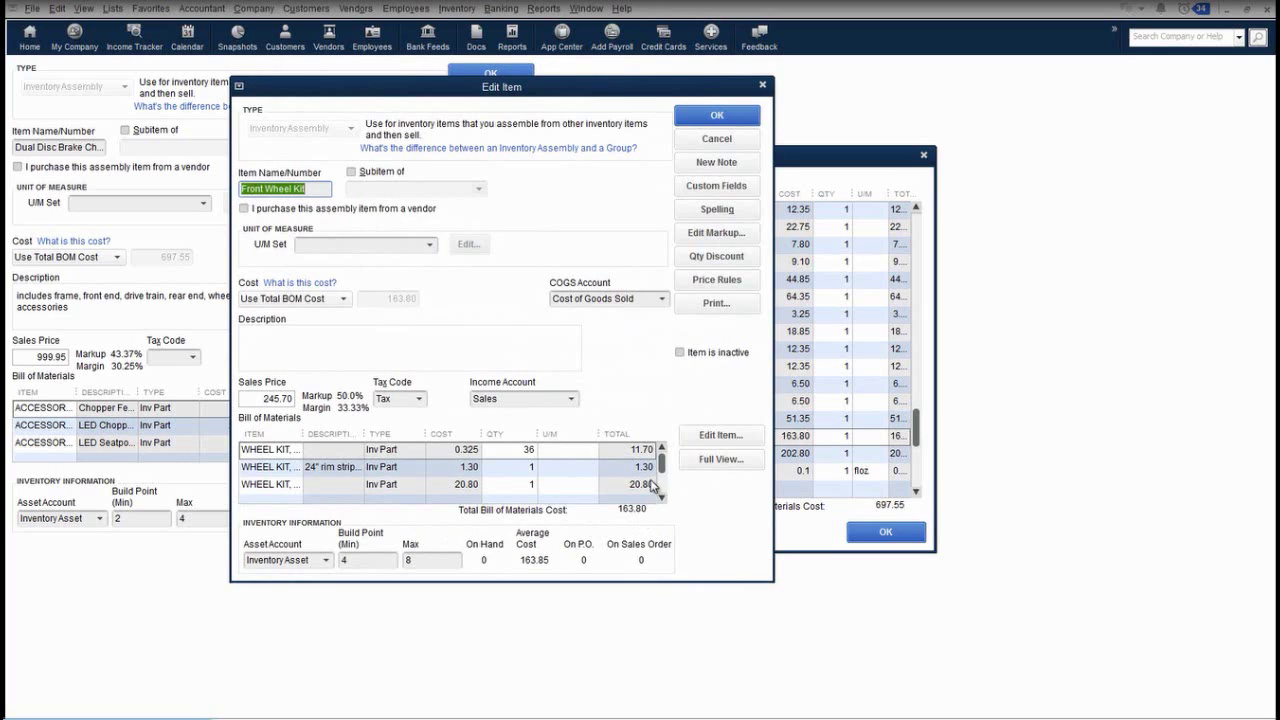
{"action": "left_click_drag", "start_coordinate": [661, 460], "coordinate": [646, 503]}
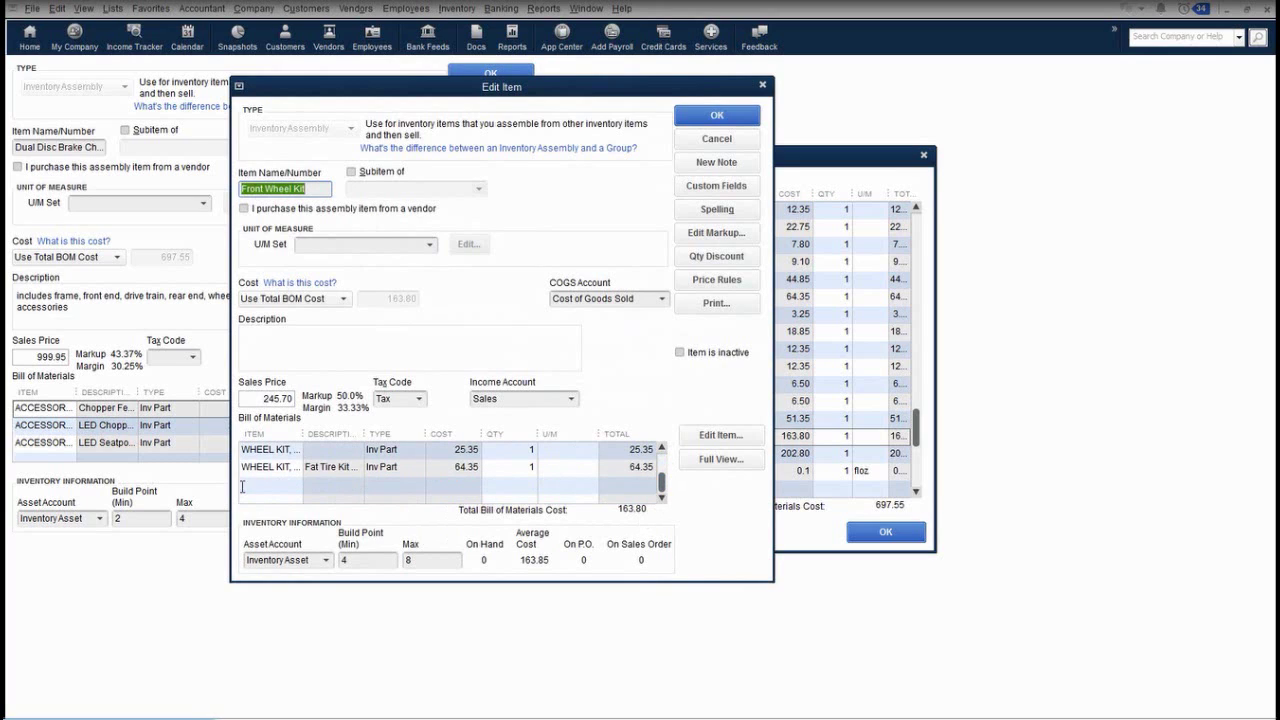
{"action": "left_click", "coordinate": [250, 484]}
{"action": "type", "text": "Grease"}
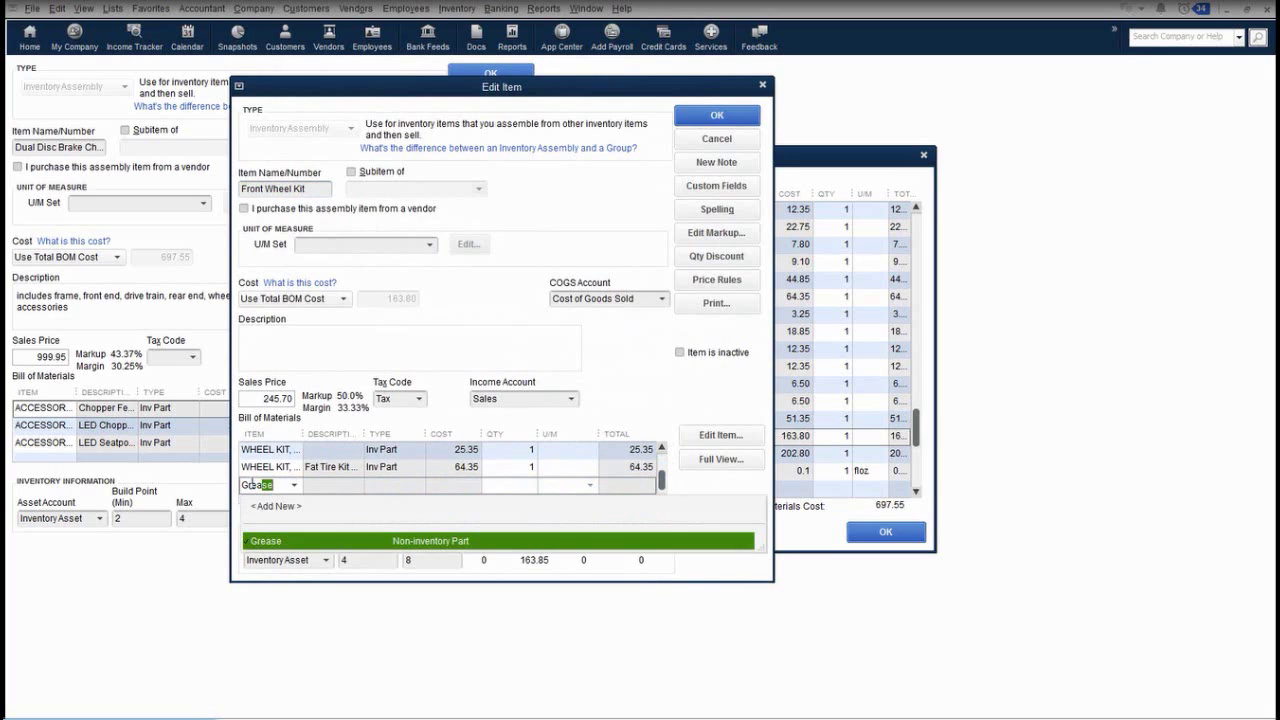
{"action": "key", "text": "Tab"}
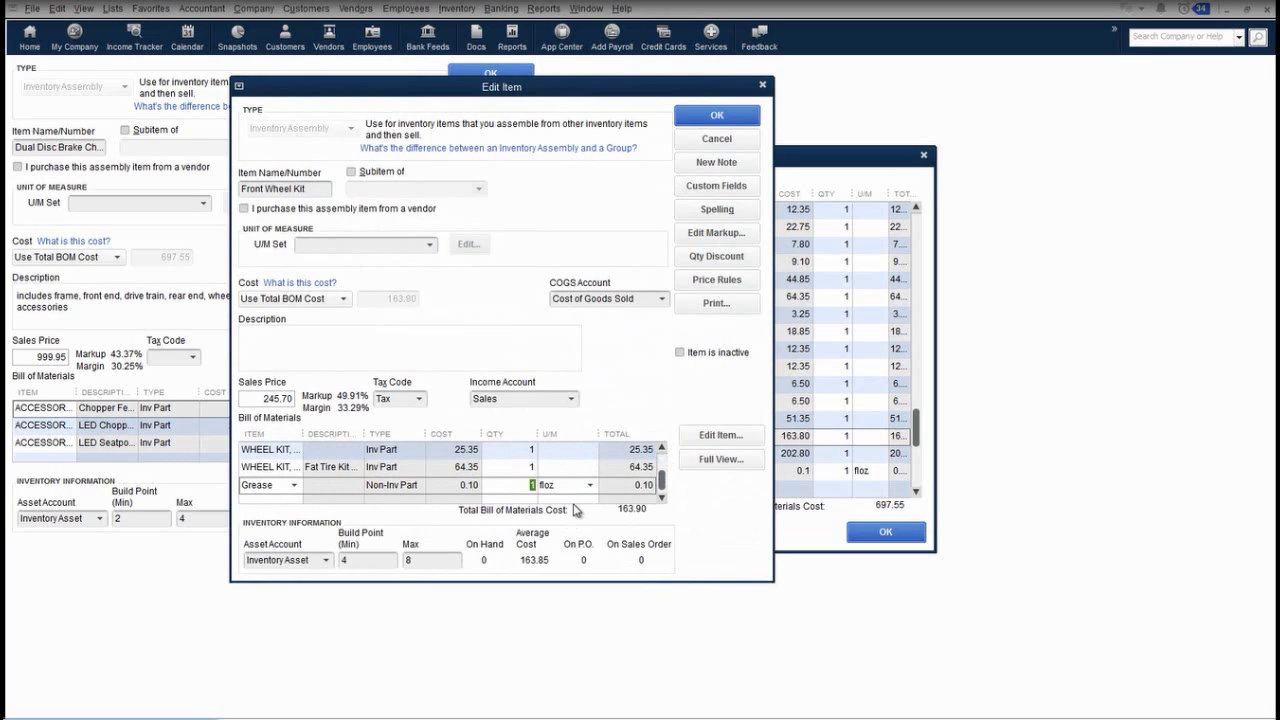
{"action": "key", "text": "BackSpace"}
{"action": "type", "text": ".5"}
{"action": "key", "text": "Tab"}
{"action": "left_click", "coordinate": [716, 117]}
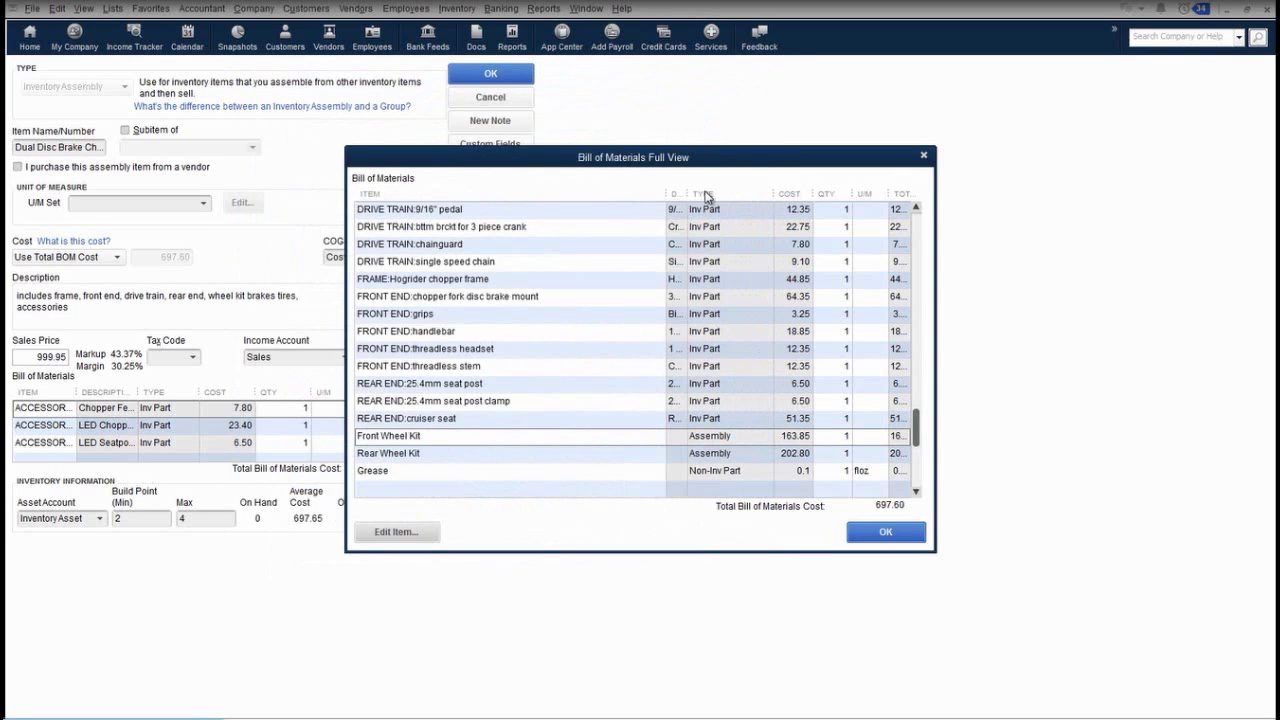
Add Grease with a quantity of .5 floz to the Rear Wheel Kit assembly, and save both the kit and the bicycle assembly
{"action": "left_click", "coordinate": [489, 455]}
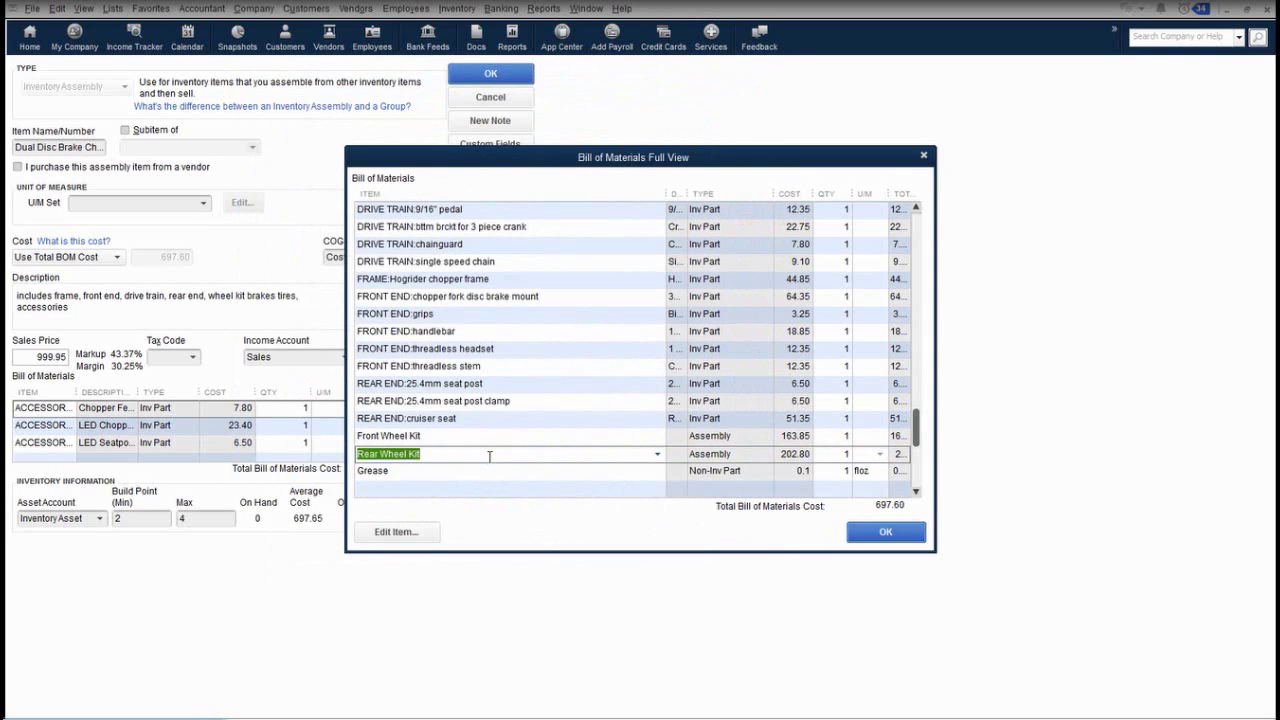
{"action": "left_click", "coordinate": [424, 534]}
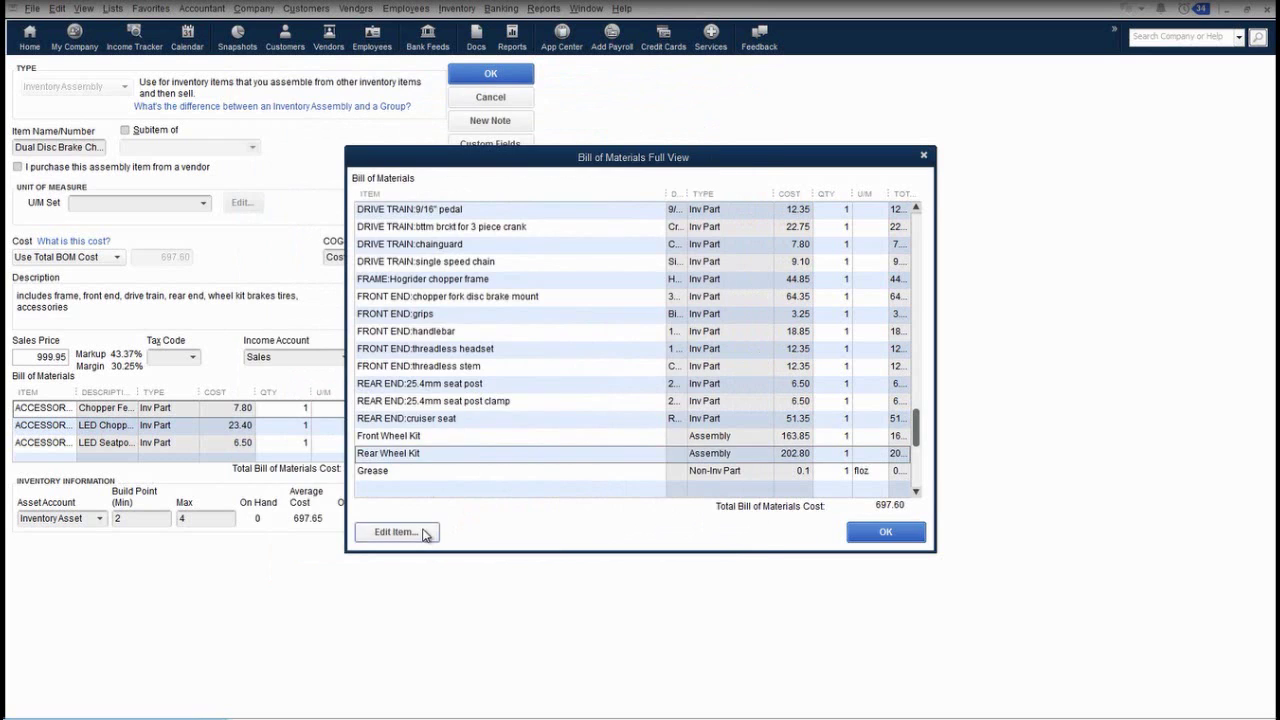
{"action": "scroll", "coordinate": [662, 467], "scroll_direction": "down", "scroll_amount": 1}
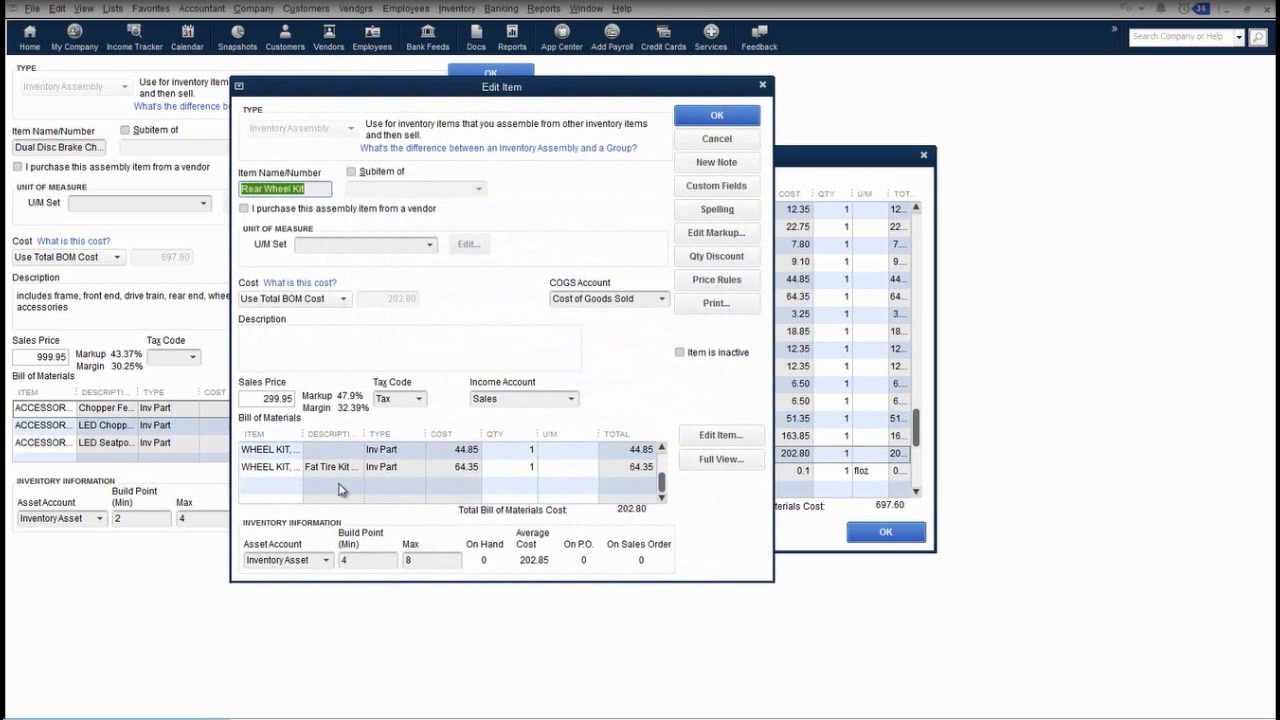
{"action": "left_click", "coordinate": [295, 485]}
{"action": "type", "text": "Gre"}
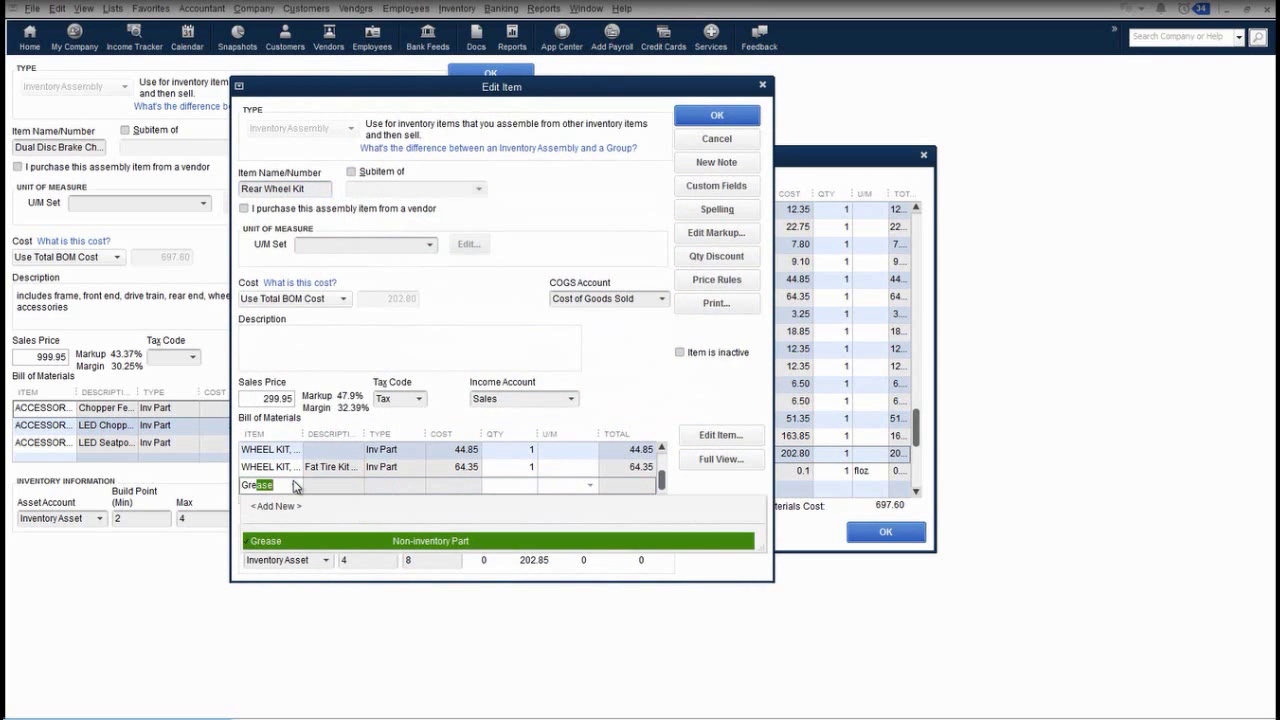
{"action": "key", "text": "Tab"}
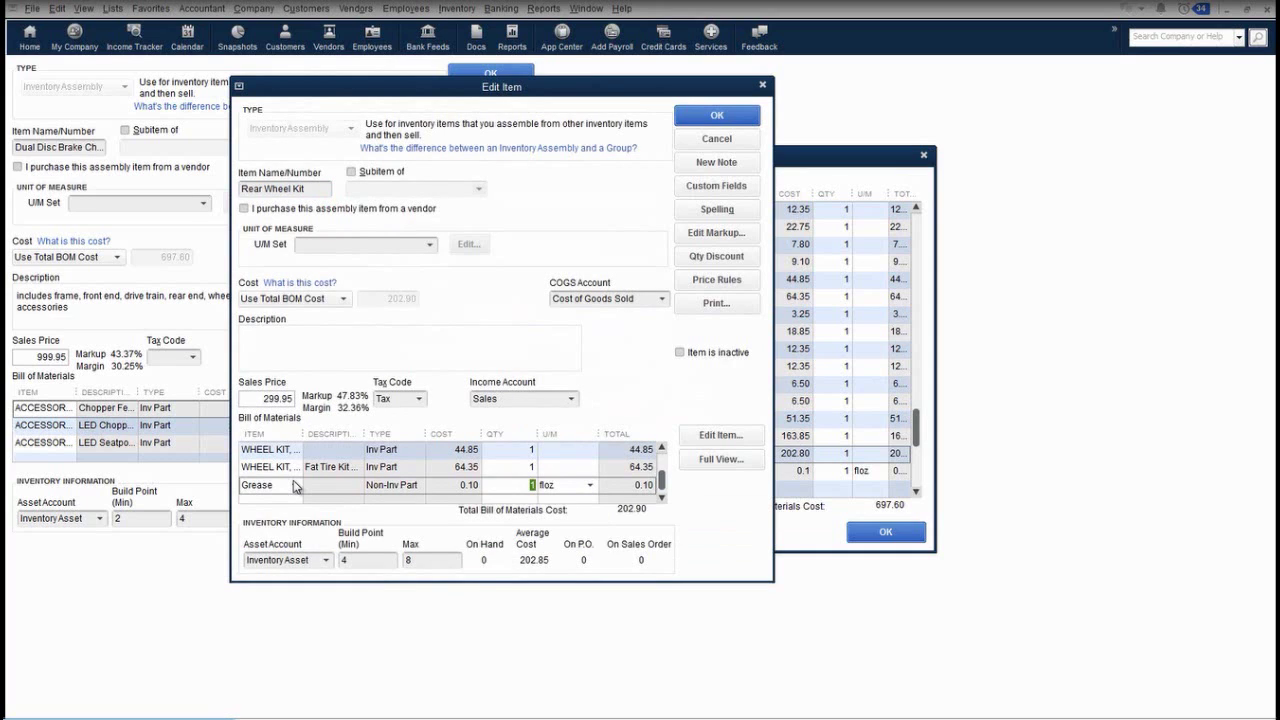
{"action": "type", "text": ".5"}
{"action": "key", "text": "Tab"}
{"action": "left_click", "coordinate": [720, 117]}
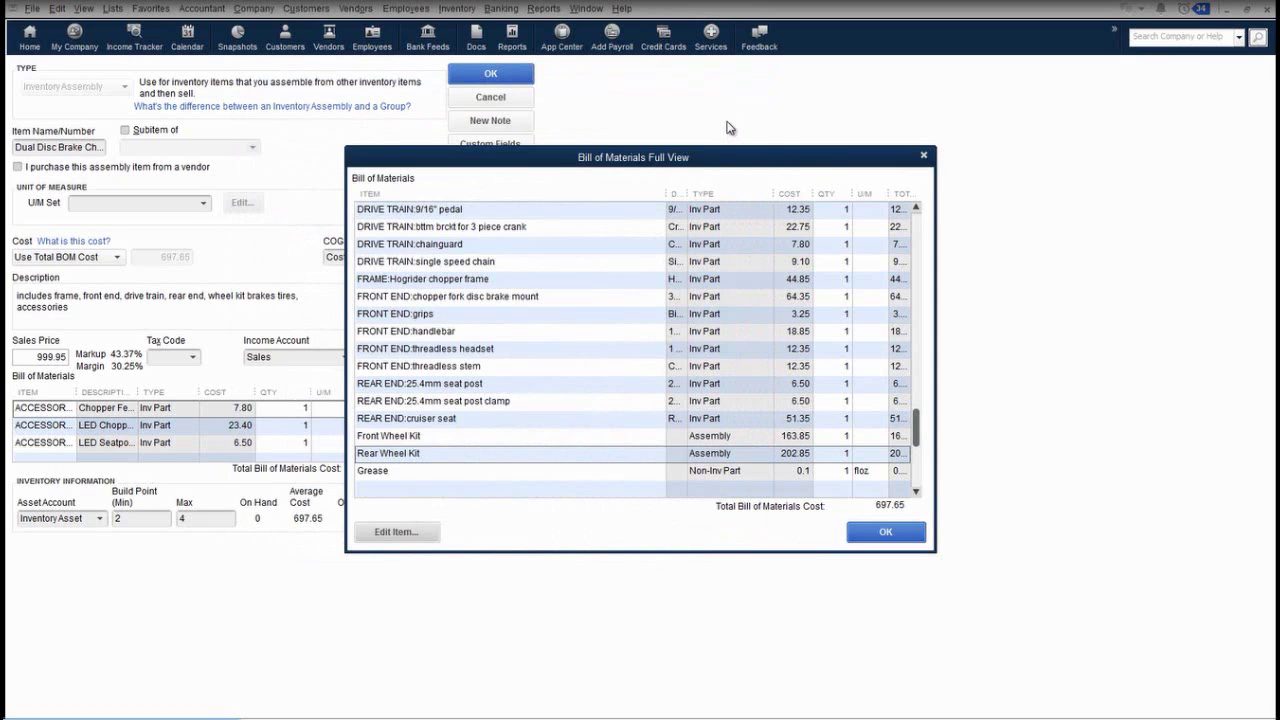
{"action": "left_click", "coordinate": [885, 534]}
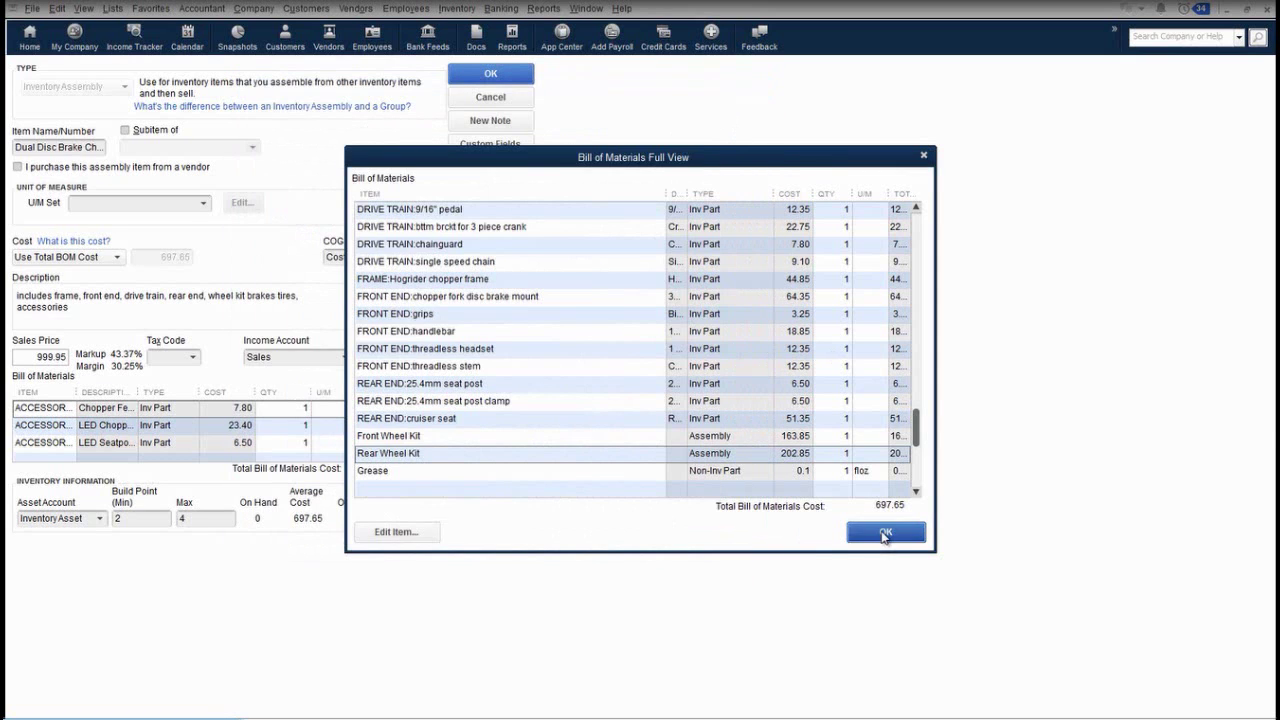
{"action": "left_click", "coordinate": [487, 80]}
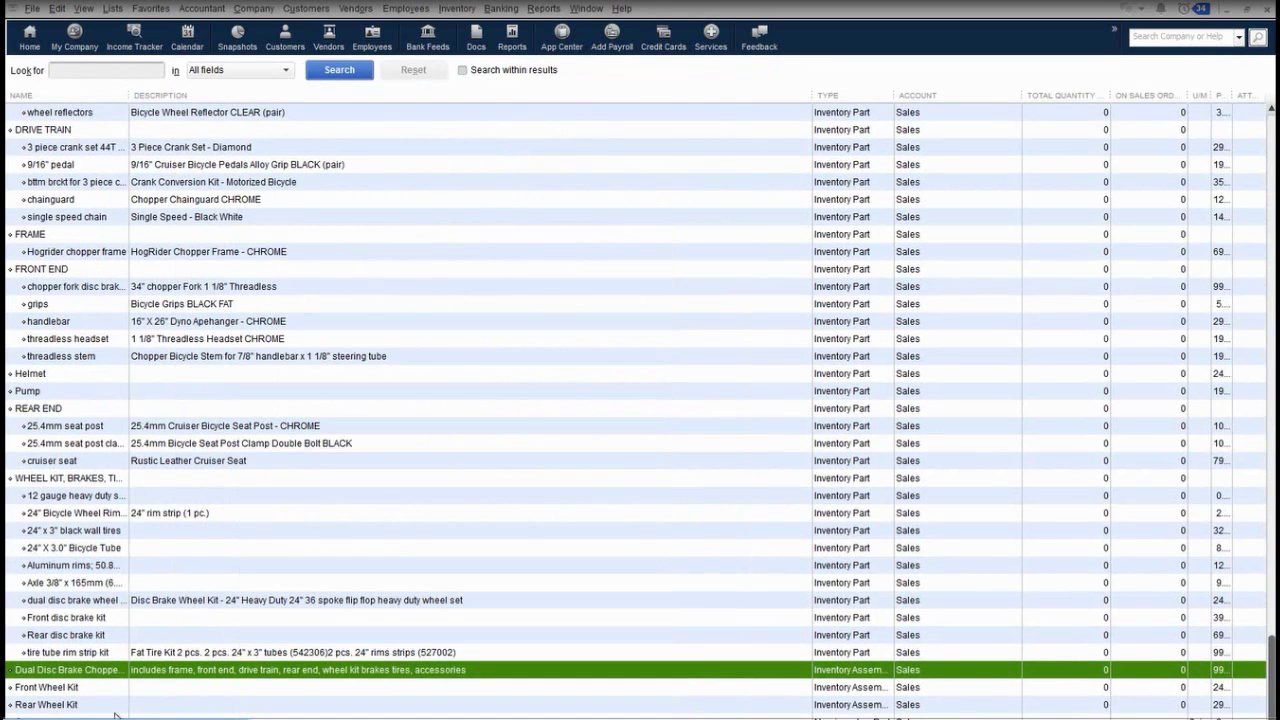
Look up which assemblies use the Grease item and close the where-used list without replacing anything
{"action": "left_click", "coordinate": [130, 717]}
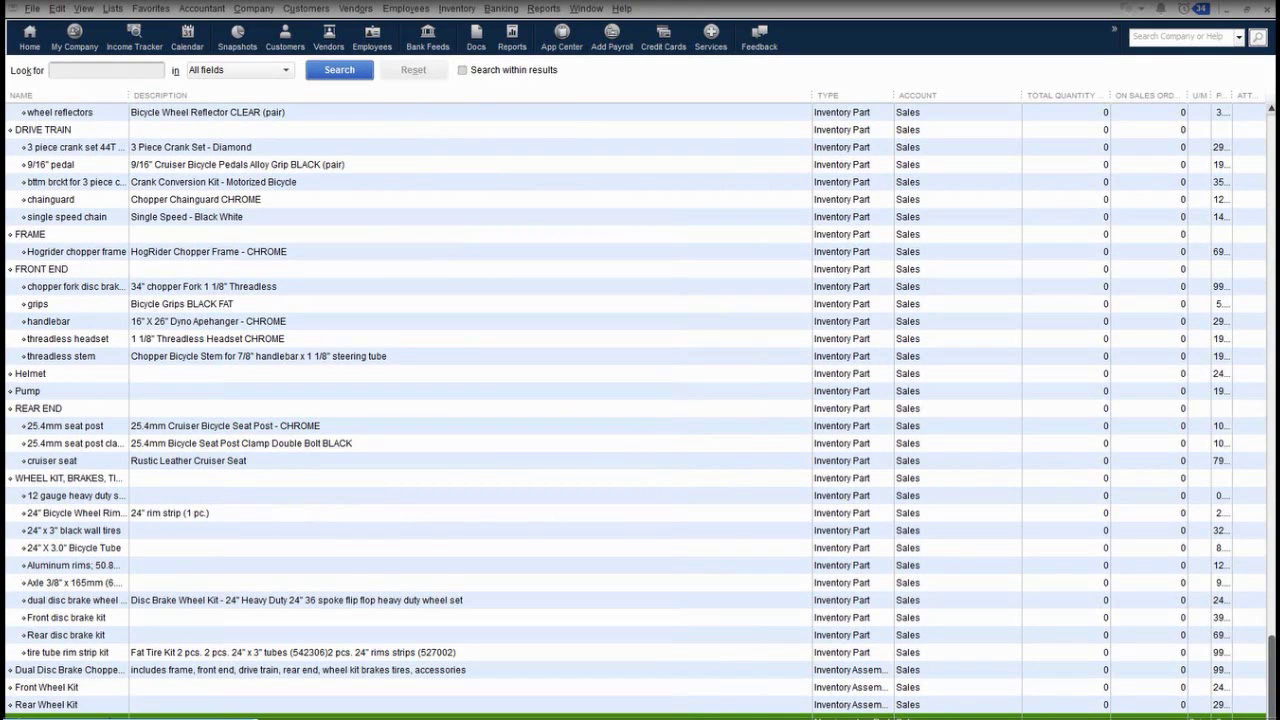
{"action": "right_click", "coordinate": [106, 716]}
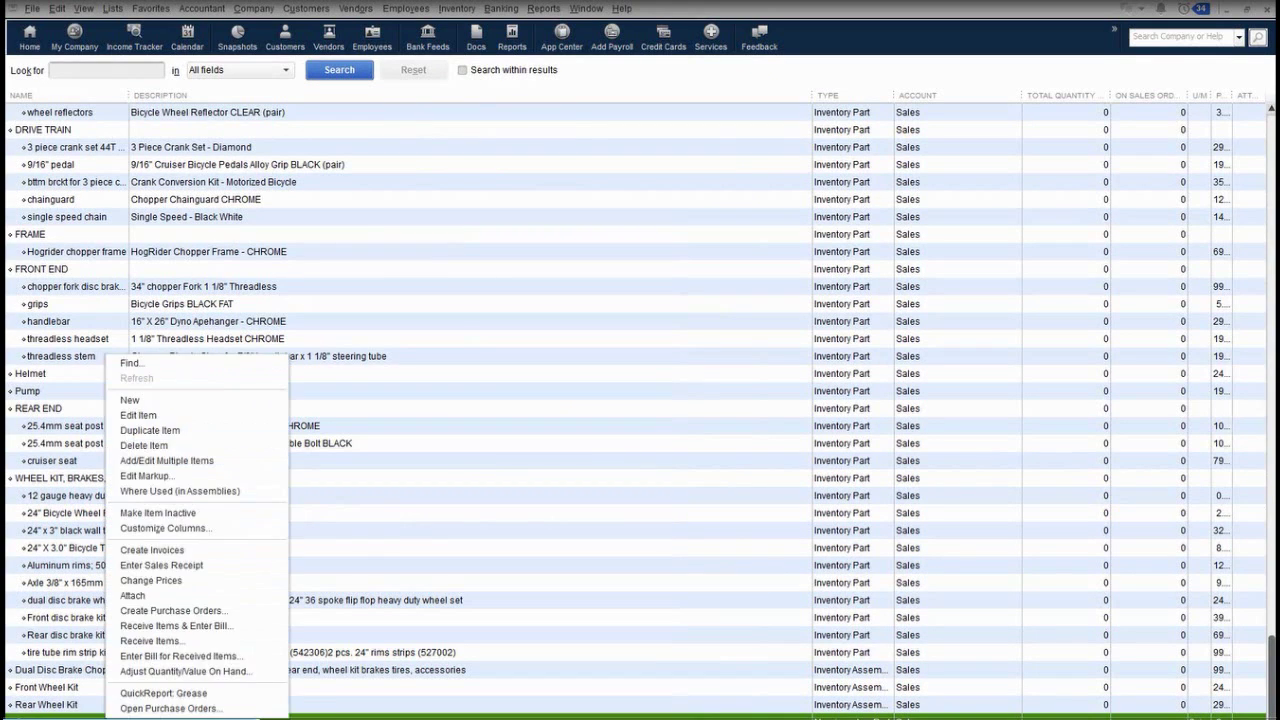
{"action": "left_click", "coordinate": [202, 492]}
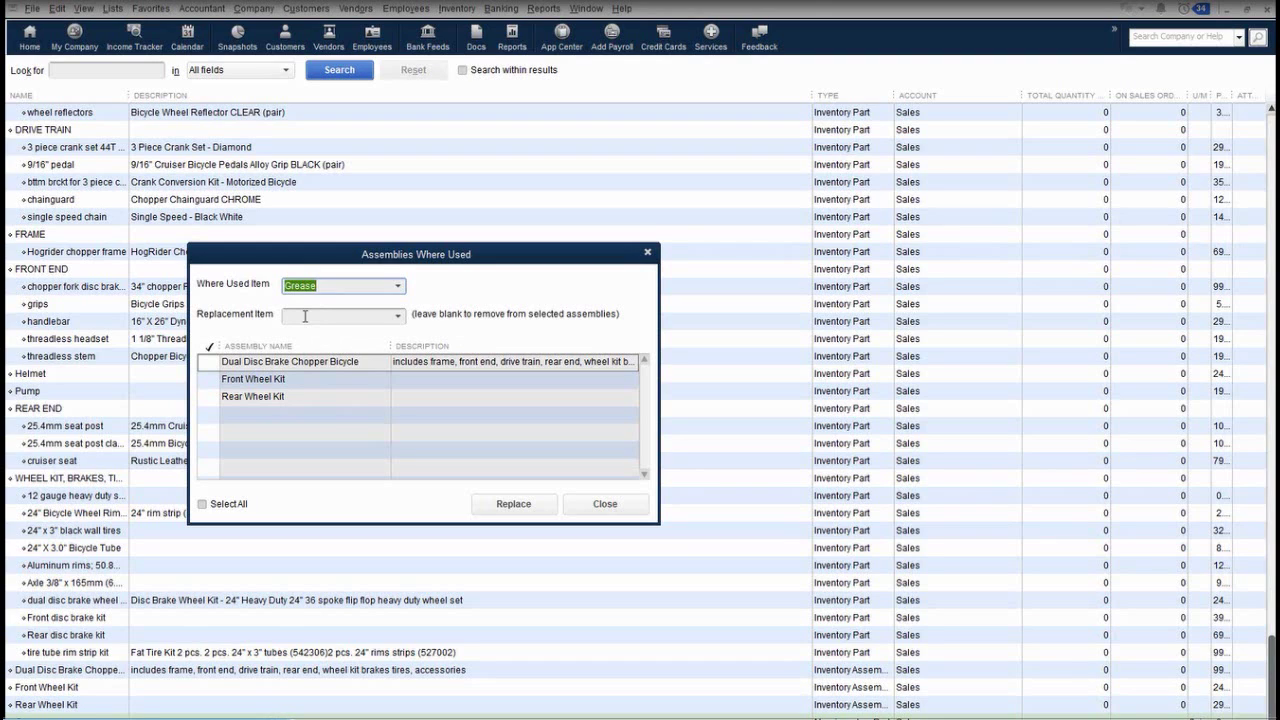
{"action": "left_click", "coordinate": [612, 510]}
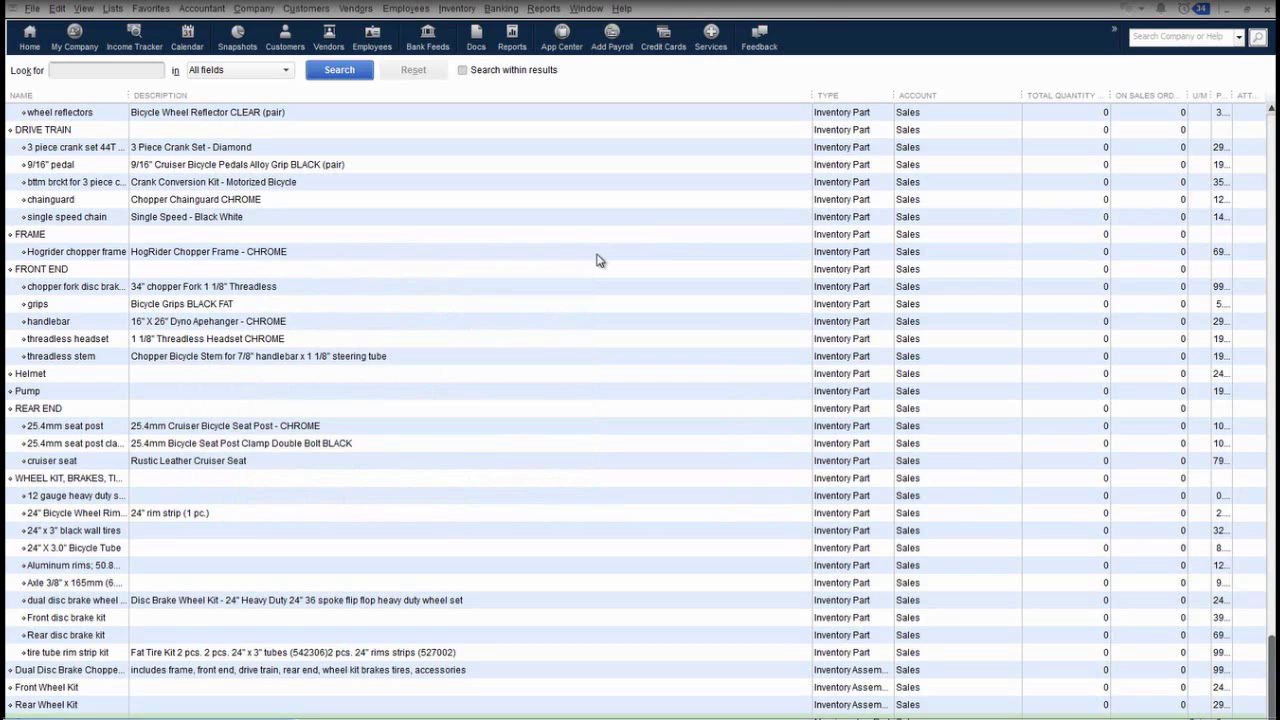
Open the bttm brckt for 3 piece crank item and bring up the custom field setup for items
{"action": "double_click", "coordinate": [302, 185]}
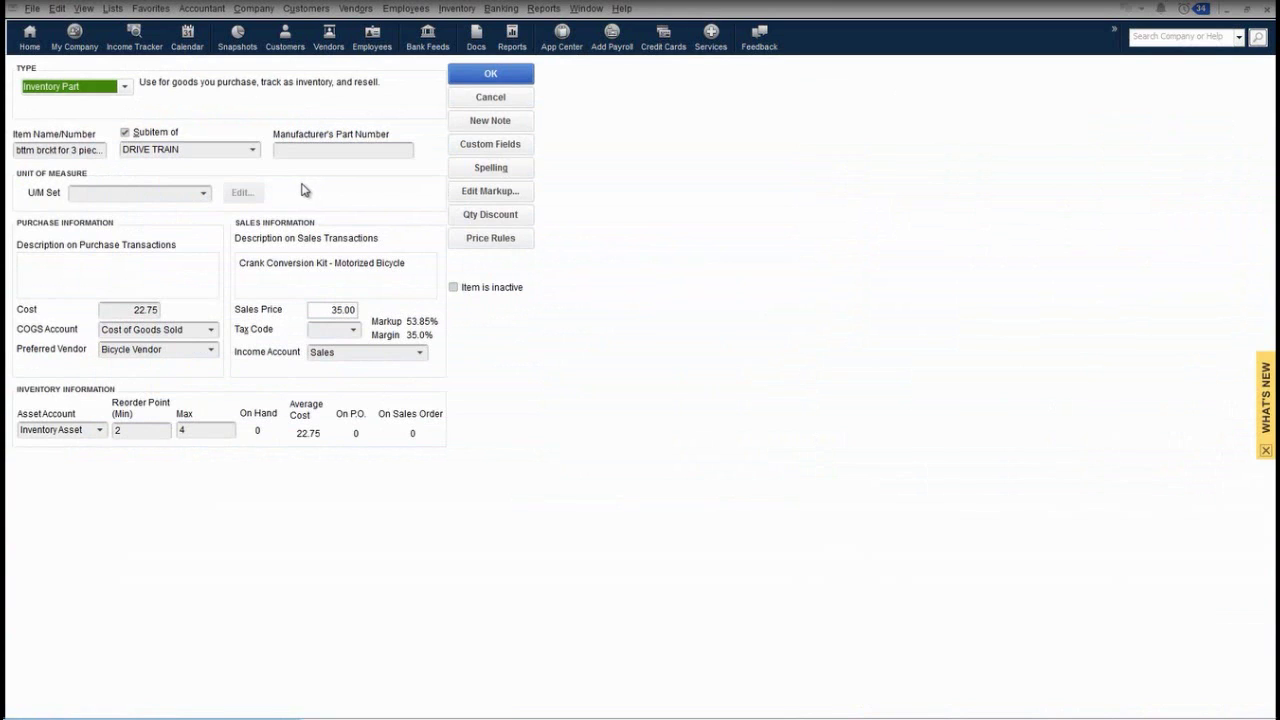
{"action": "left_click", "coordinate": [478, 151]}
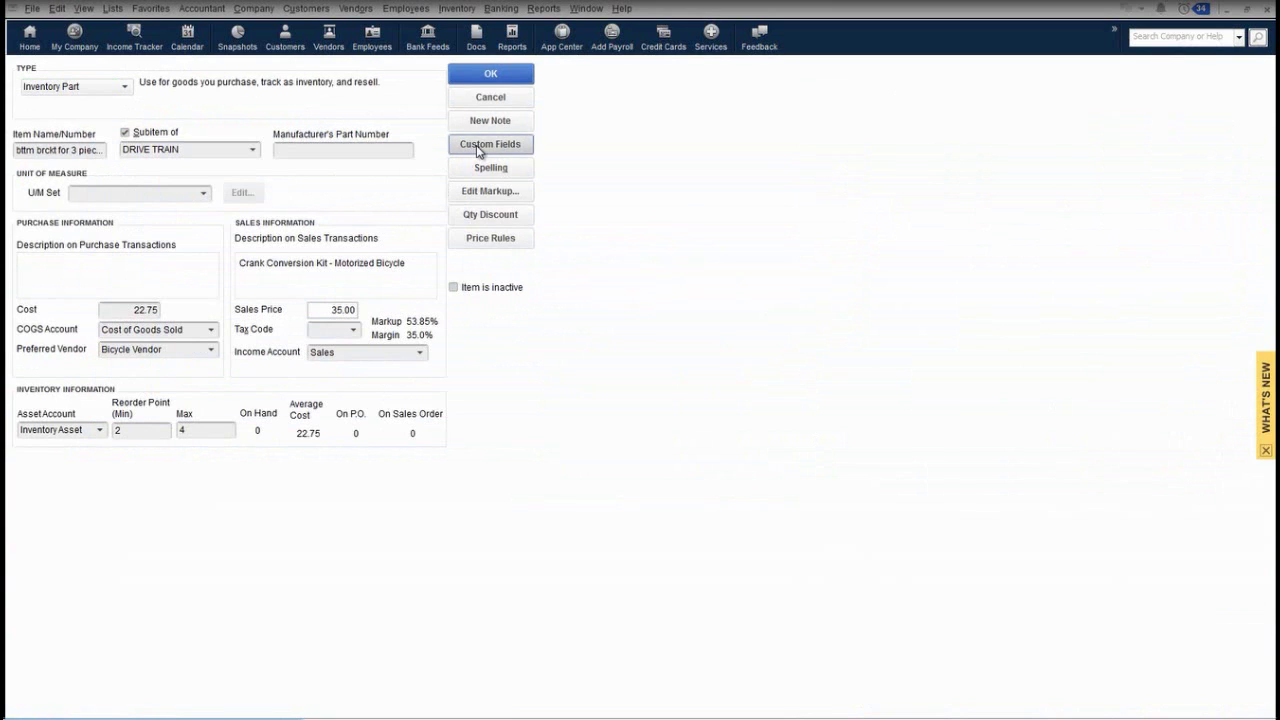
{"action": "left_click", "coordinate": [768, 288]}
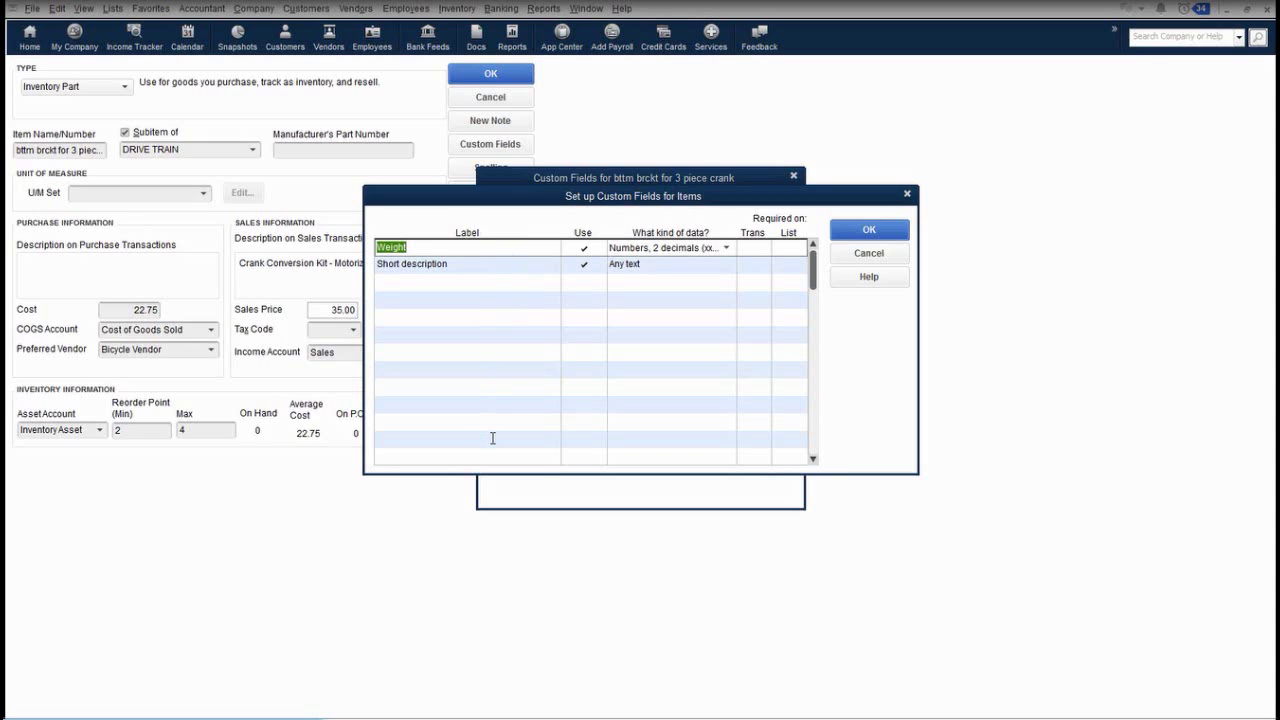
Examine the data types for a new custom field, including the user's multi-choice list, and close the setup and item without adding a field
{"action": "left_click", "coordinate": [663, 286]}
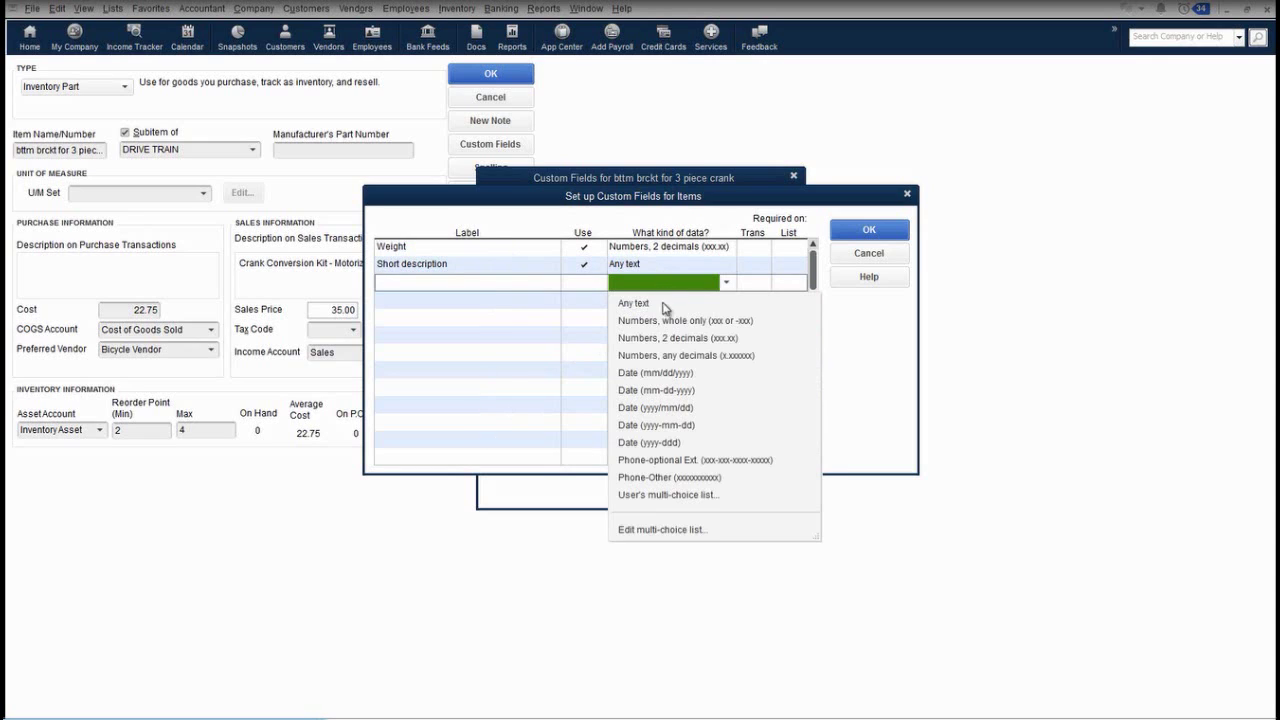
{"action": "left_click", "coordinate": [660, 495]}
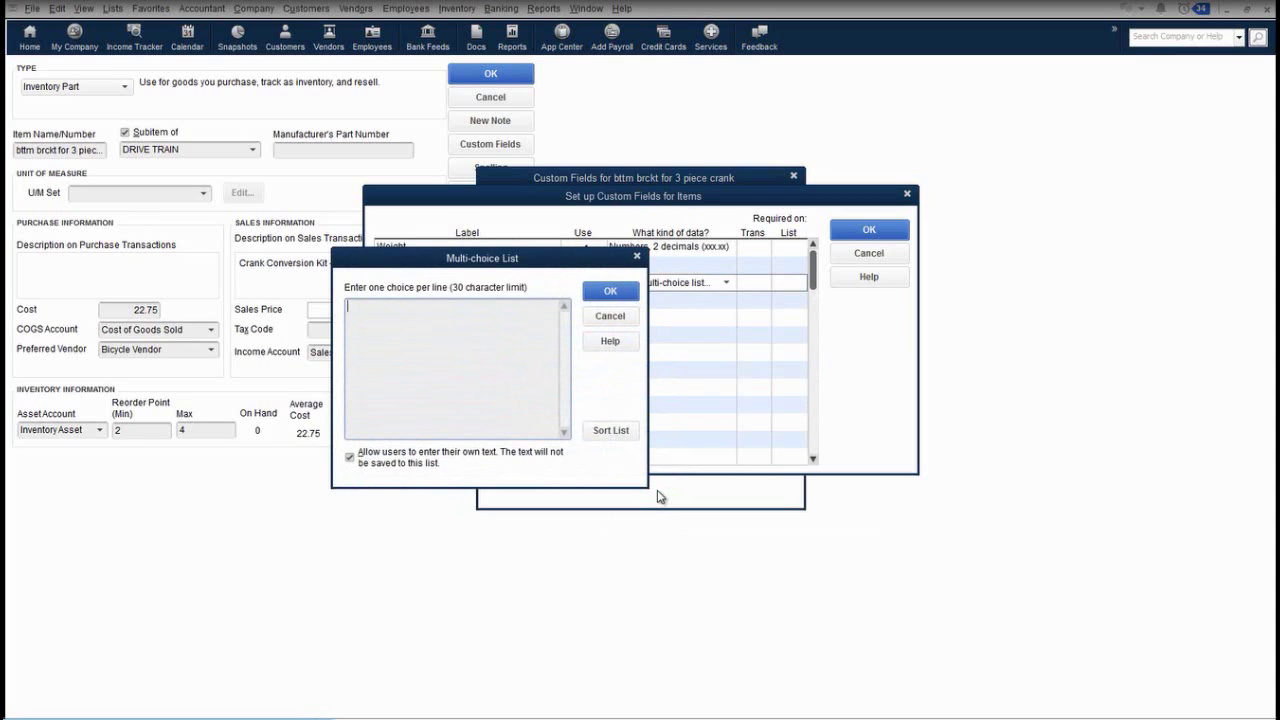
{"action": "left_click", "coordinate": [637, 258]}
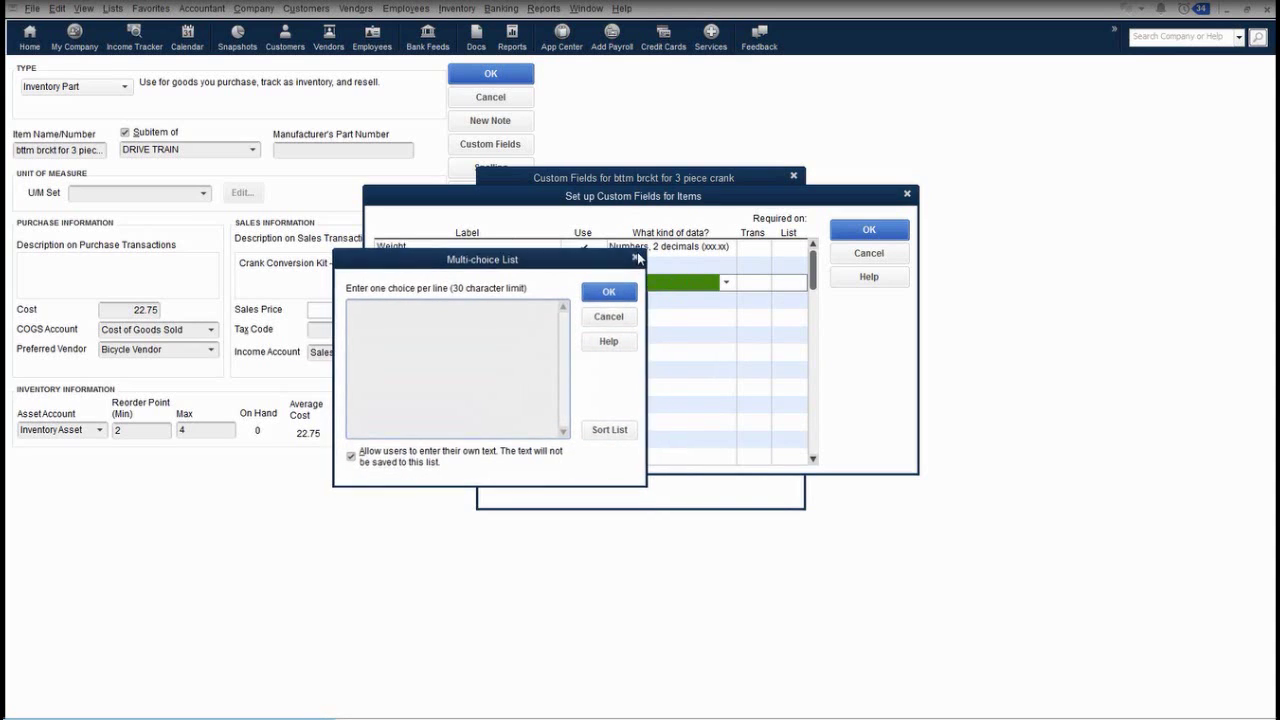
{"action": "left_click", "coordinate": [764, 282]}
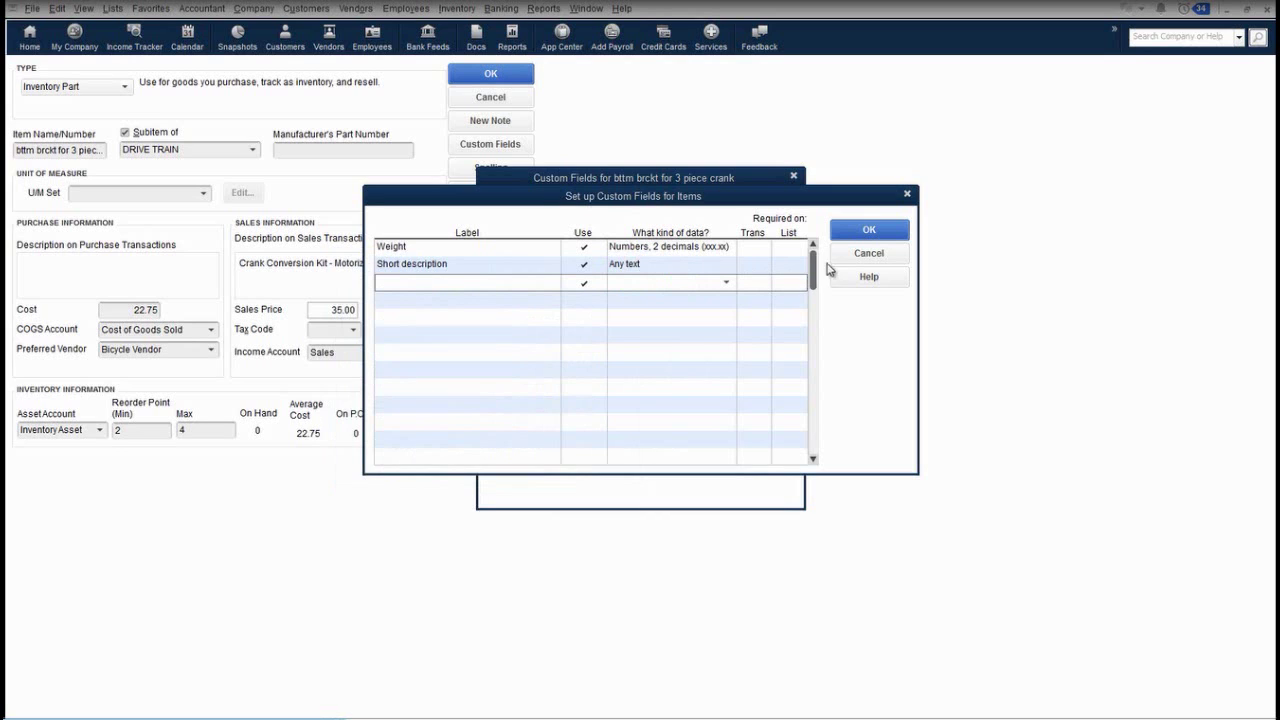
{"action": "left_click", "coordinate": [868, 255]}
{"action": "left_click", "coordinate": [757, 203]}
{"action": "left_click", "coordinate": [493, 74]}
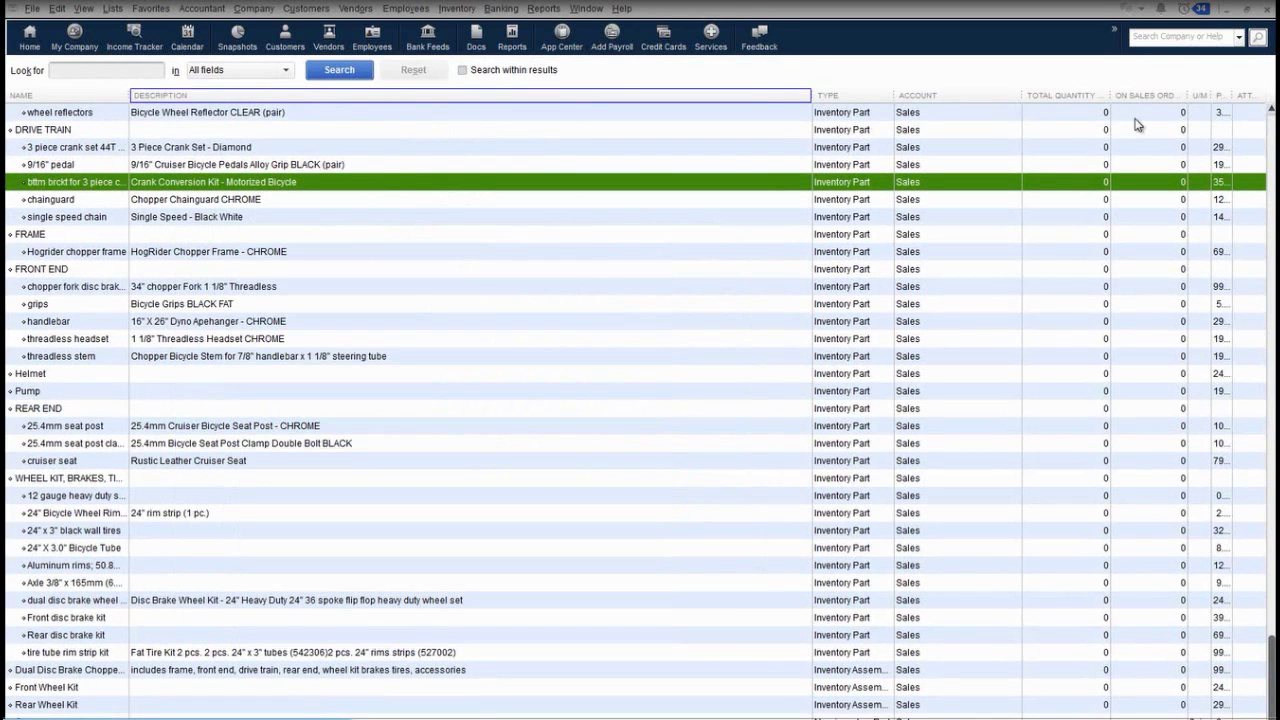
Close the item list and enable Multiple Inventory Sites with bin location tracking in the company's advanced inventory preferences
{"action": "key", "text": "Escape"}
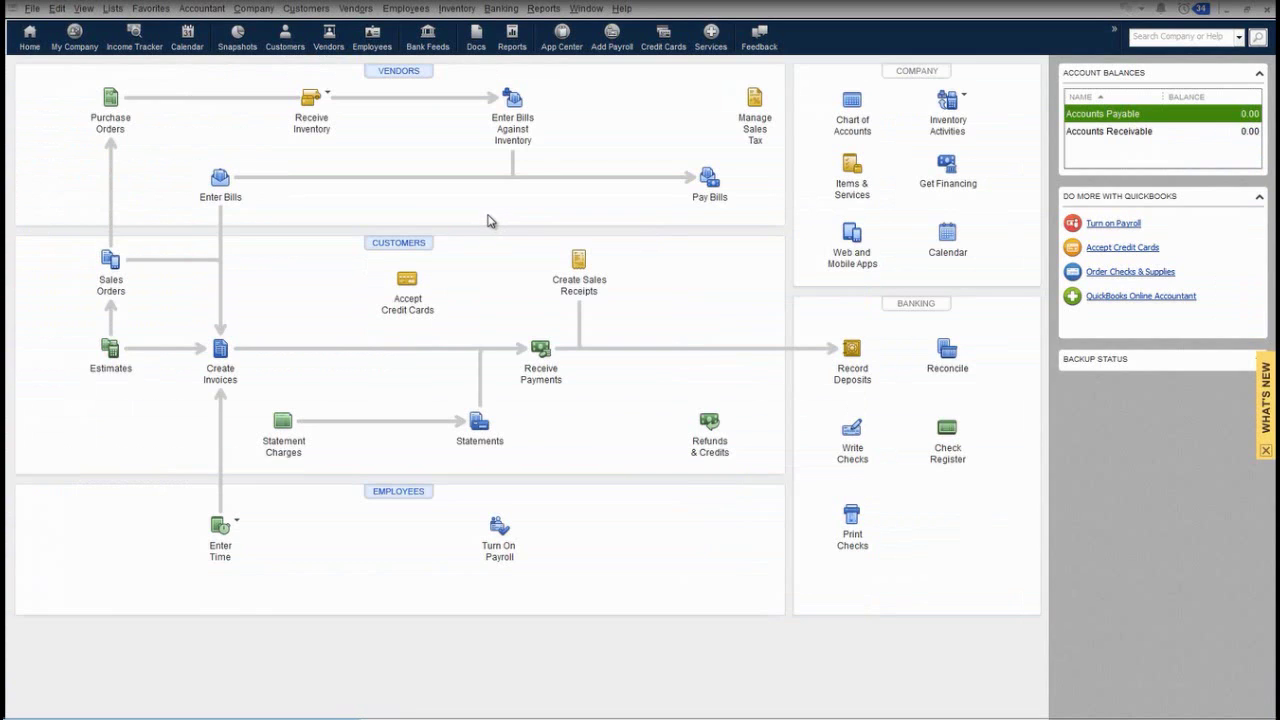
{"action": "left_click", "coordinate": [57, 8]}
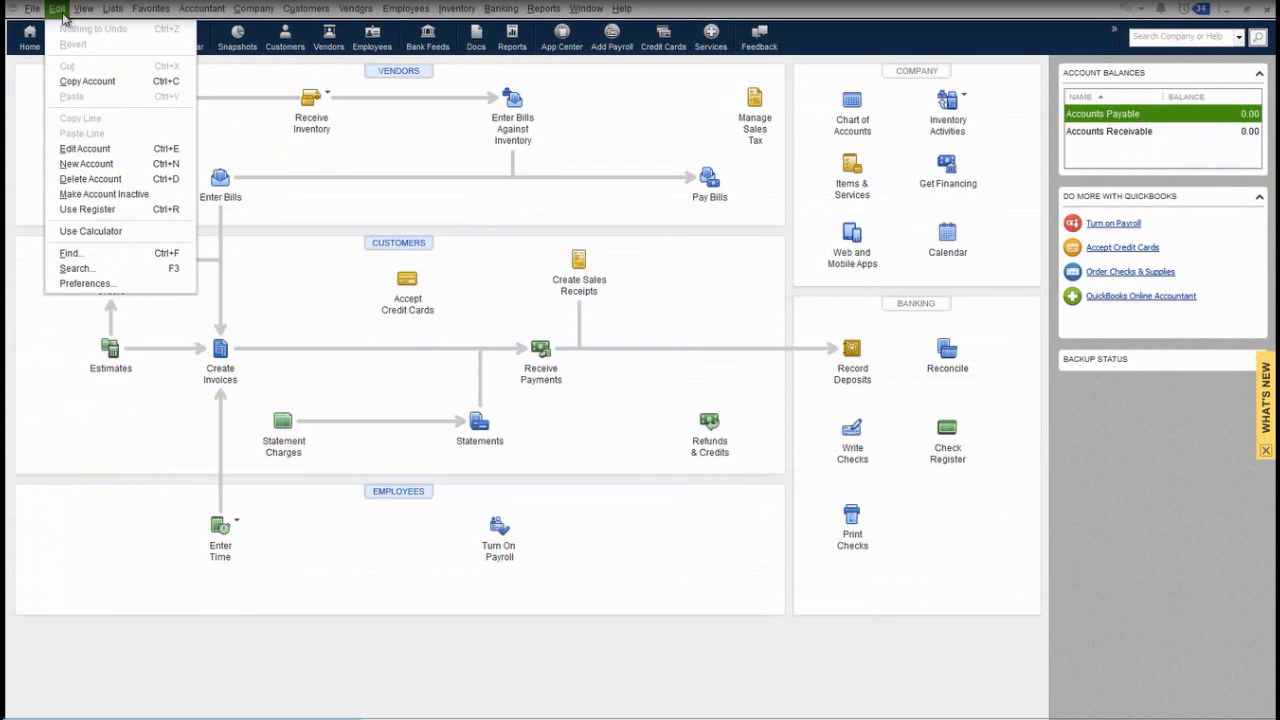
{"action": "left_click", "coordinate": [96, 287]}
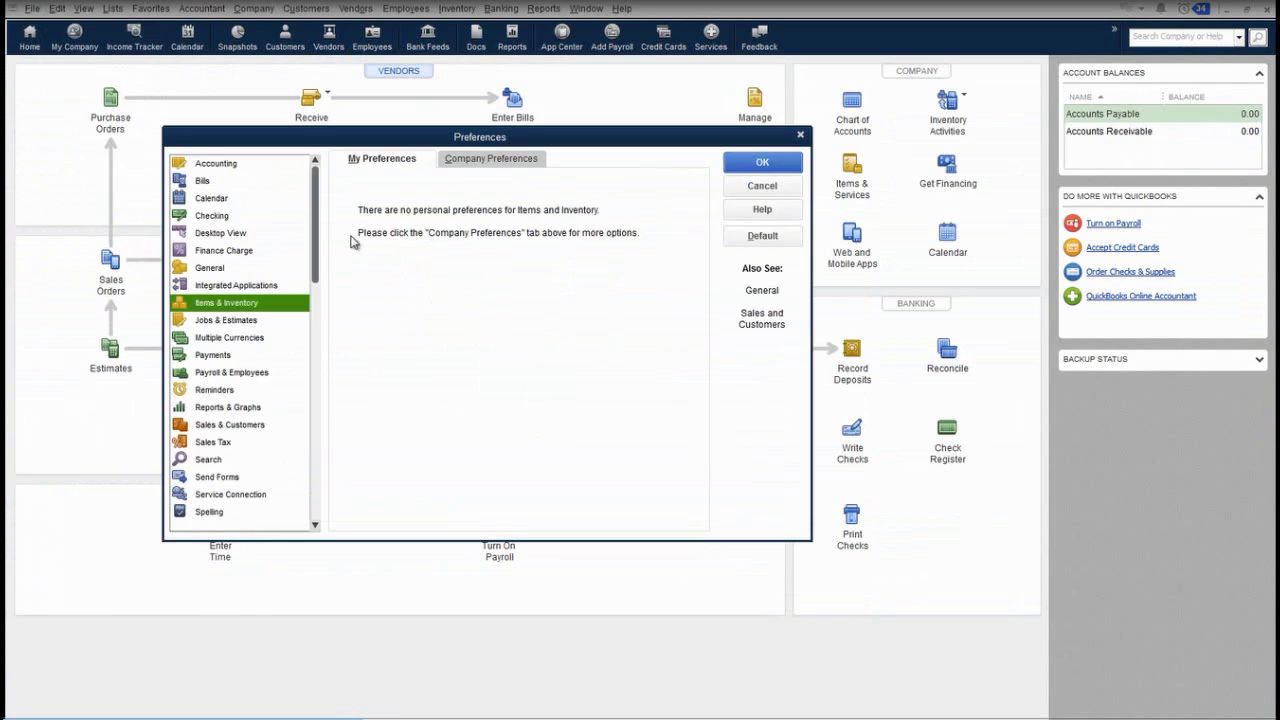
{"action": "left_click", "coordinate": [513, 160]}
{"action": "left_click", "coordinate": [510, 340]}
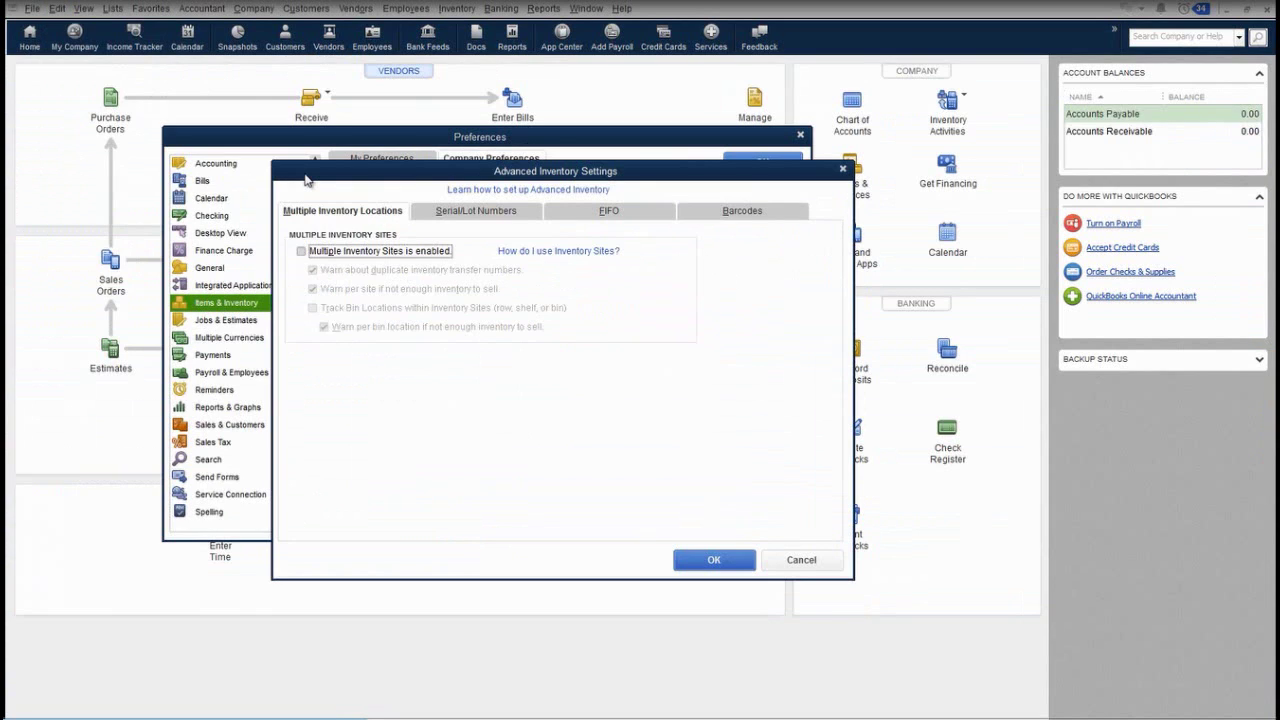
{"action": "left_click", "coordinate": [302, 254]}
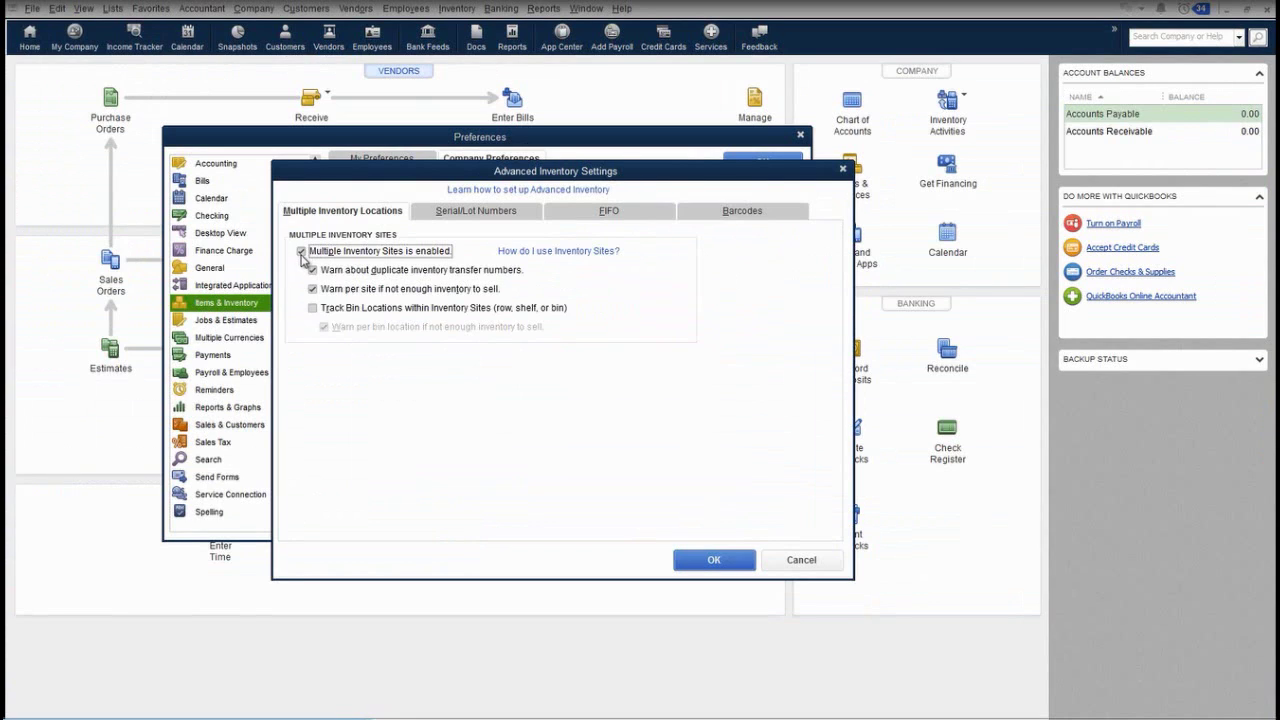
{"action": "left_click", "coordinate": [314, 310]}
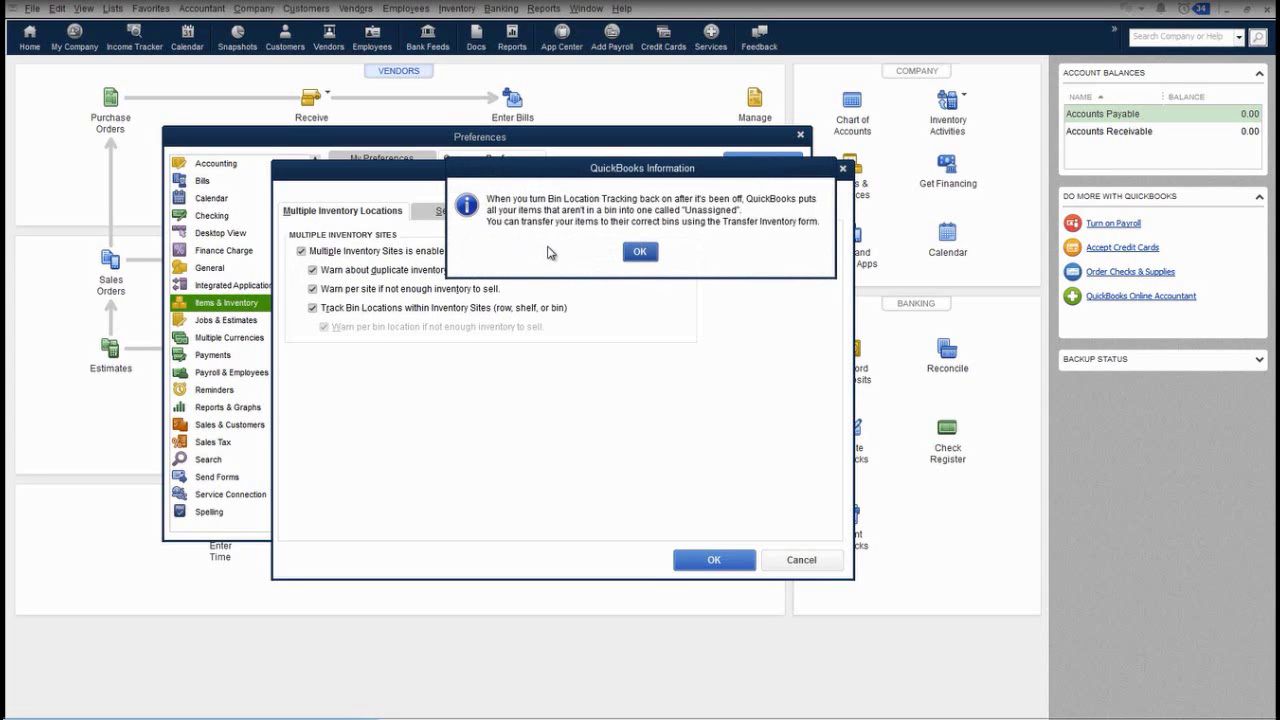
{"action": "left_click", "coordinate": [640, 251]}
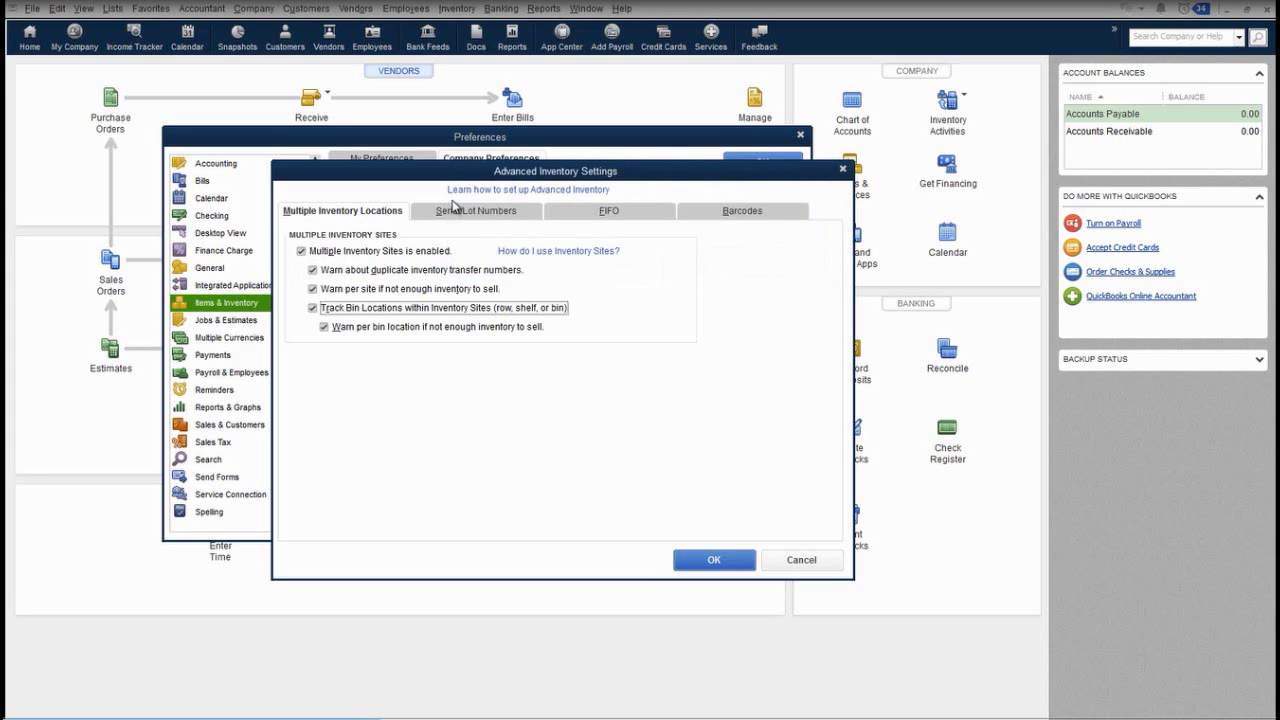
Enable lot numbers for inventory, review the FIFO and barcode options, and accept the preferences
{"action": "left_click", "coordinate": [457, 213]}
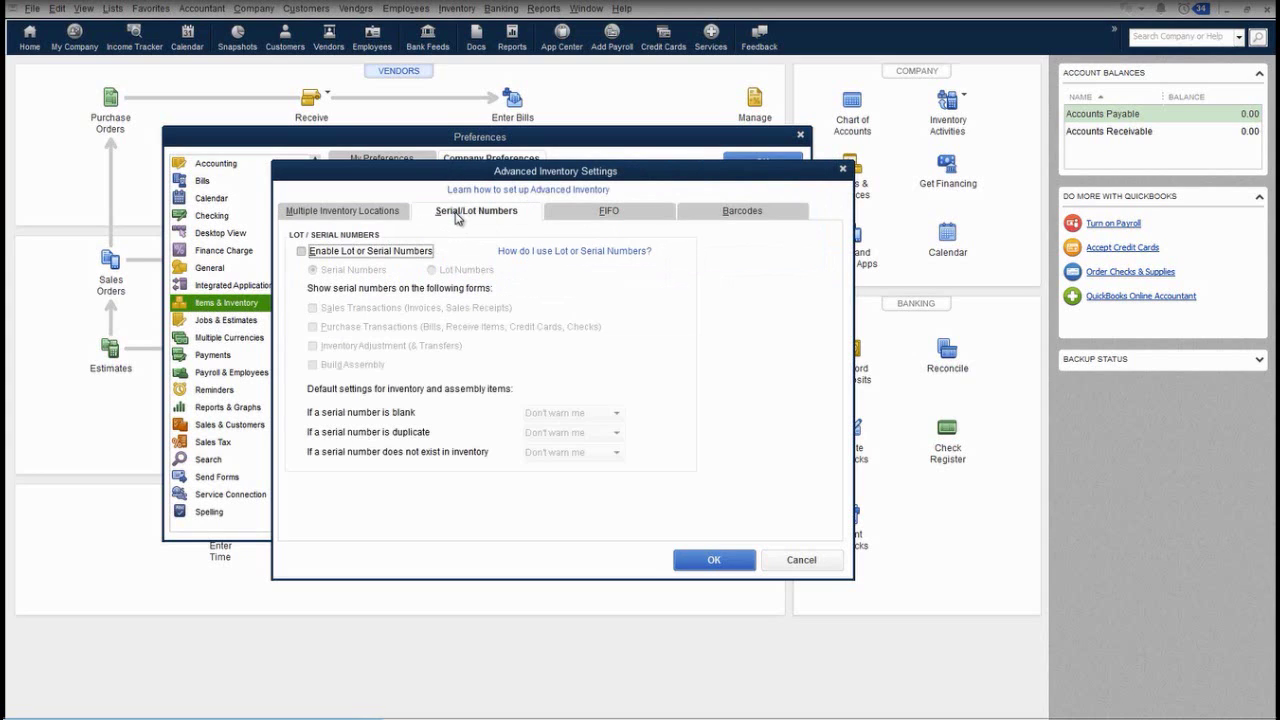
{"action": "left_click", "coordinate": [321, 253]}
{"action": "left_click", "coordinate": [432, 272]}
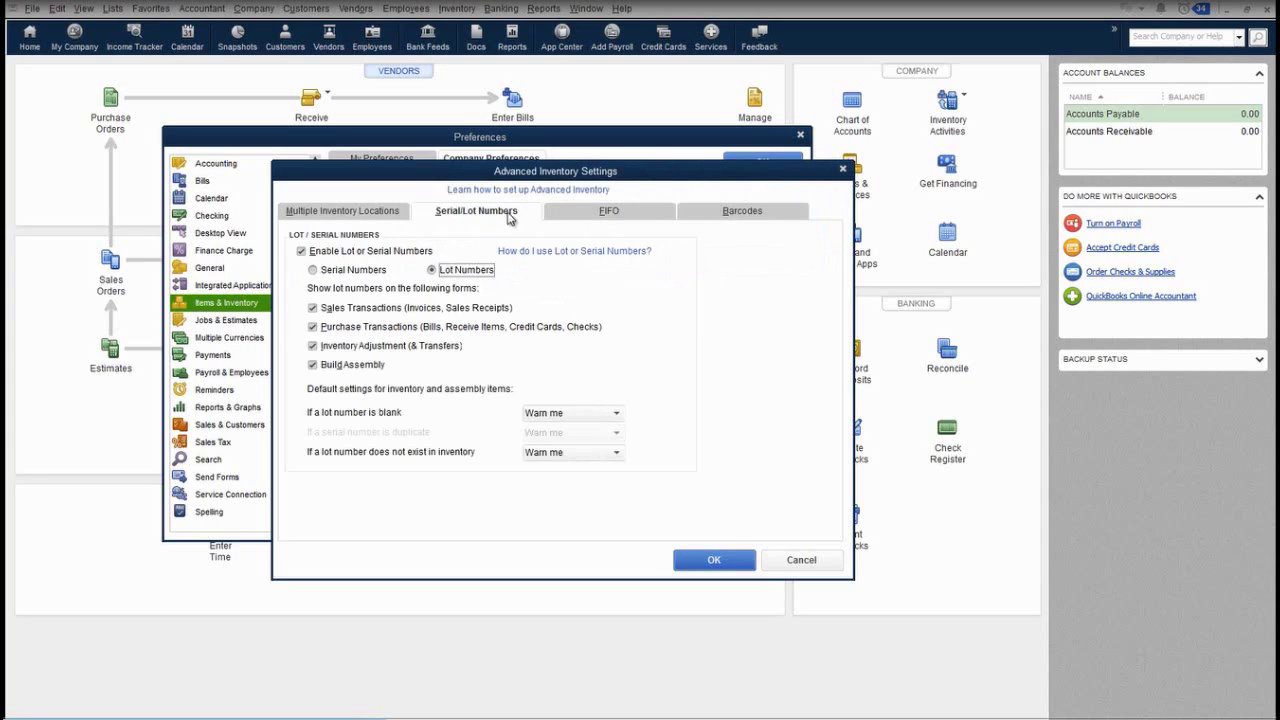
{"action": "left_click", "coordinate": [562, 215]}
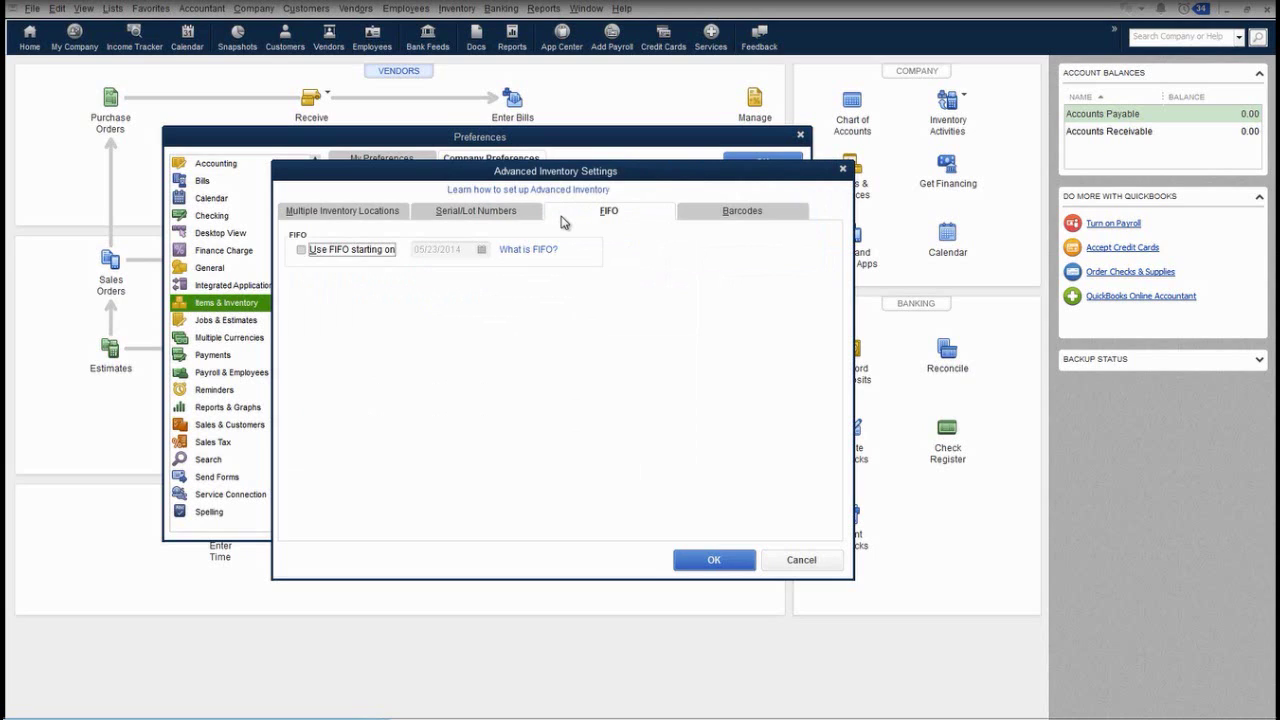
{"action": "left_click", "coordinate": [716, 213]}
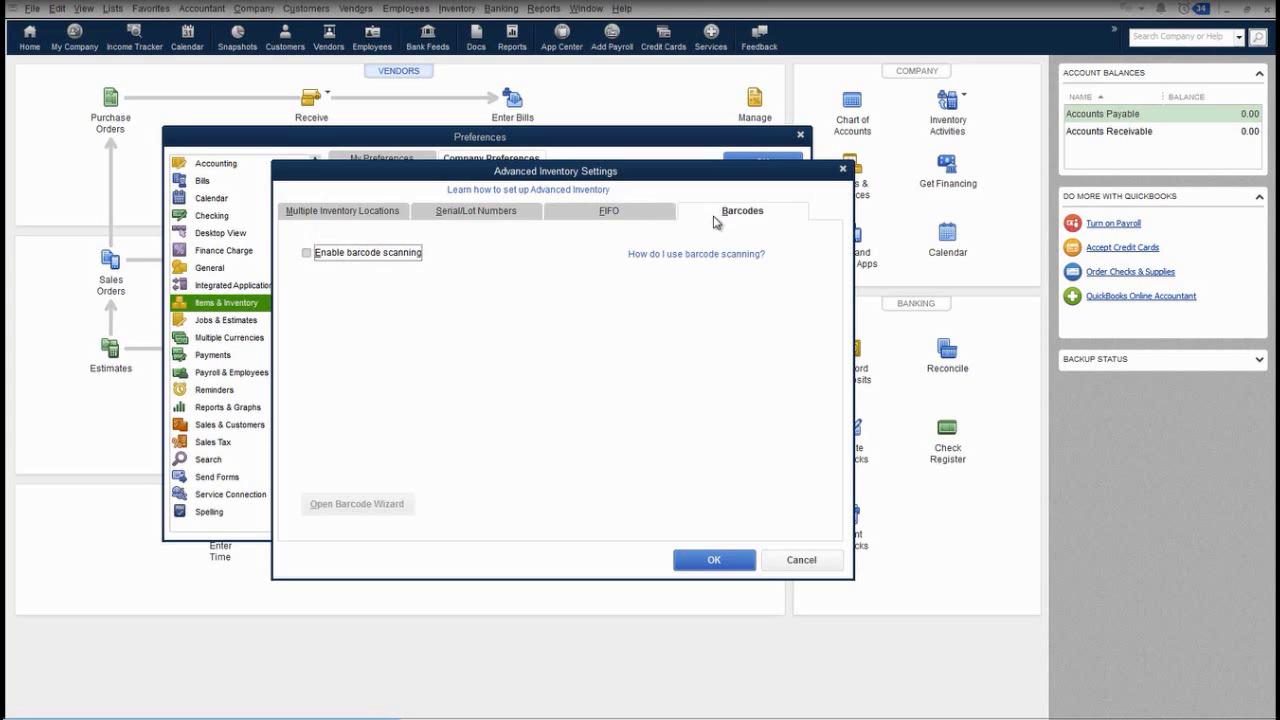
{"action": "left_click", "coordinate": [724, 561]}
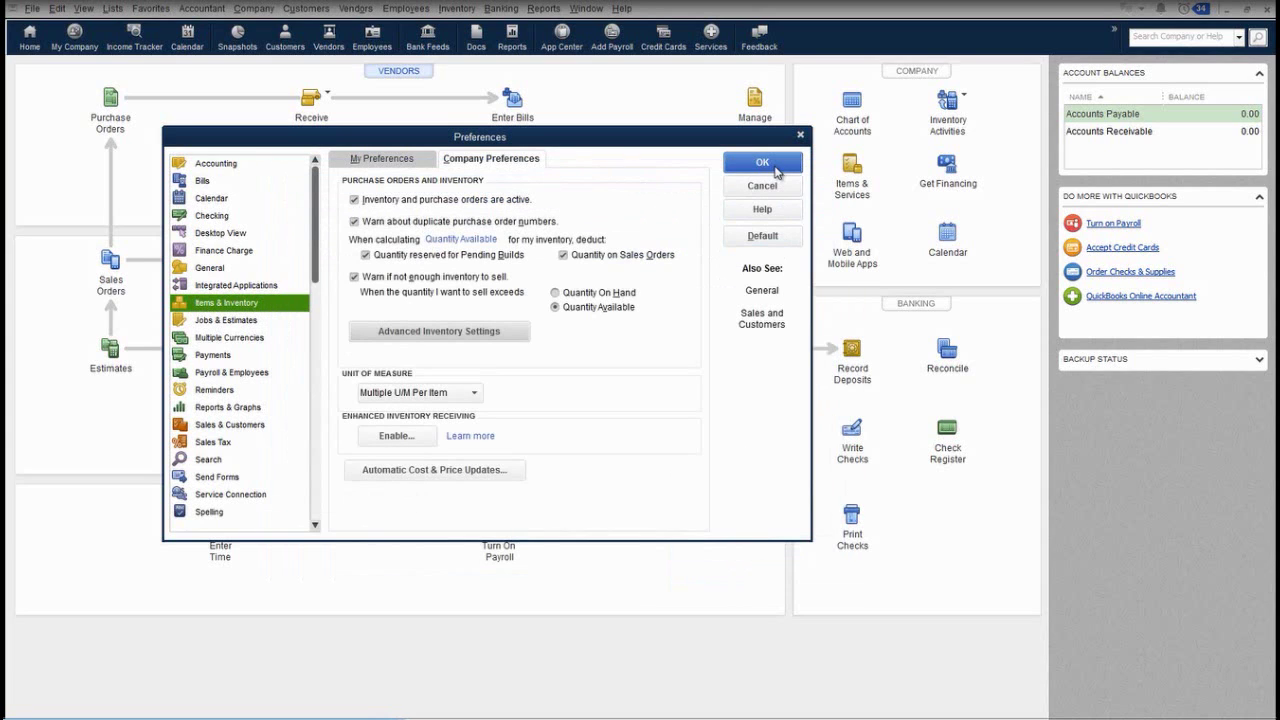
{"action": "left_click", "coordinate": [772, 168]}
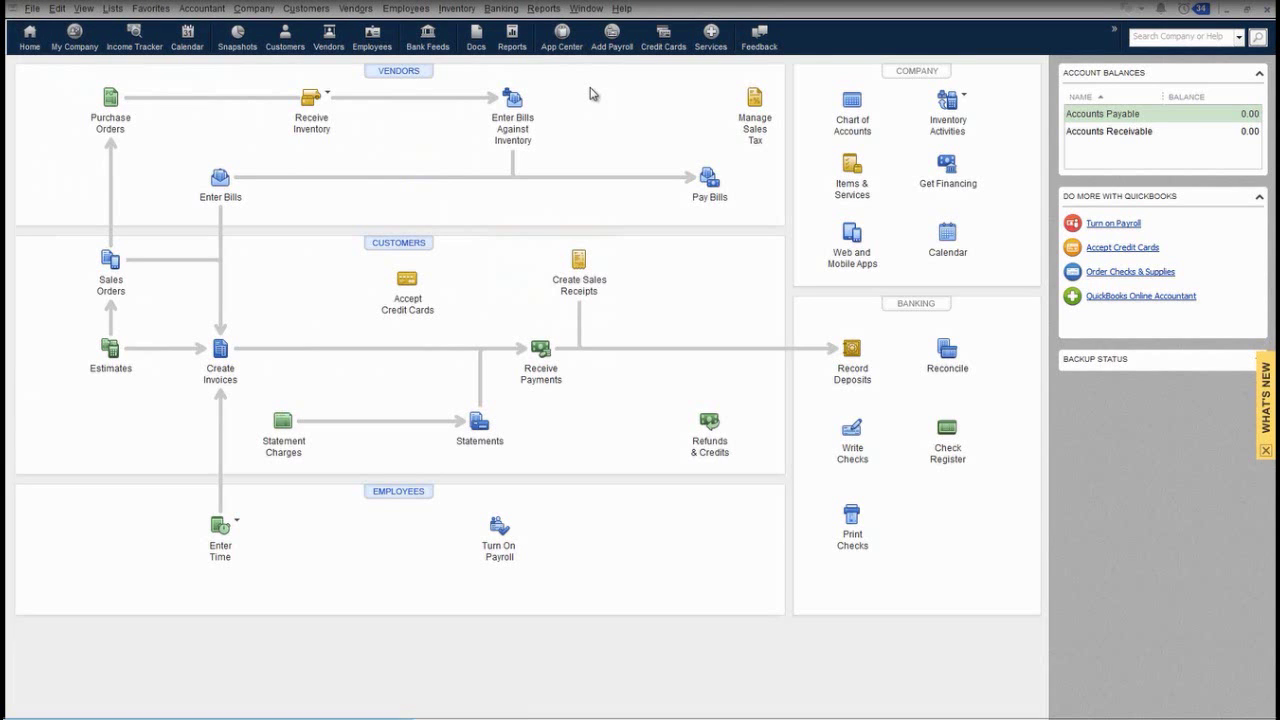
Review the fender set, front bullet light kit and 9/16" pedal in the Inventory Center, then open the pedal's record and cancel out
{"action": "left_click", "coordinate": [453, 10]}
{"action": "left_click", "coordinate": [459, 28]}
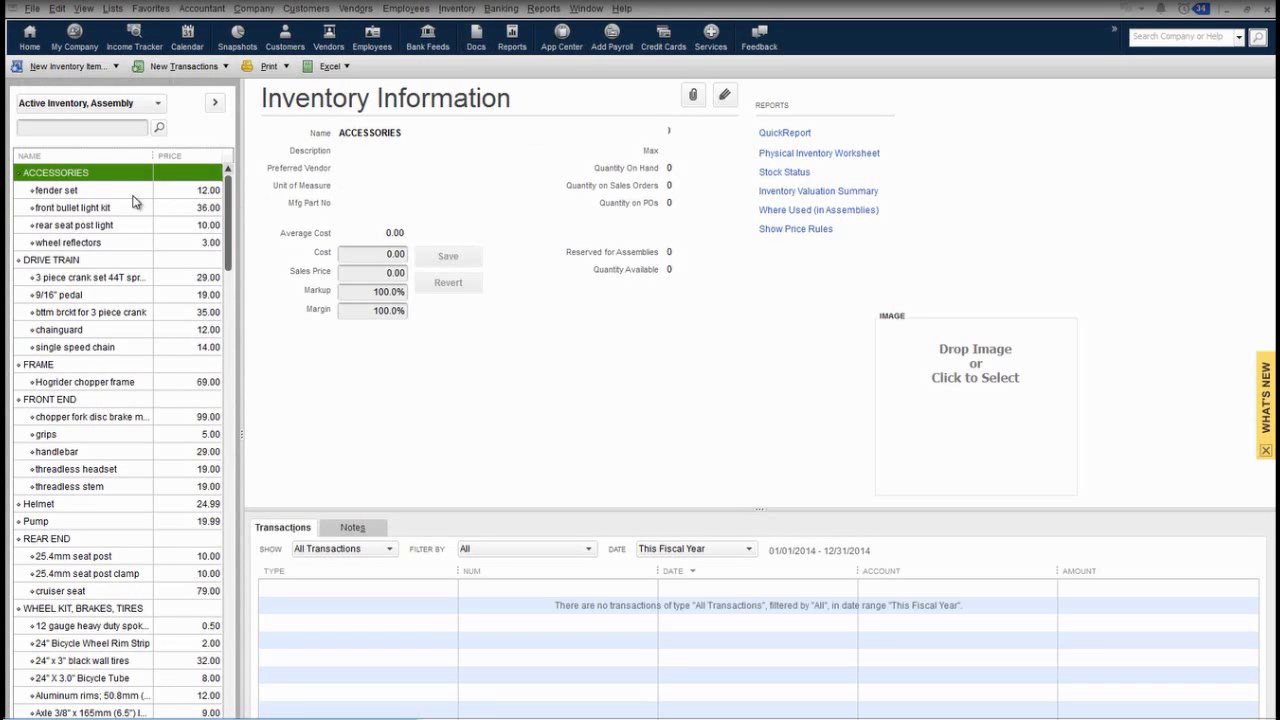
{"action": "left_click", "coordinate": [110, 190]}
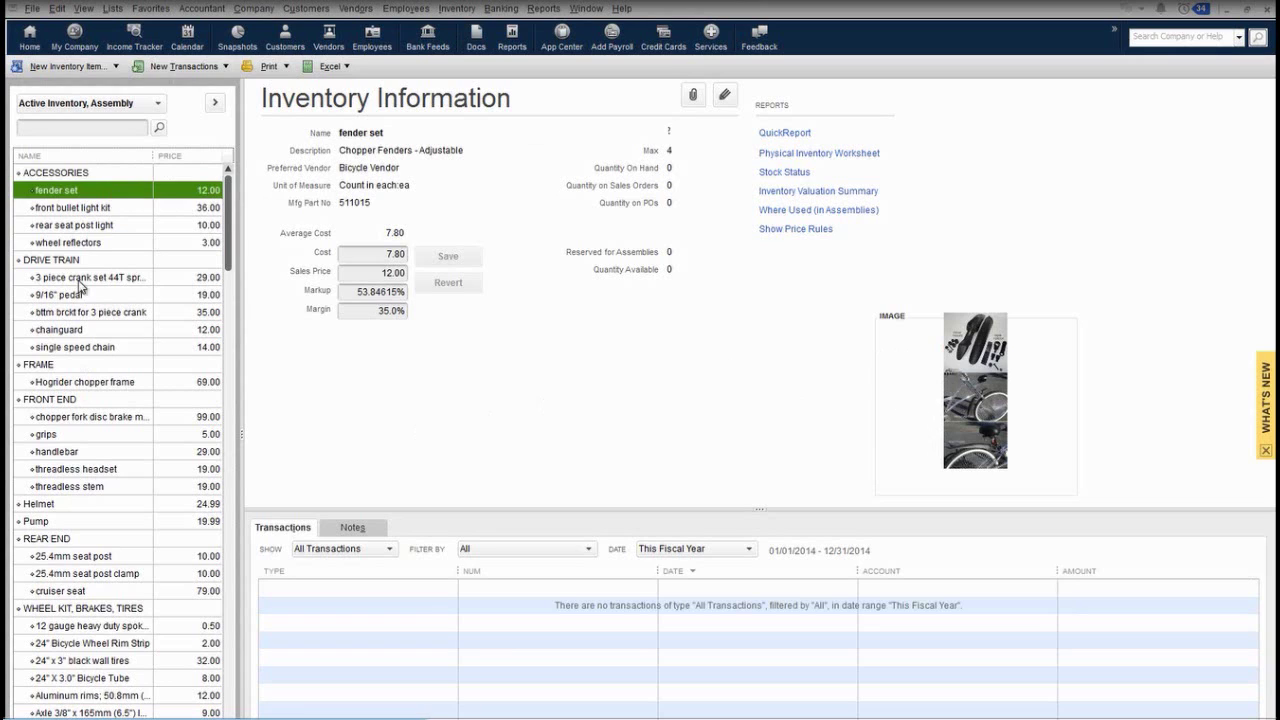
{"action": "left_click", "coordinate": [56, 209]}
{"action": "left_click", "coordinate": [72, 296]}
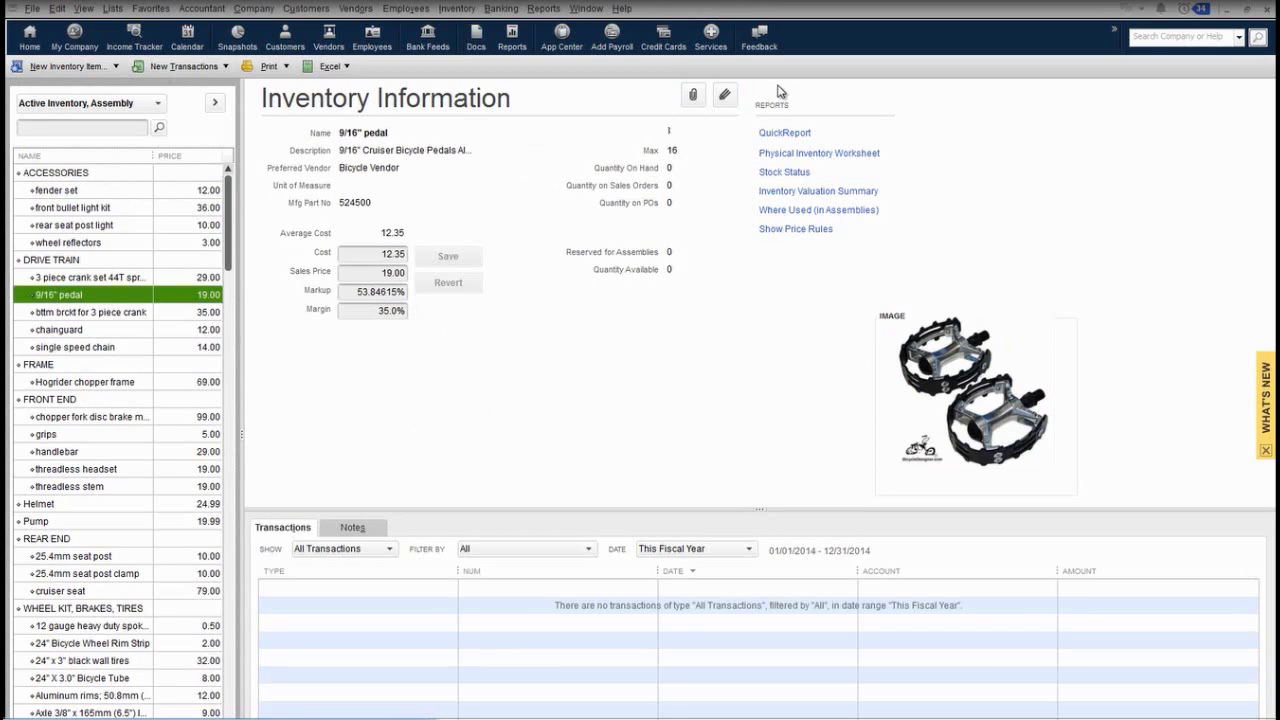
{"action": "left_click", "coordinate": [726, 95]}
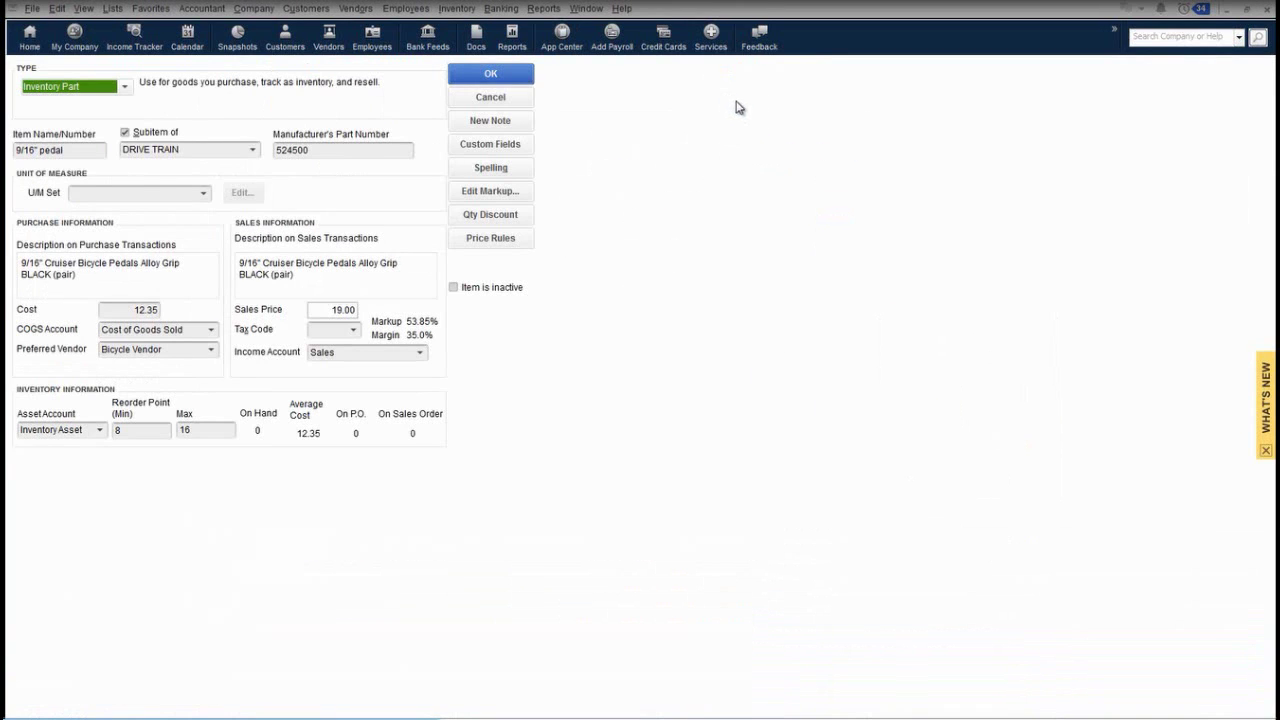
{"action": "left_click", "coordinate": [510, 100]}
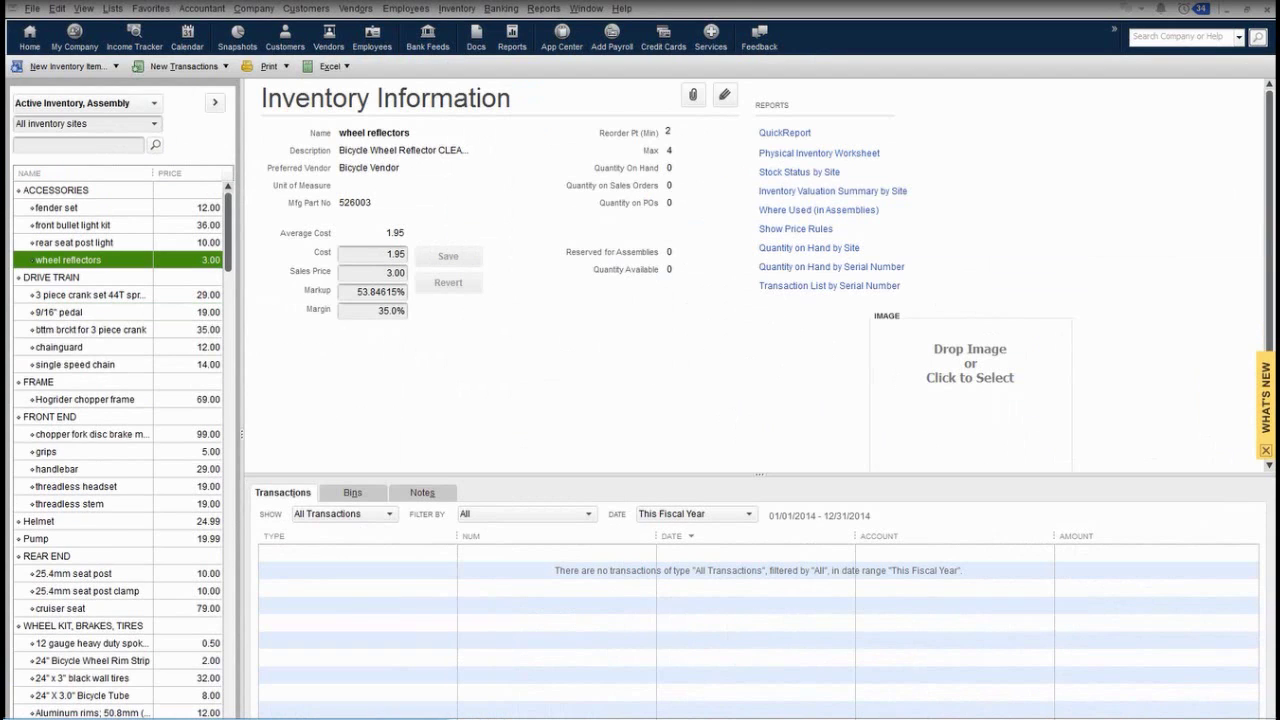
Look through the inventory site filter choices, keep All inventory sites, and close the Inventory Center
{"action": "left_click", "coordinate": [153, 128]}
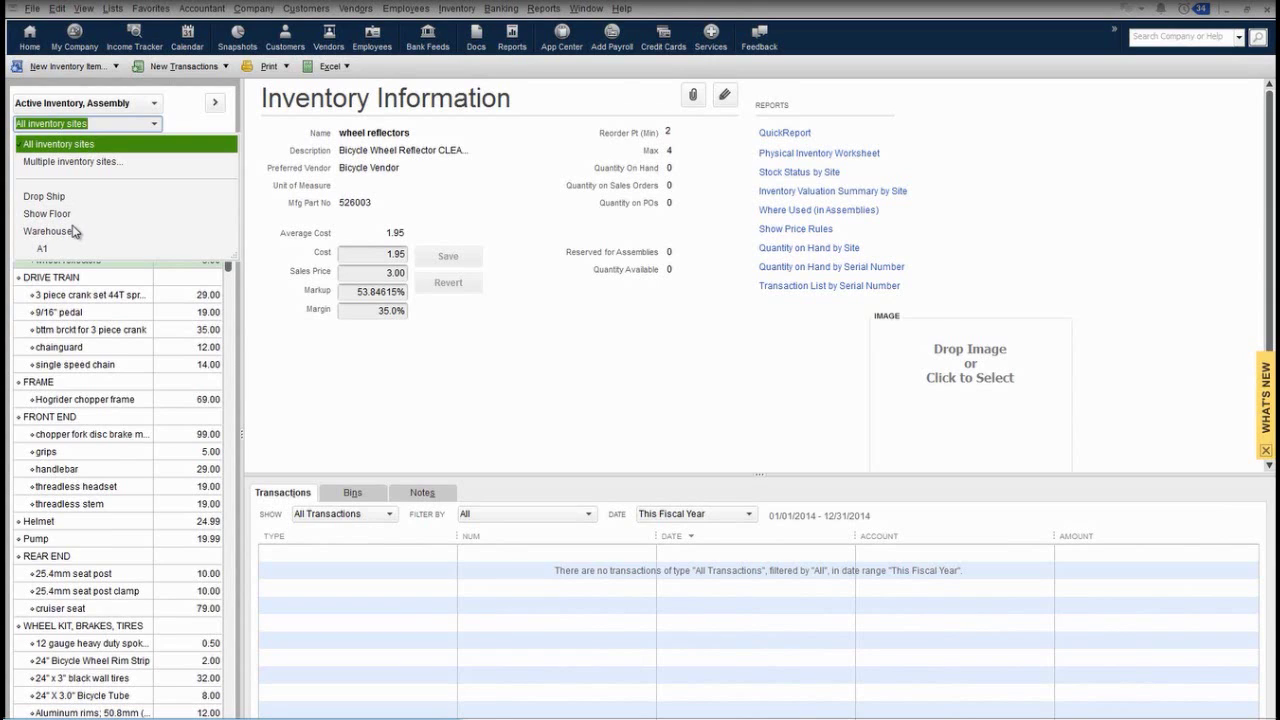
{"action": "left_click", "coordinate": [101, 145]}
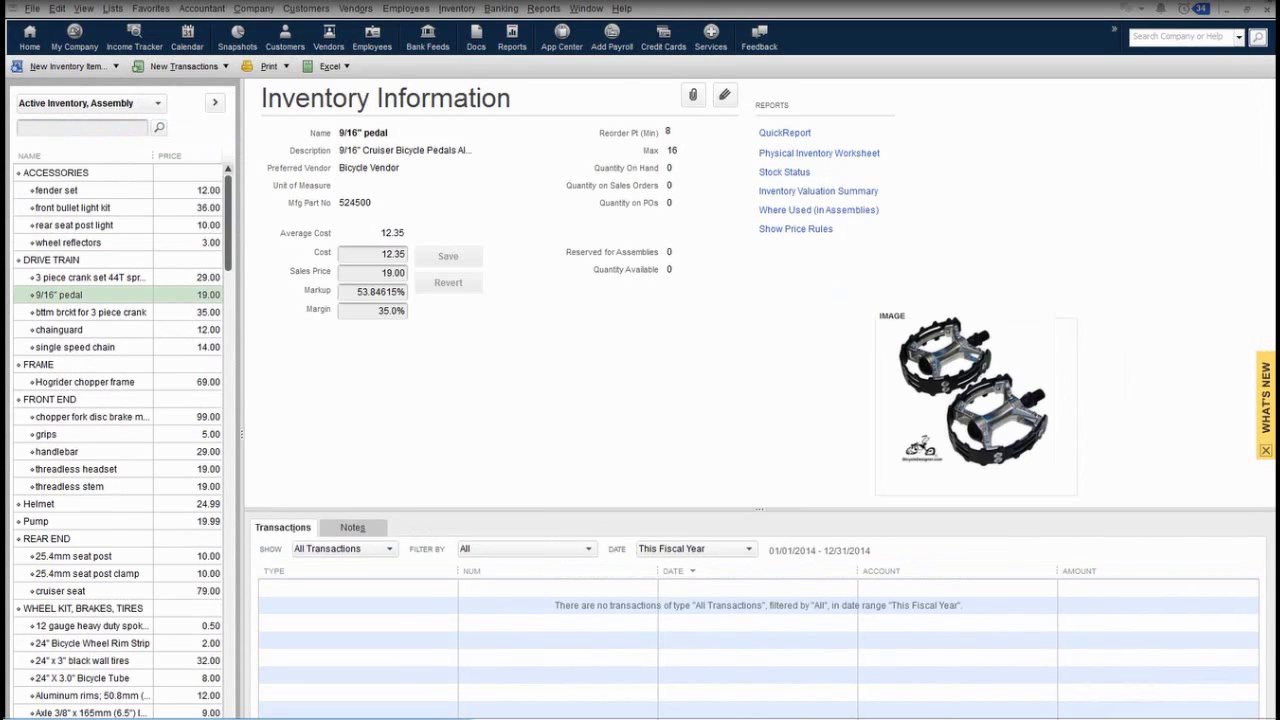
{"action": "left_click", "coordinate": [1268, 13]}
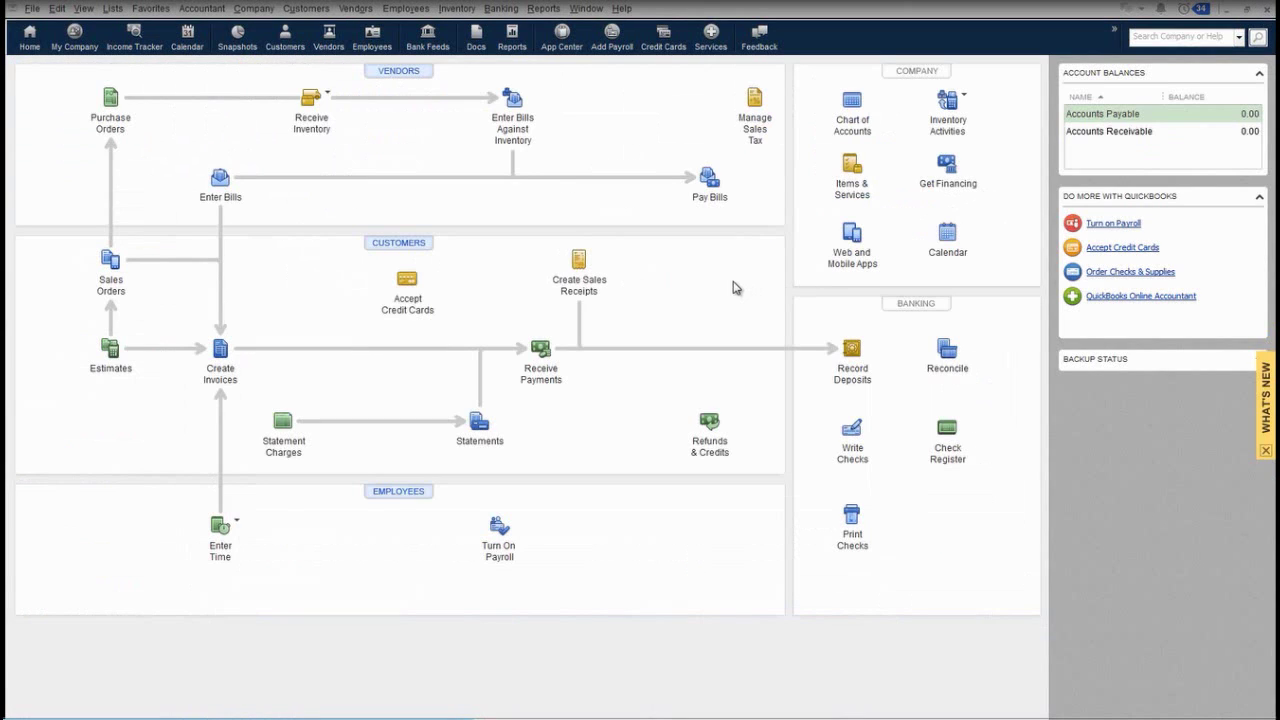
Review the full bill of materials of the Dual Disc Brake Chopper Bicycle assembly, then close the item and the item list
{"action": "left_click", "coordinate": [851, 172]}
{"action": "left_click", "coordinate": [853, 172]}
{"action": "scroll", "coordinate": [491, 480], "scroll_direction": "down", "scroll_amount": 3}
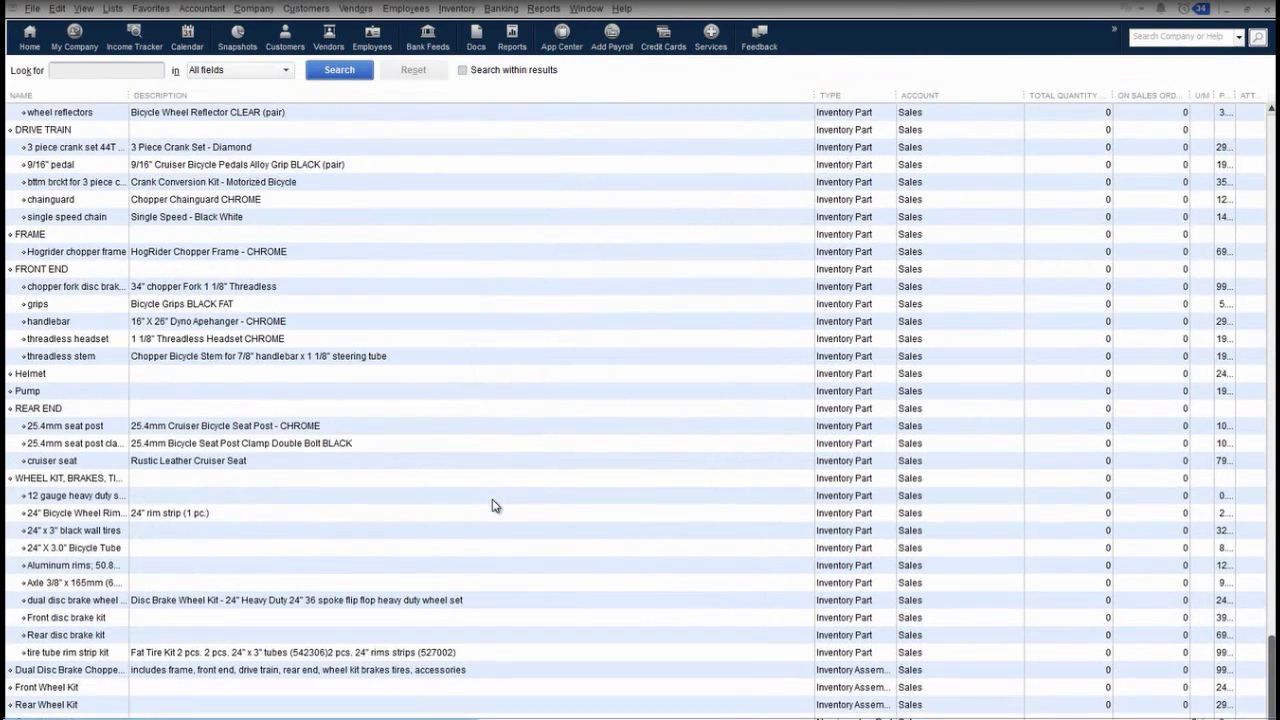
{"action": "left_click", "coordinate": [165, 673]}
{"action": "double_click", "coordinate": [165, 677]}
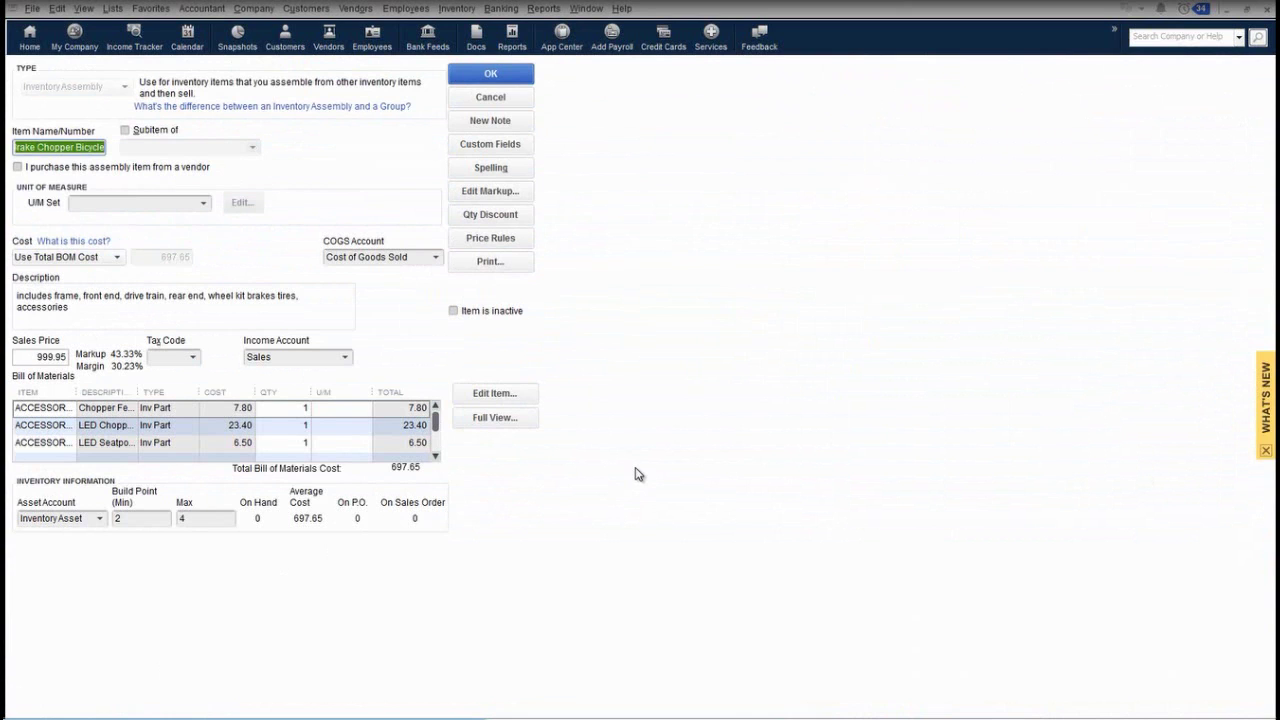
{"action": "left_click", "coordinate": [525, 418]}
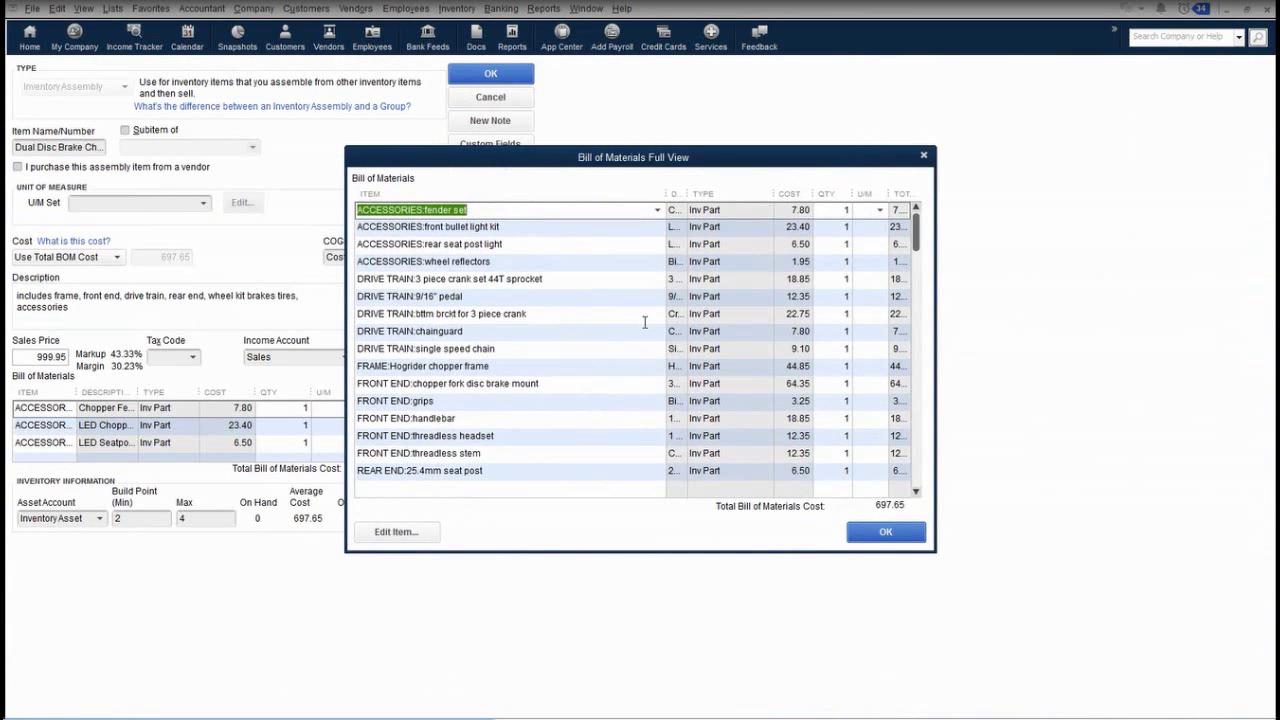
{"action": "scroll", "coordinate": [644, 321], "scroll_direction": "down", "scroll_amount": 3}
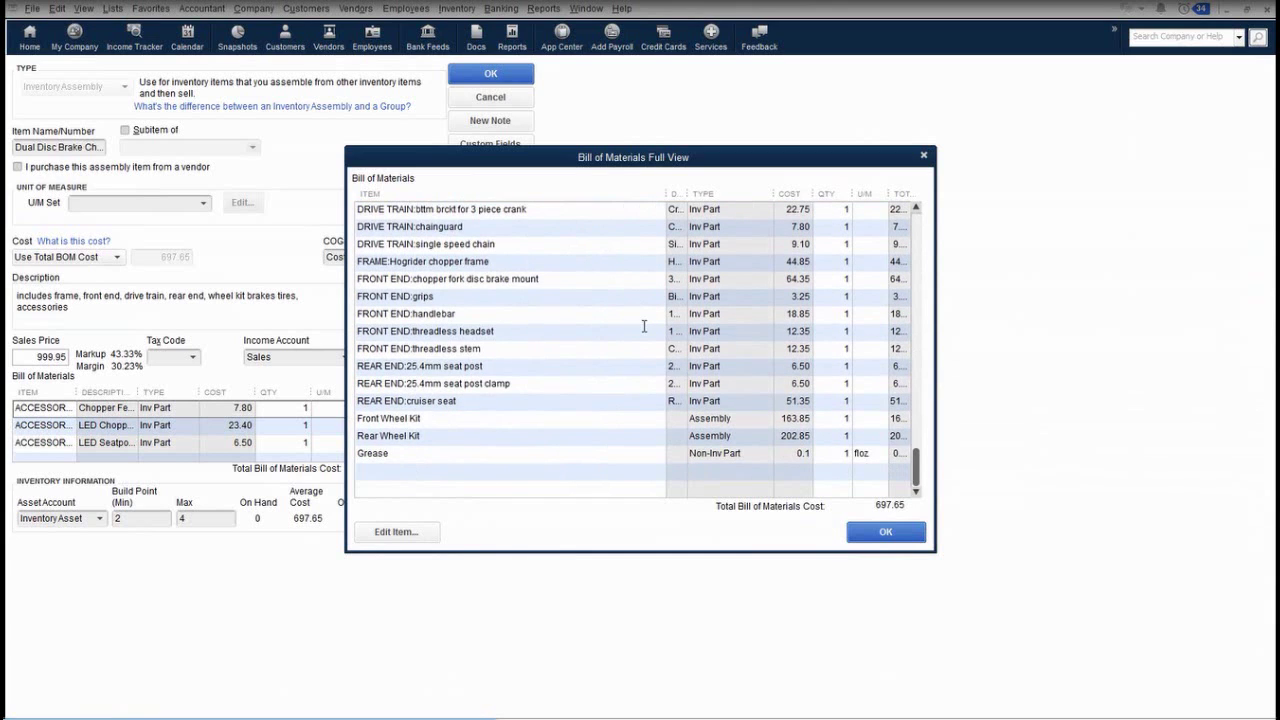
{"action": "left_click", "coordinate": [875, 531]}
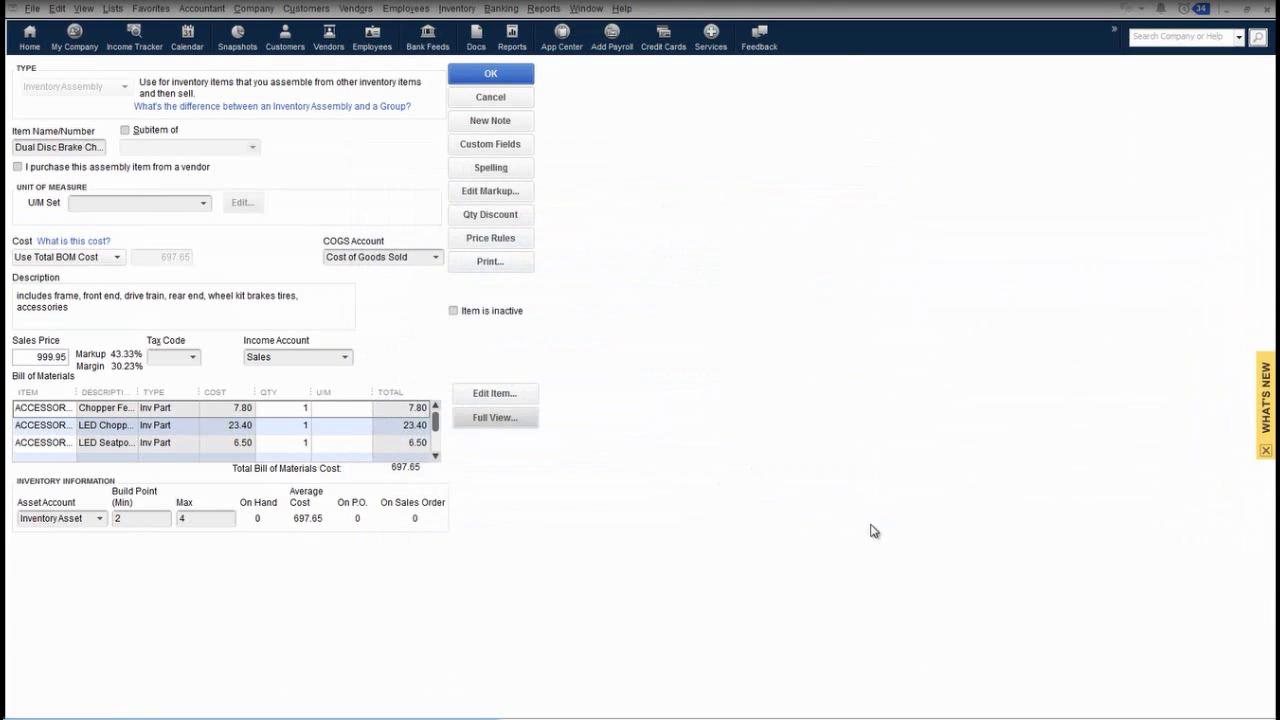
{"action": "left_click", "coordinate": [1266, 10]}
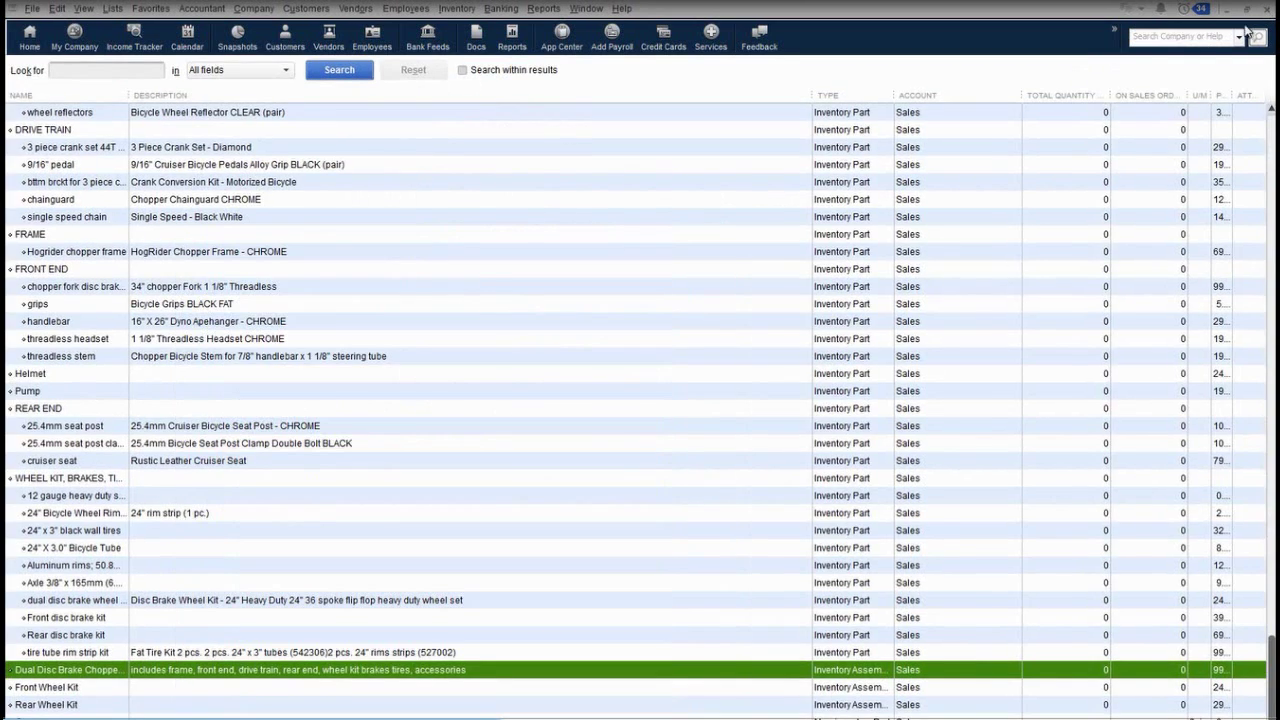
{"action": "left_click", "coordinate": [1266, 9]}
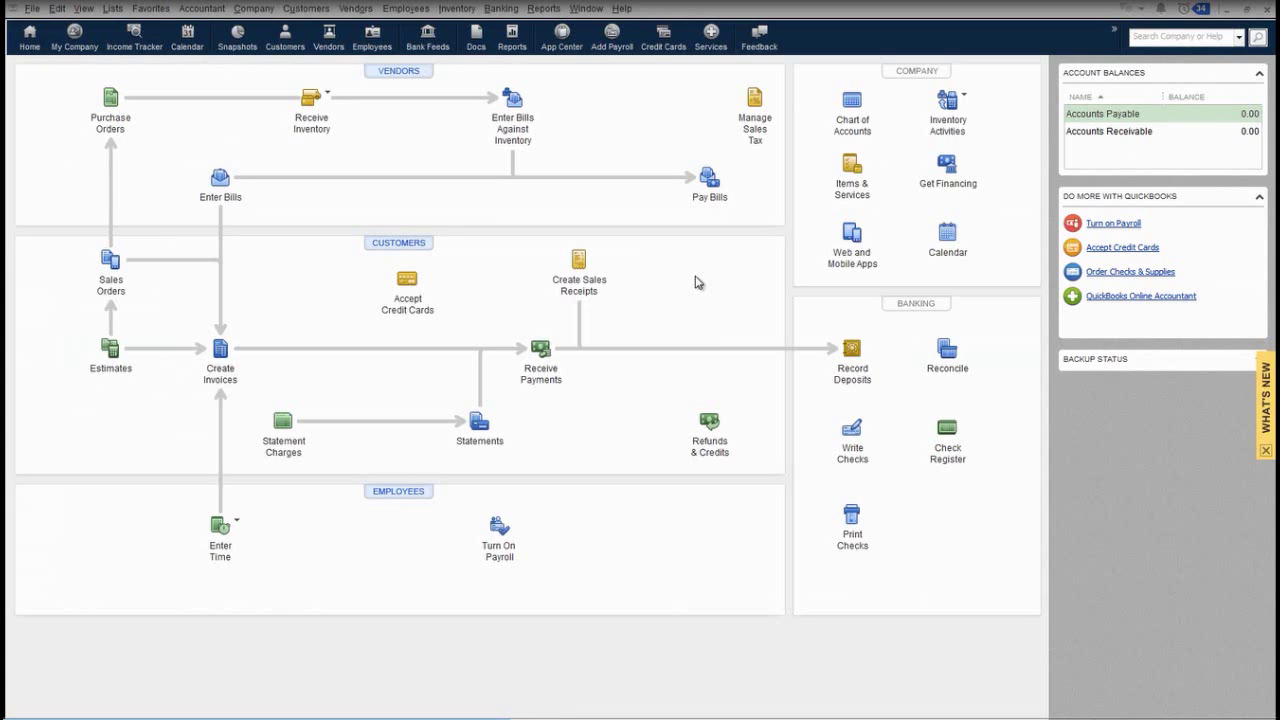
Start a new sales order for Your Customer
{"action": "left_click", "coordinate": [112, 262]}
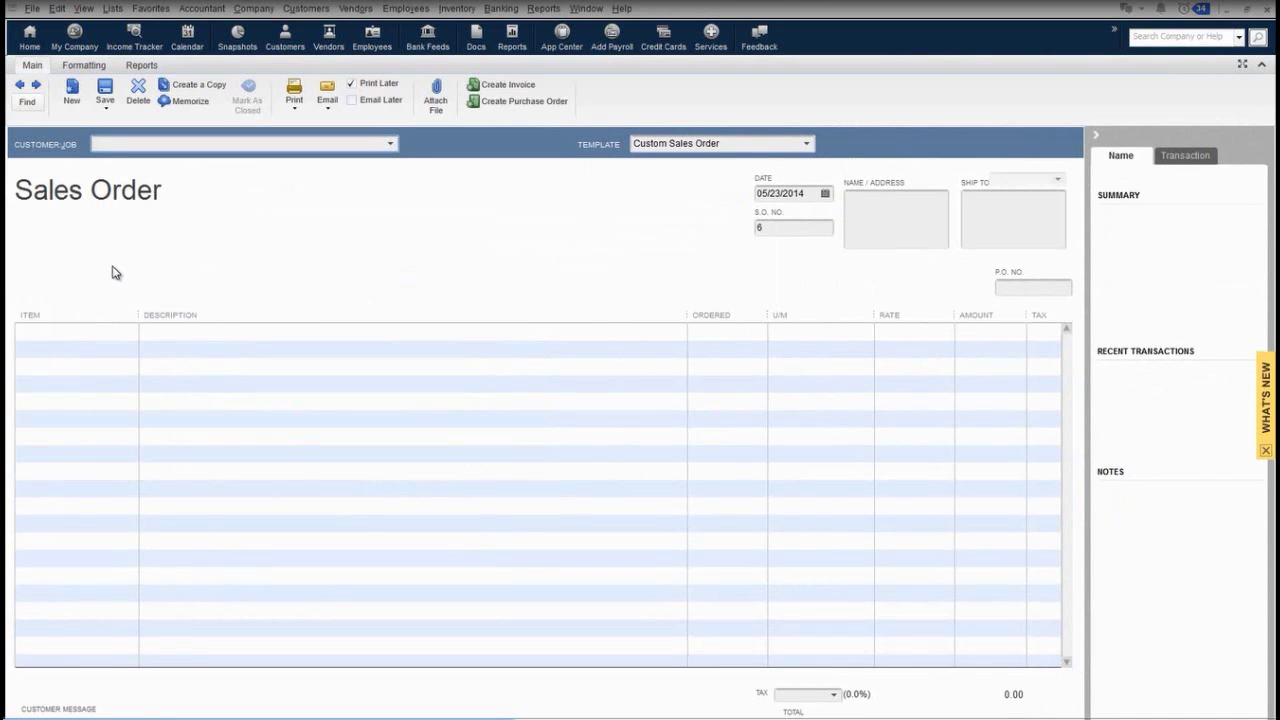
{"action": "left_click", "coordinate": [390, 145]}
{"action": "left_click", "coordinate": [294, 200]}
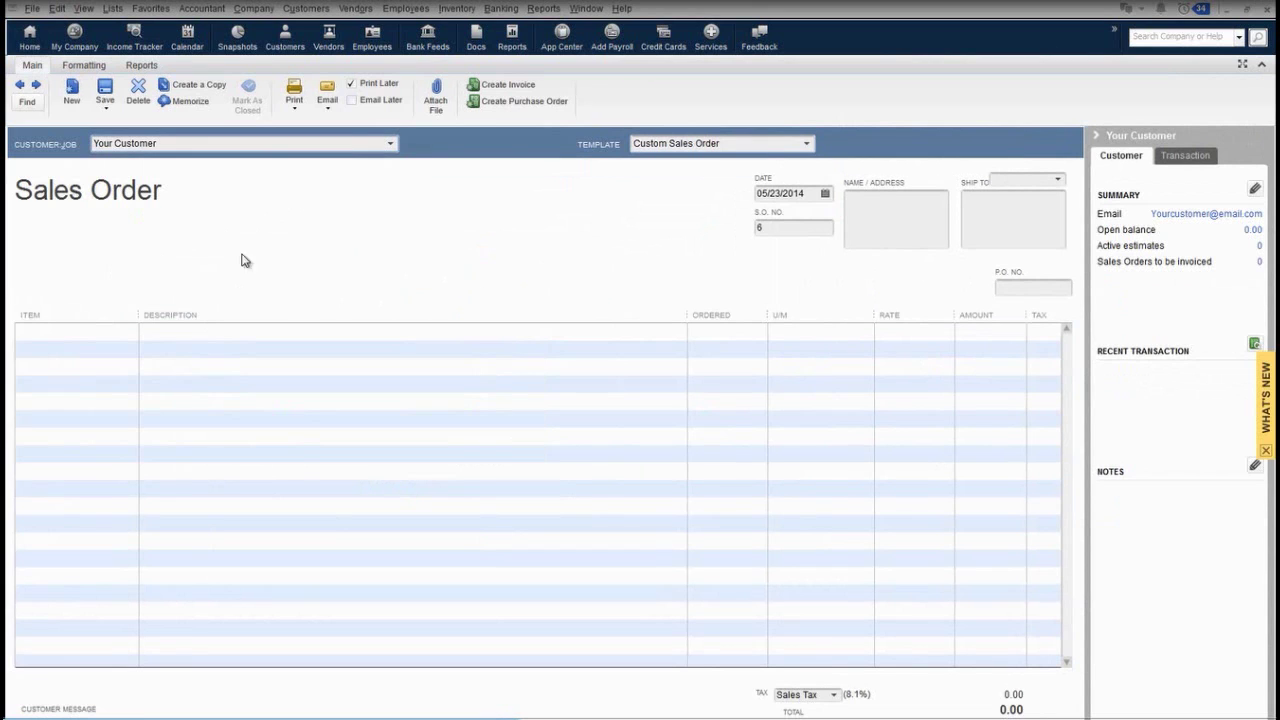
Add the Dual Disc Brake Chopper Bicycle to the sales order with an ordered quantity of 1 and dismiss the stock warning
{"action": "left_click", "coordinate": [123, 338]}
{"action": "left_click", "coordinate": [130, 331]}
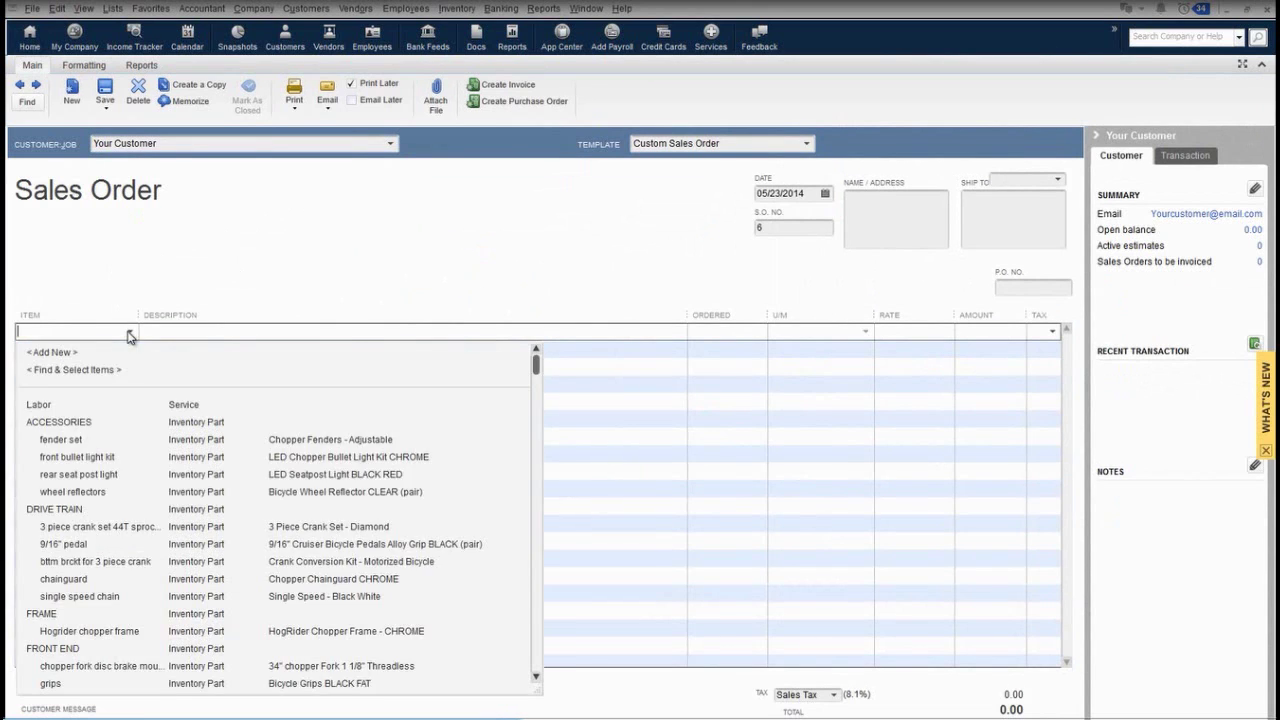
{"action": "scroll", "coordinate": [133, 522], "scroll_direction": "down", "scroll_amount": 10}
{"action": "scroll", "coordinate": [133, 522], "scroll_direction": "down", "scroll_amount": 2}
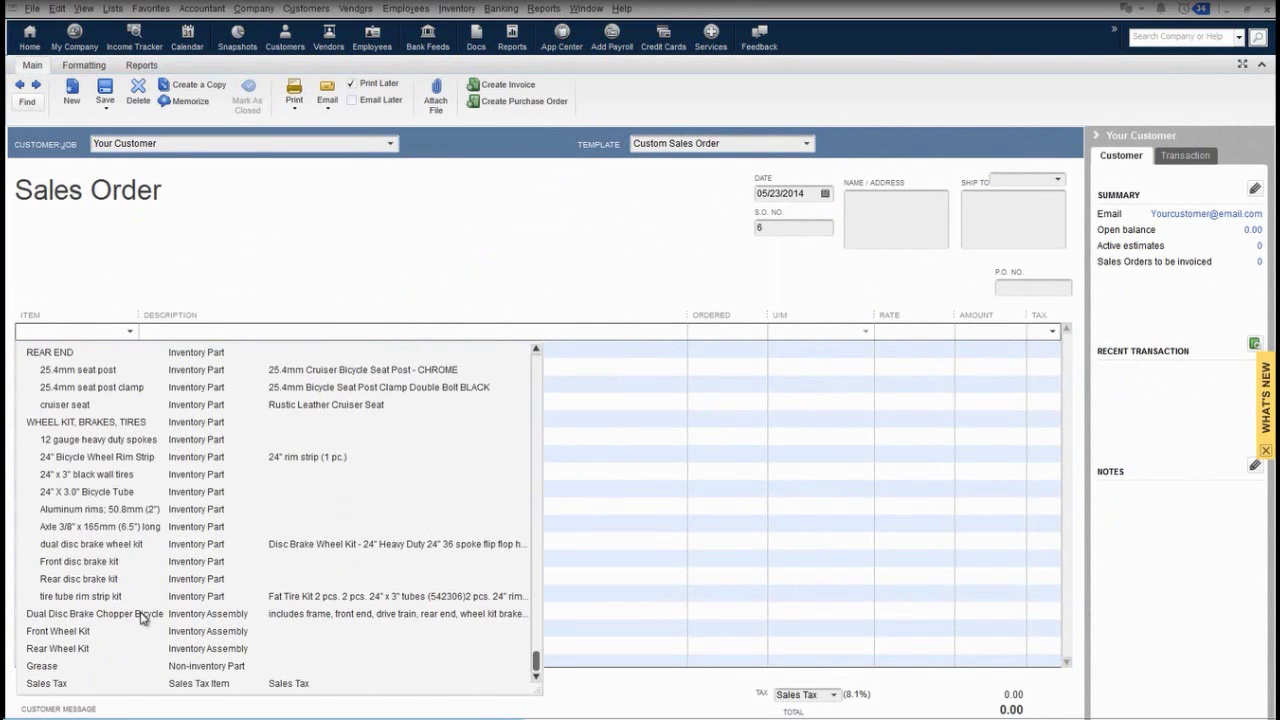
{"action": "left_click", "coordinate": [145, 610]}
{"action": "left_click", "coordinate": [720, 329]}
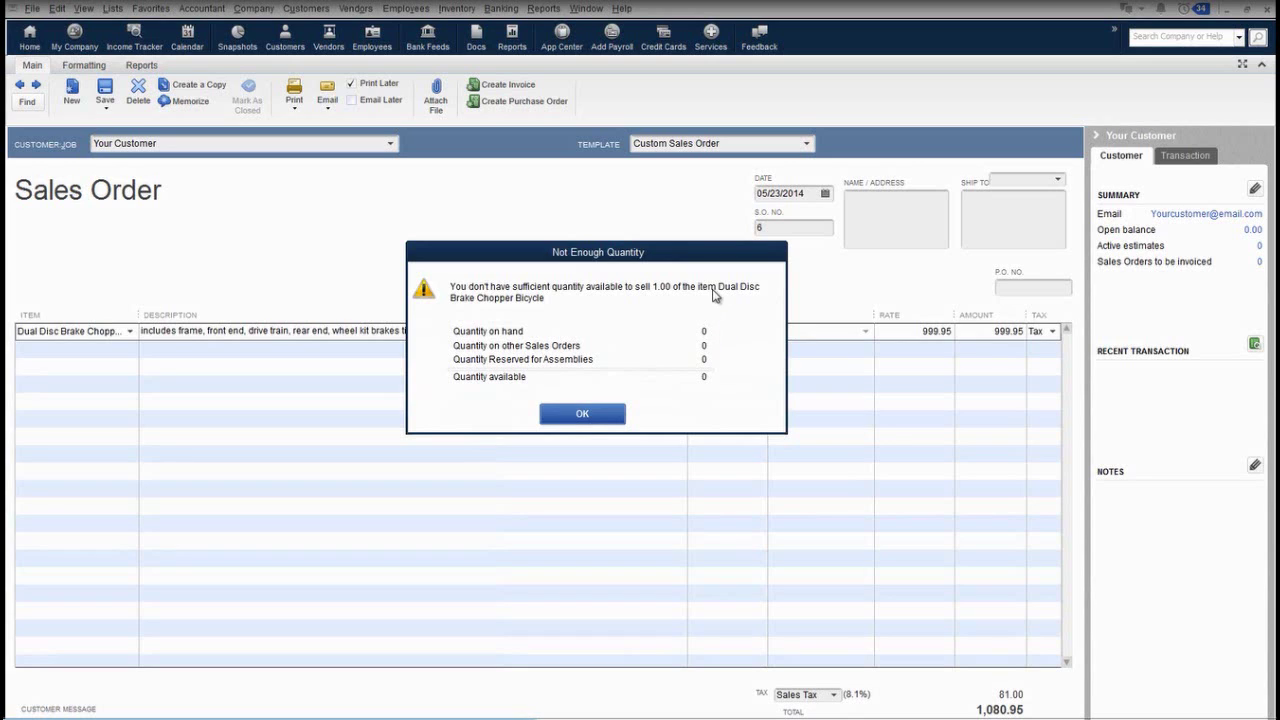
{"action": "left_click", "coordinate": [615, 414]}
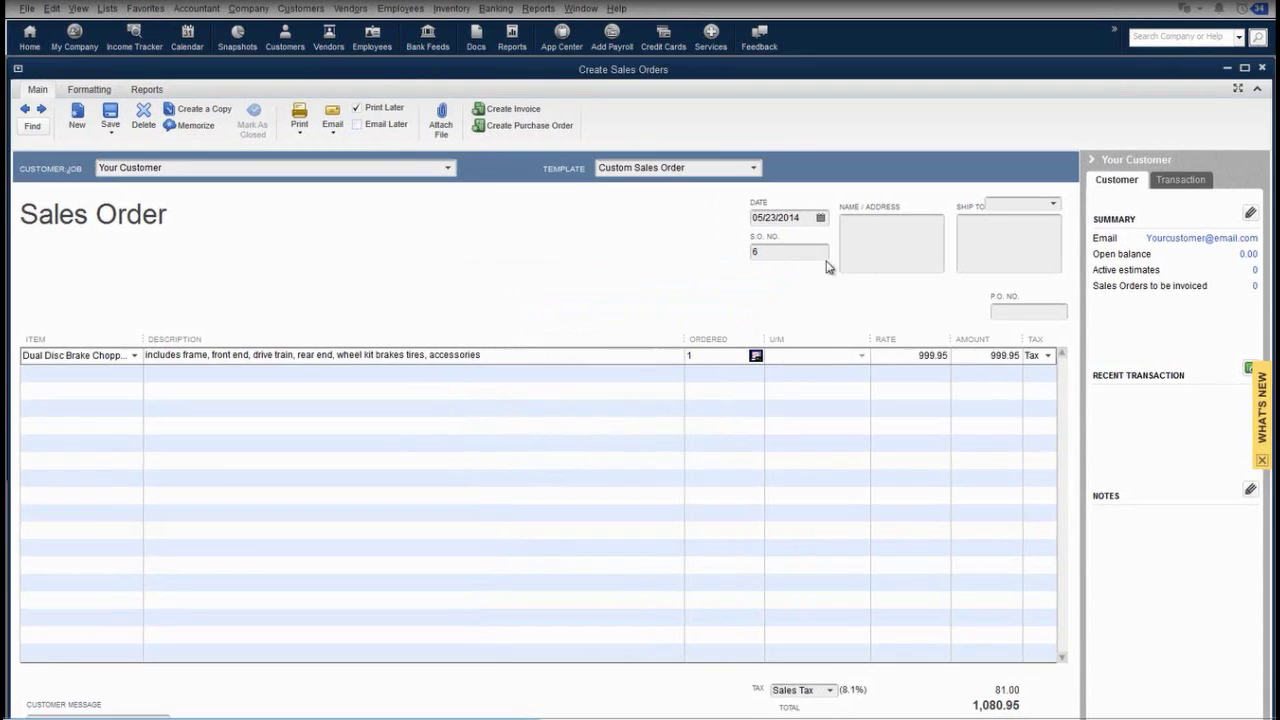
Check the current availability of the Dual Disc Brake Chopper Bicycle from the sales order line, then close the availability details
{"action": "left_click", "coordinate": [756, 356]}
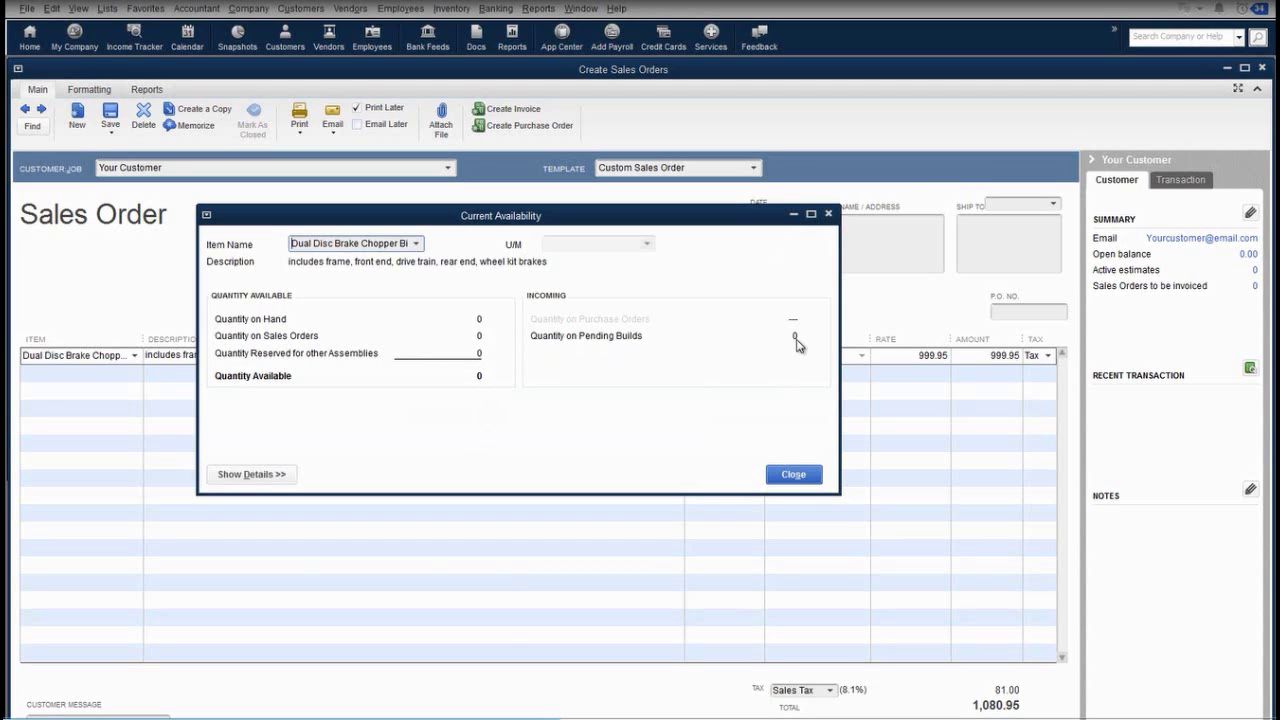
{"action": "left_click", "coordinate": [808, 475]}
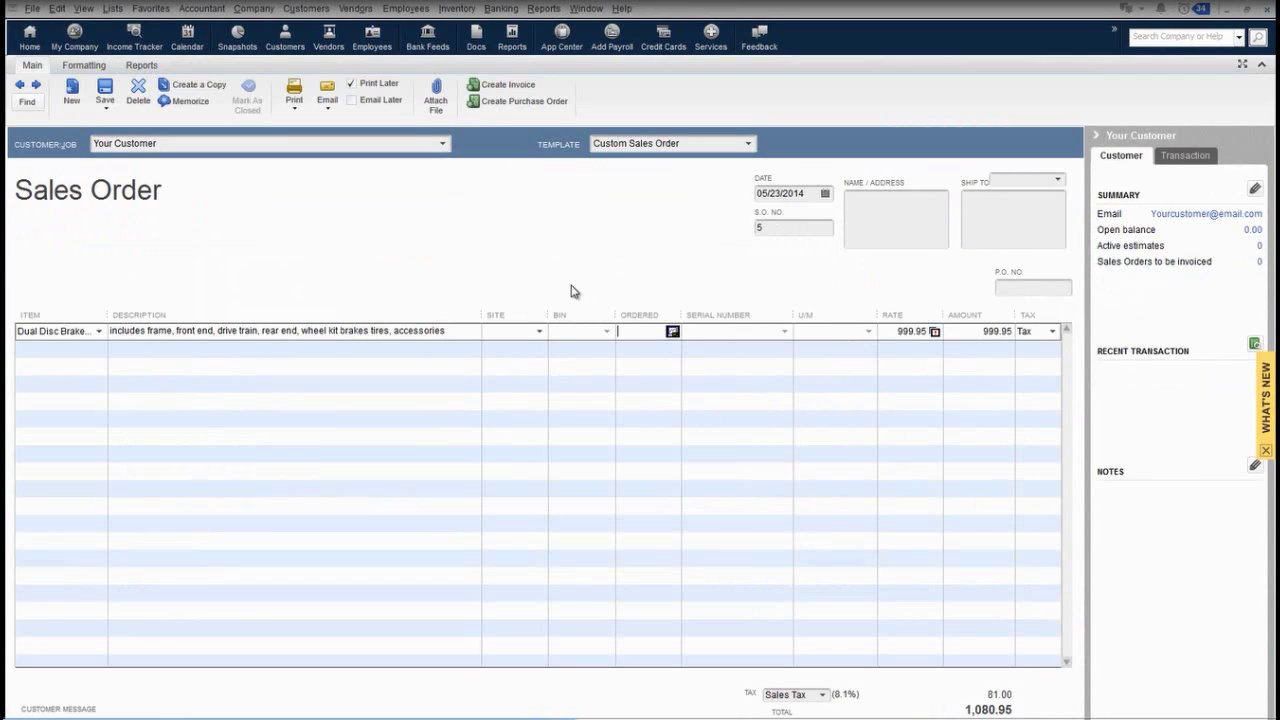
Set the bicycle line's inventory site to Warehouse and look through its serial number options without choosing one
{"action": "left_click", "coordinate": [540, 332]}
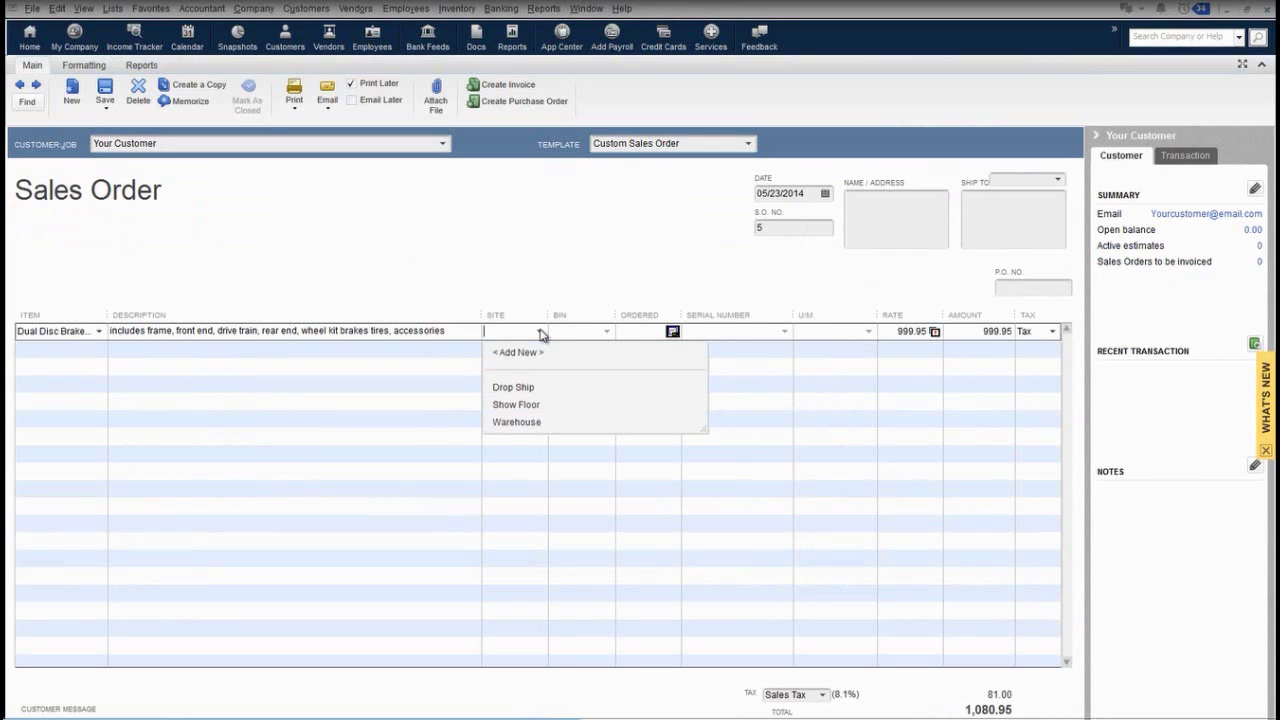
{"action": "left_click", "coordinate": [534, 421]}
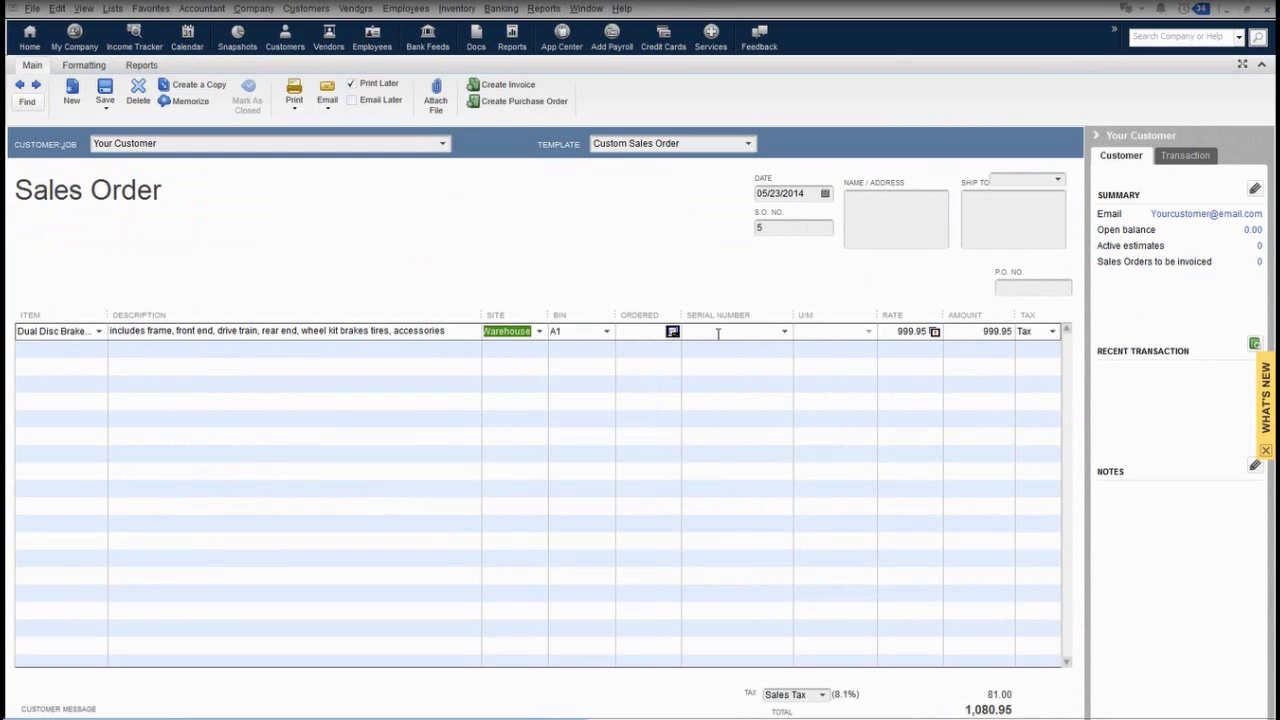
{"action": "left_click", "coordinate": [783, 333]}
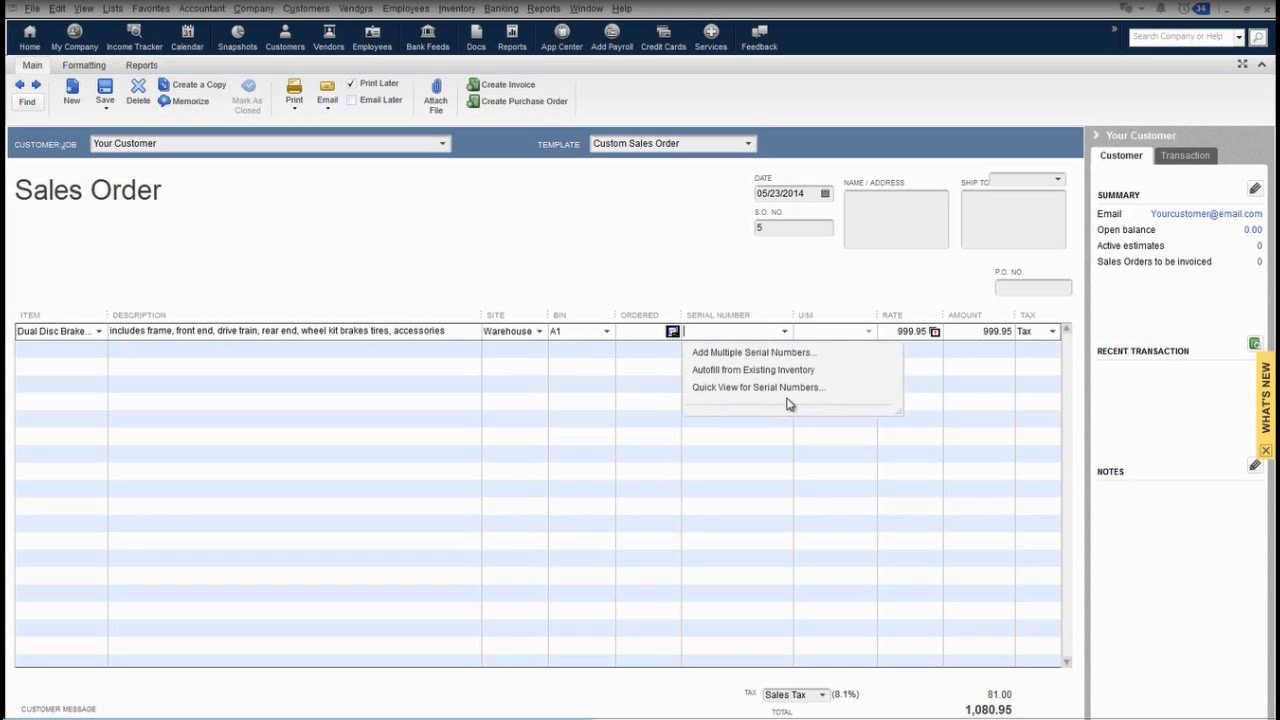
{"action": "left_click", "coordinate": [756, 296]}
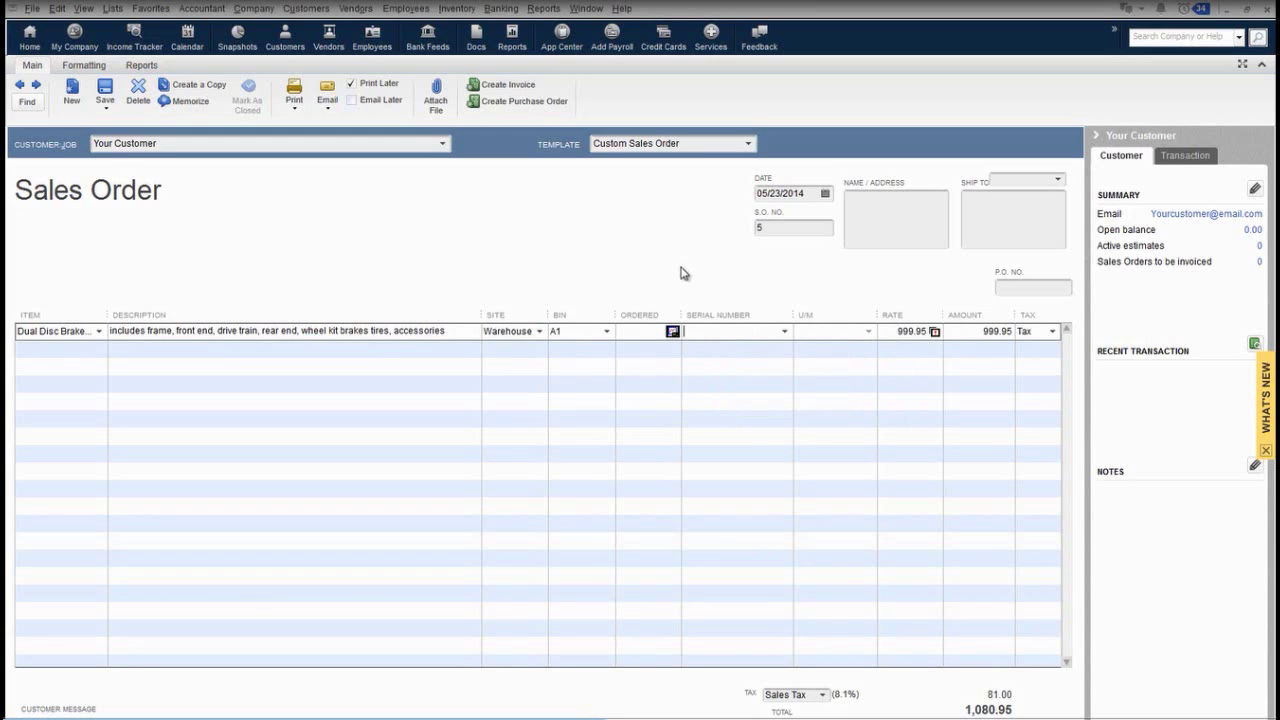
Apply the price level 2 rule (15.0% off base price) to the bicycle's rate, then save and close the sales order
{"action": "left_click", "coordinate": [935, 336]}
{"action": "left_click", "coordinate": [934, 332]}
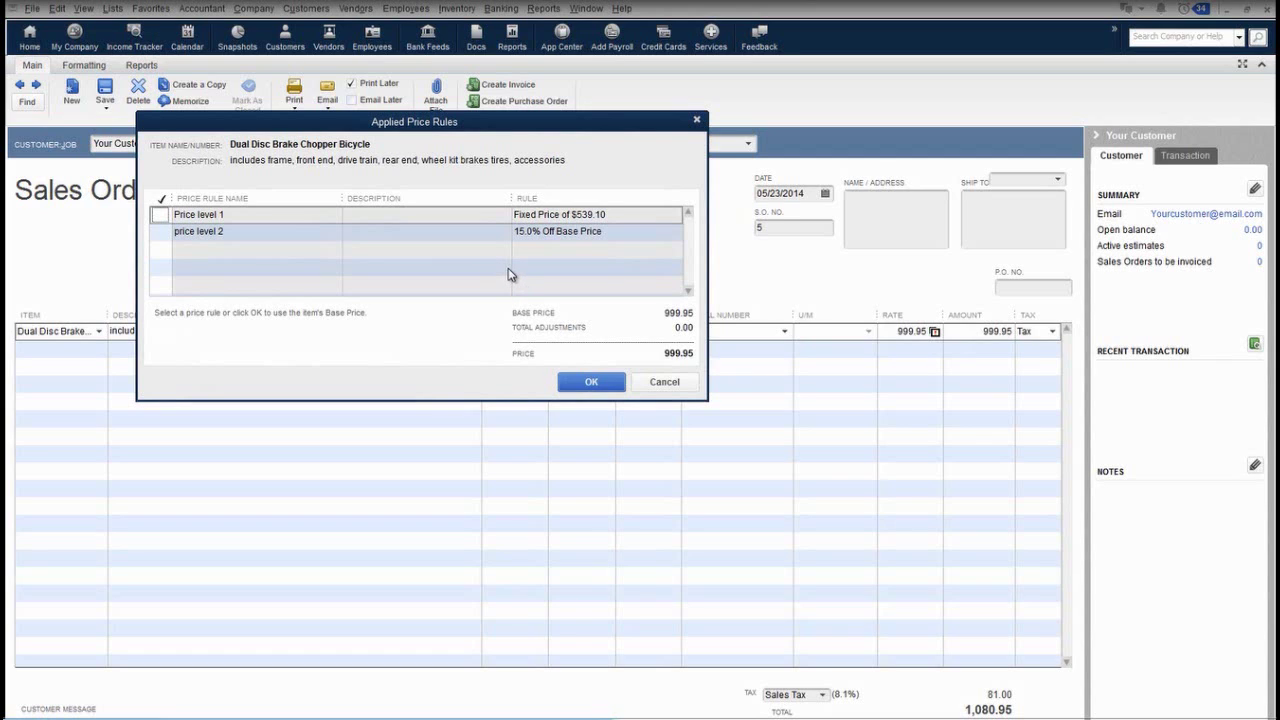
{"action": "left_click", "coordinate": [161, 232]}
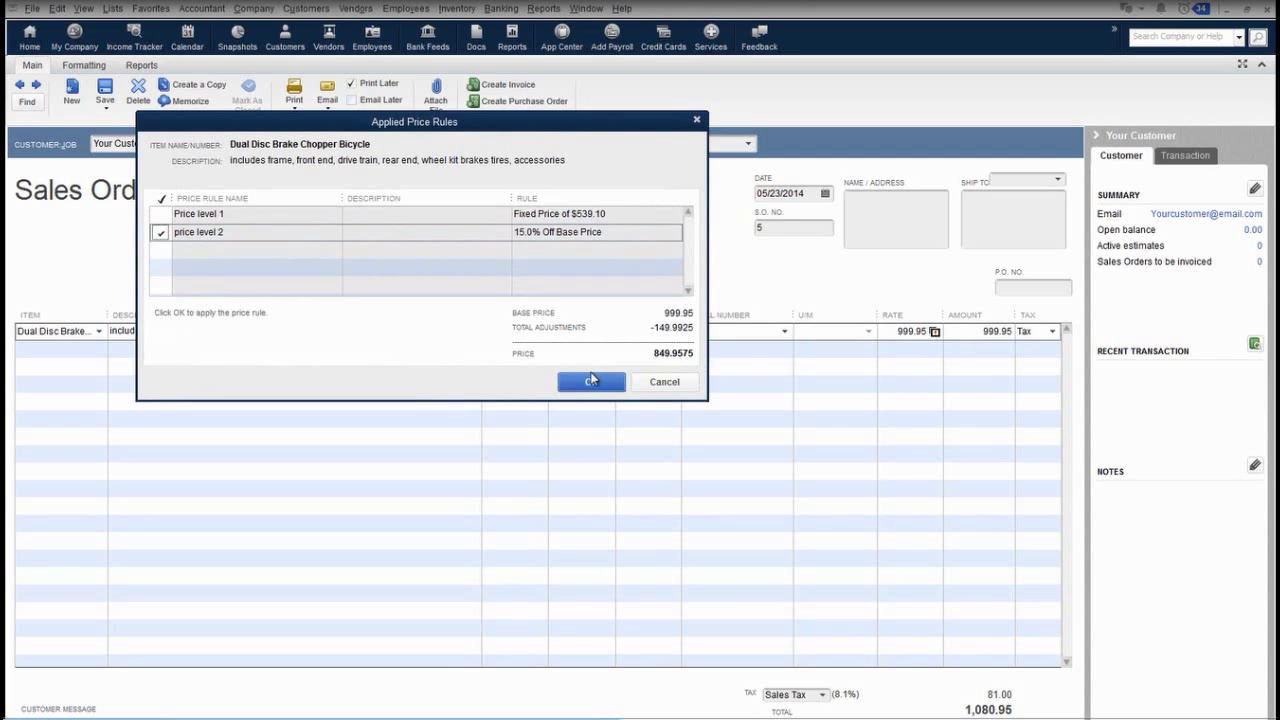
{"action": "left_click", "coordinate": [605, 385]}
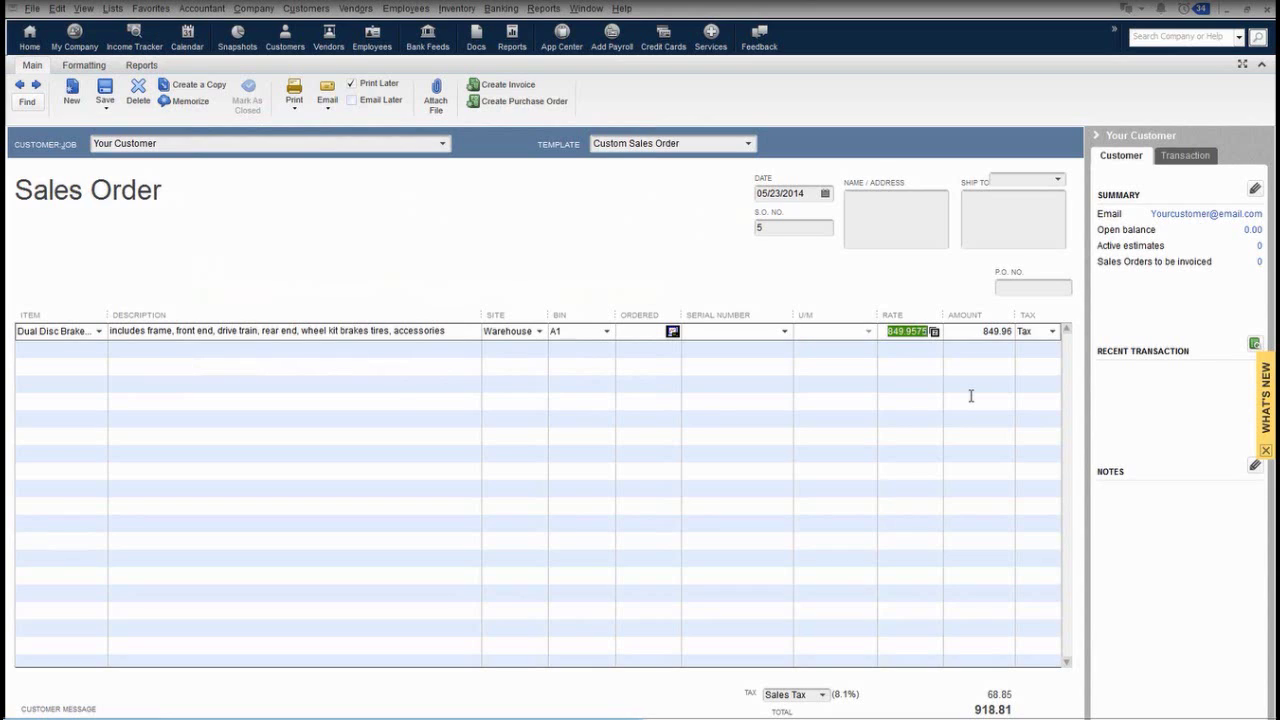
{"action": "left_click", "coordinate": [1150, 718]}
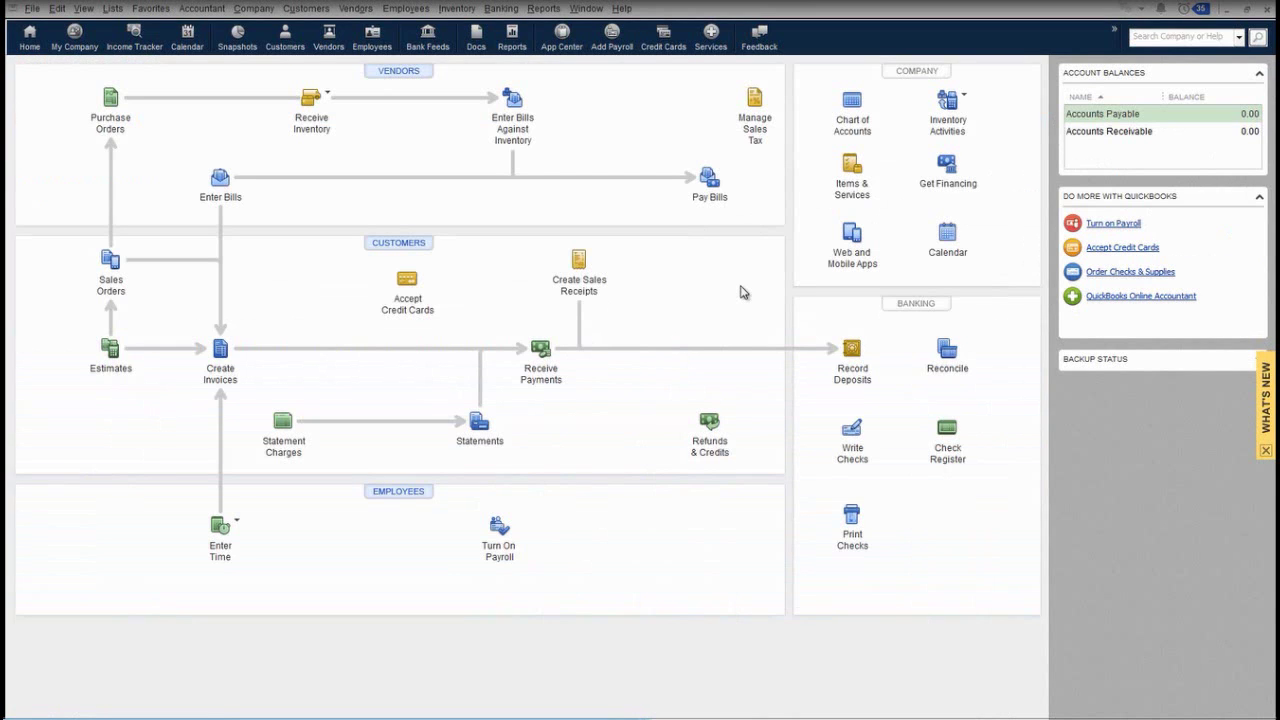
Review the Inventory Stock Status by Item report down through the wheel kit, brakes and tires section, then close it
{"action": "left_click", "coordinate": [543, 10]}
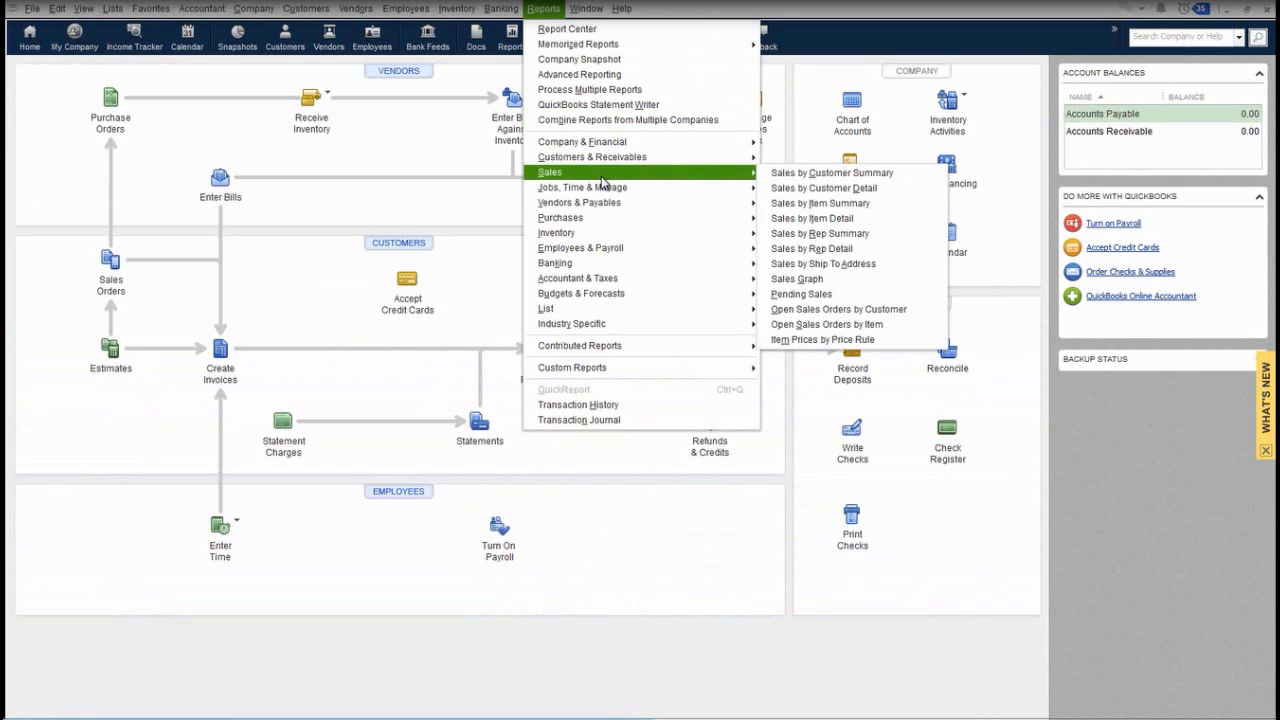
{"action": "mouse_move", "coordinate": [638, 233]}
{"action": "left_click", "coordinate": [830, 263]}
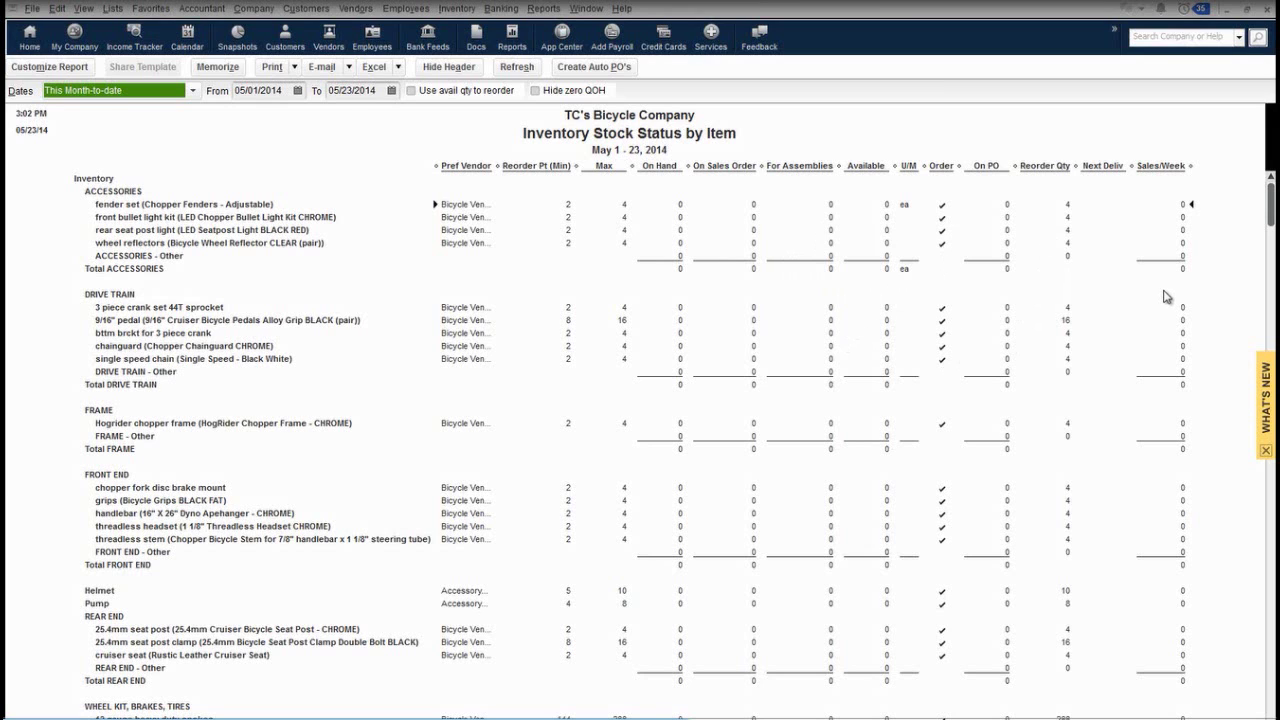
{"action": "scroll", "coordinate": [1165, 296], "scroll_direction": "down", "scroll_amount": 4}
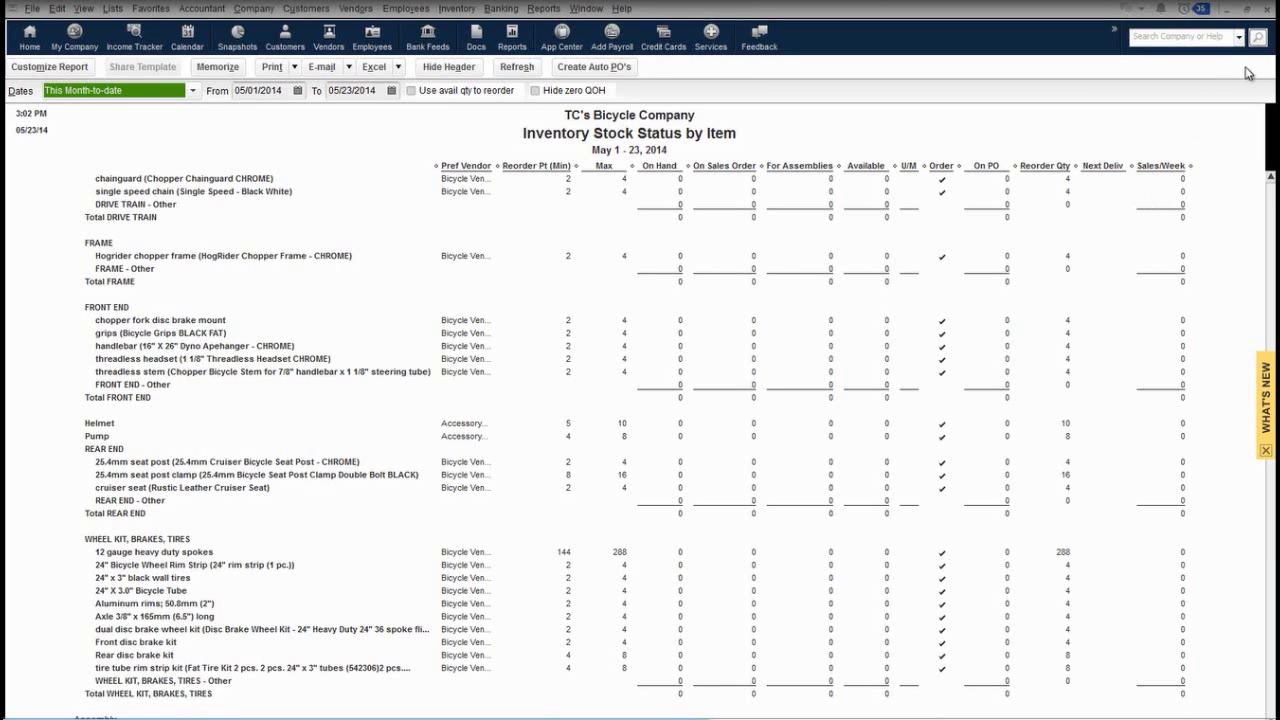
{"action": "left_click", "coordinate": [1268, 14]}
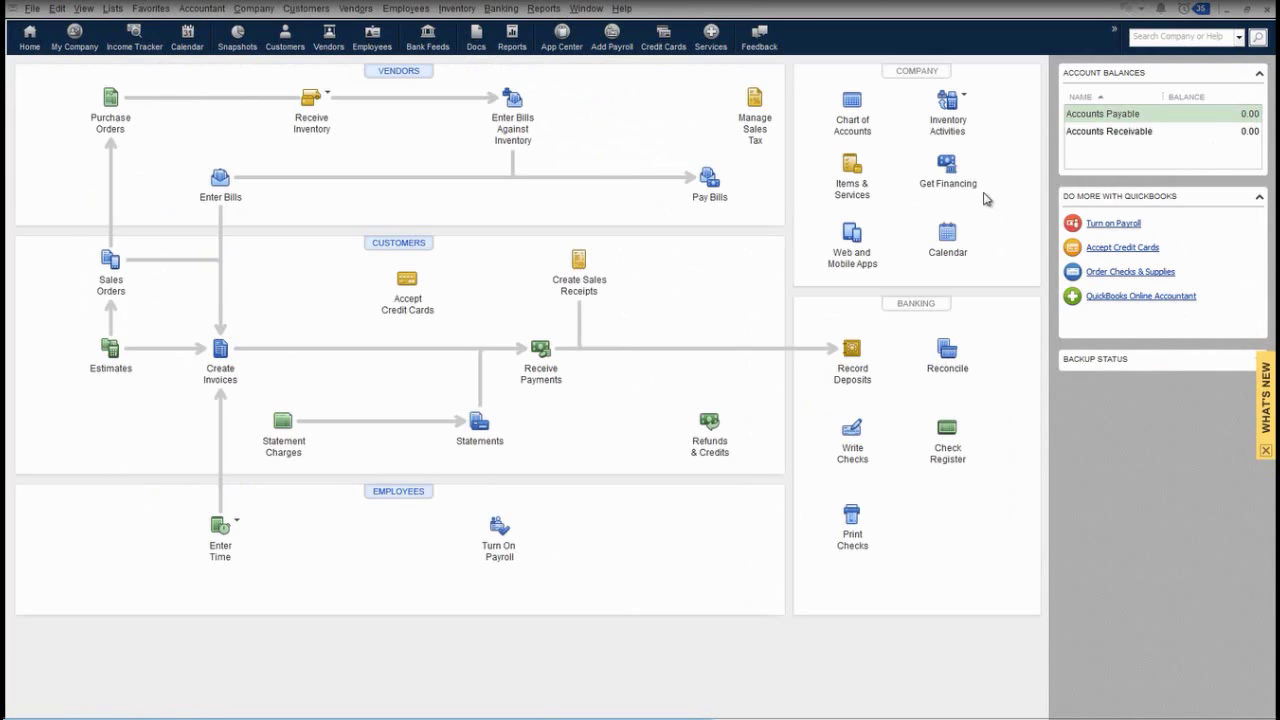
Create a pending build of 1 Dual Disc Brake Chopper Bicycle assembly, then save and close it
{"action": "left_click", "coordinate": [965, 99]}
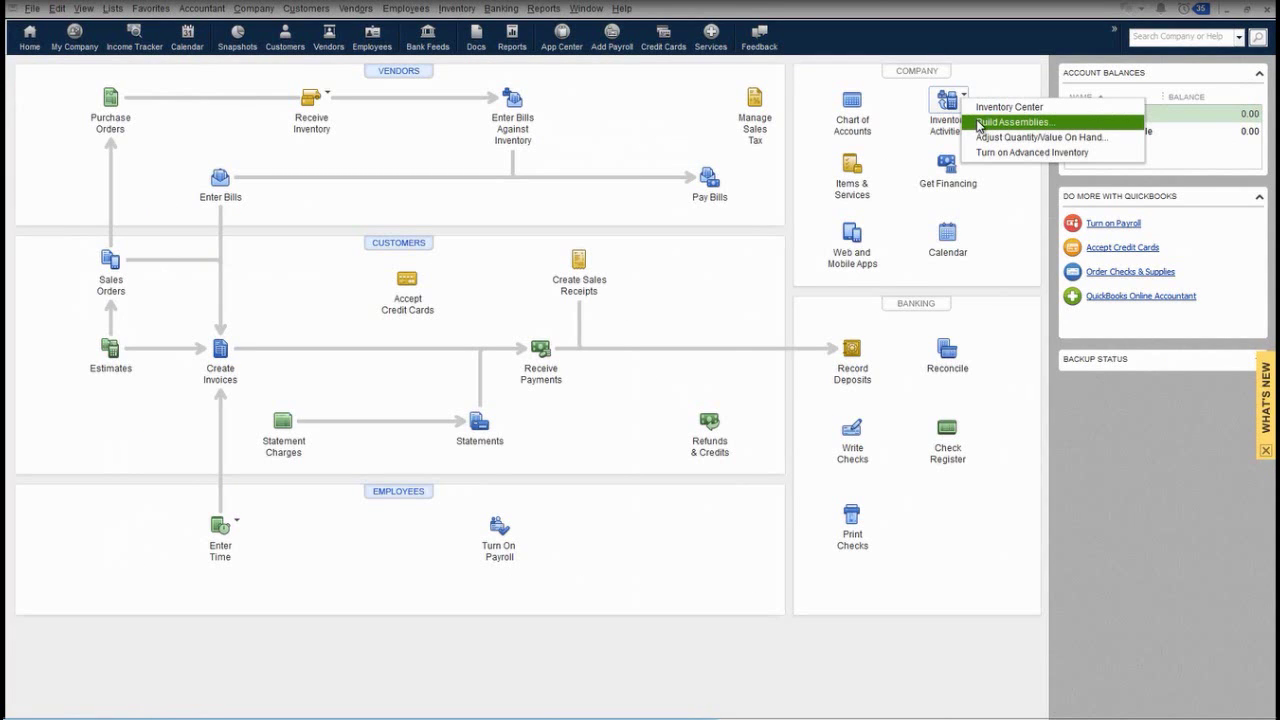
{"action": "left_click", "coordinate": [1013, 122]}
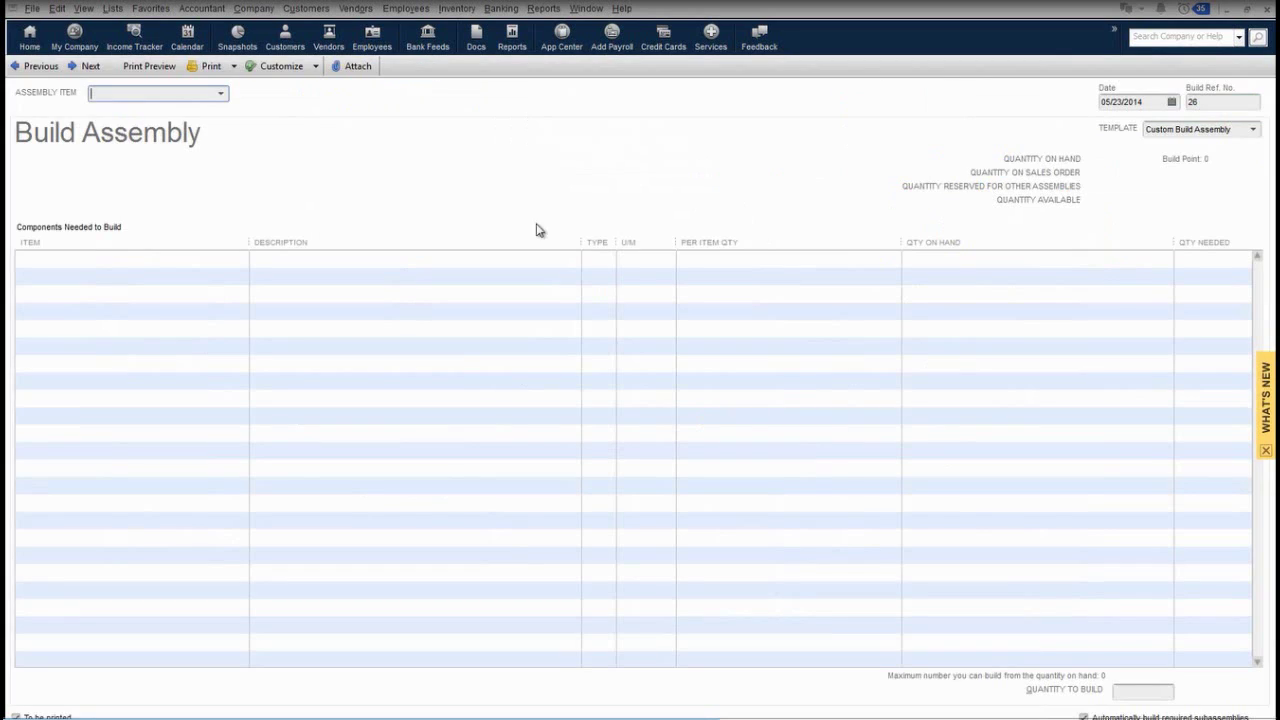
{"action": "left_click", "coordinate": [220, 93]}
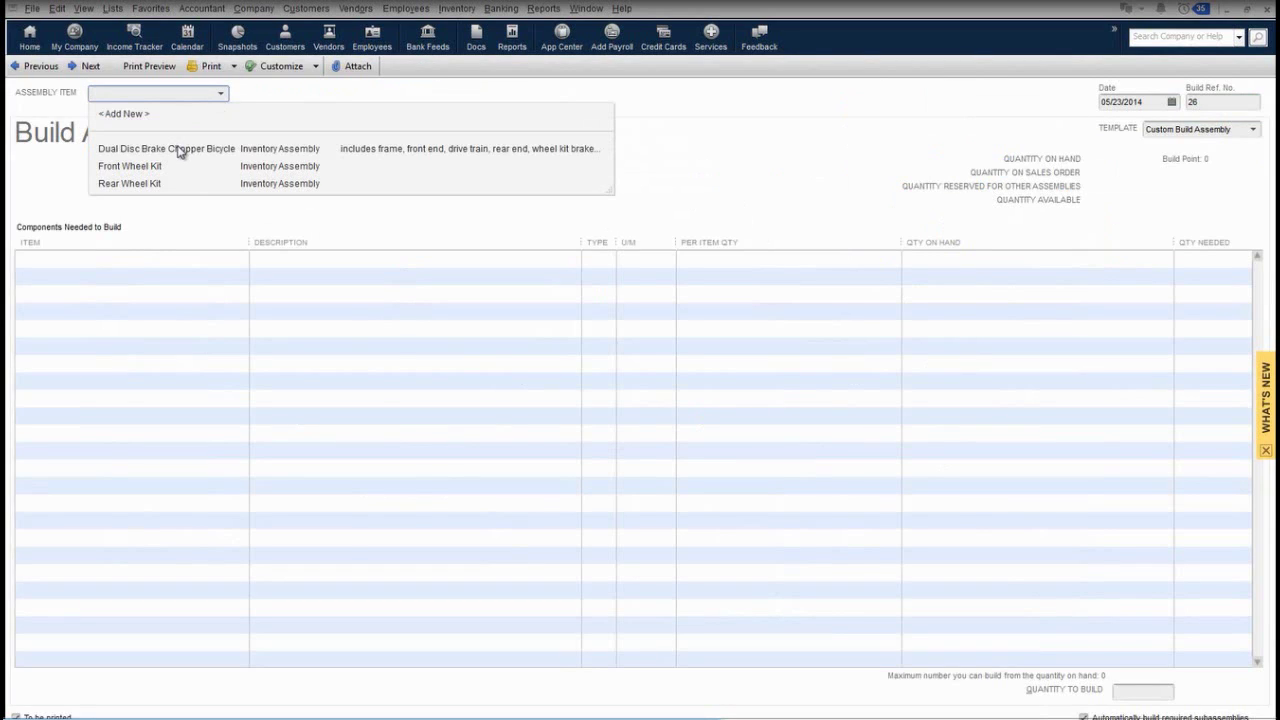
{"action": "left_click", "coordinate": [180, 149]}
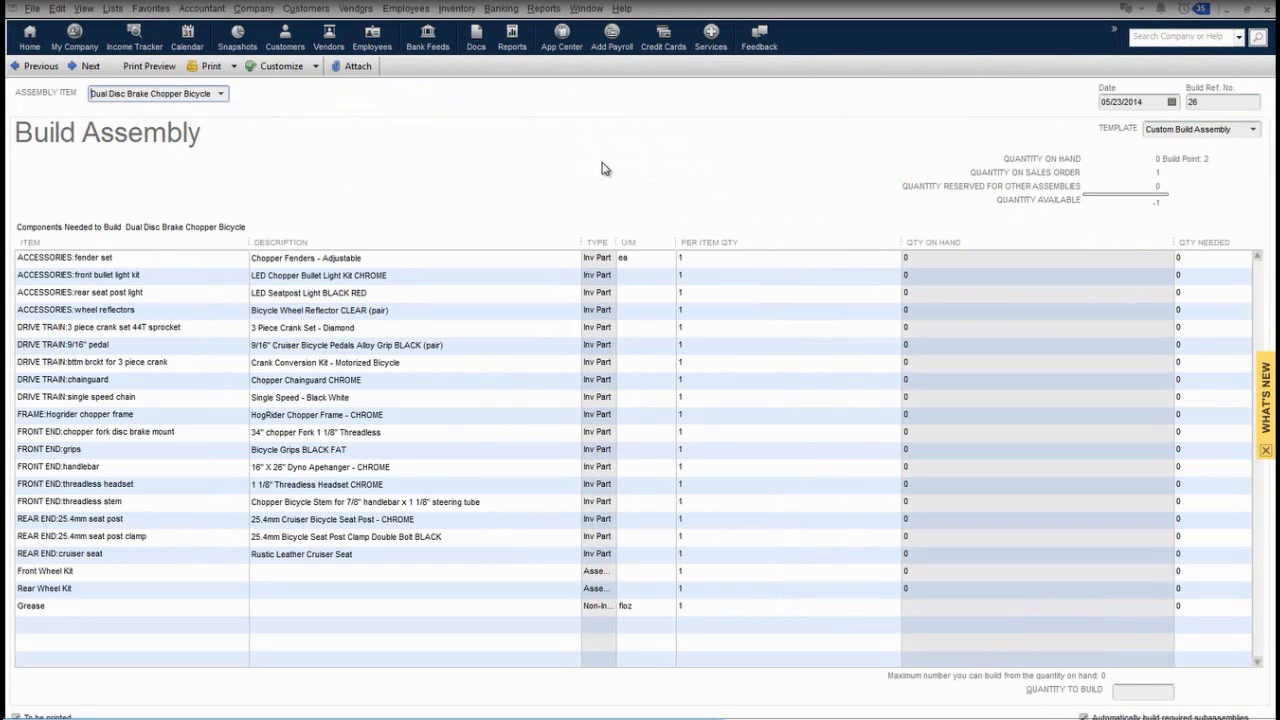
{"action": "left_click", "coordinate": [1132, 690]}
{"action": "key", "text": "Tab"}
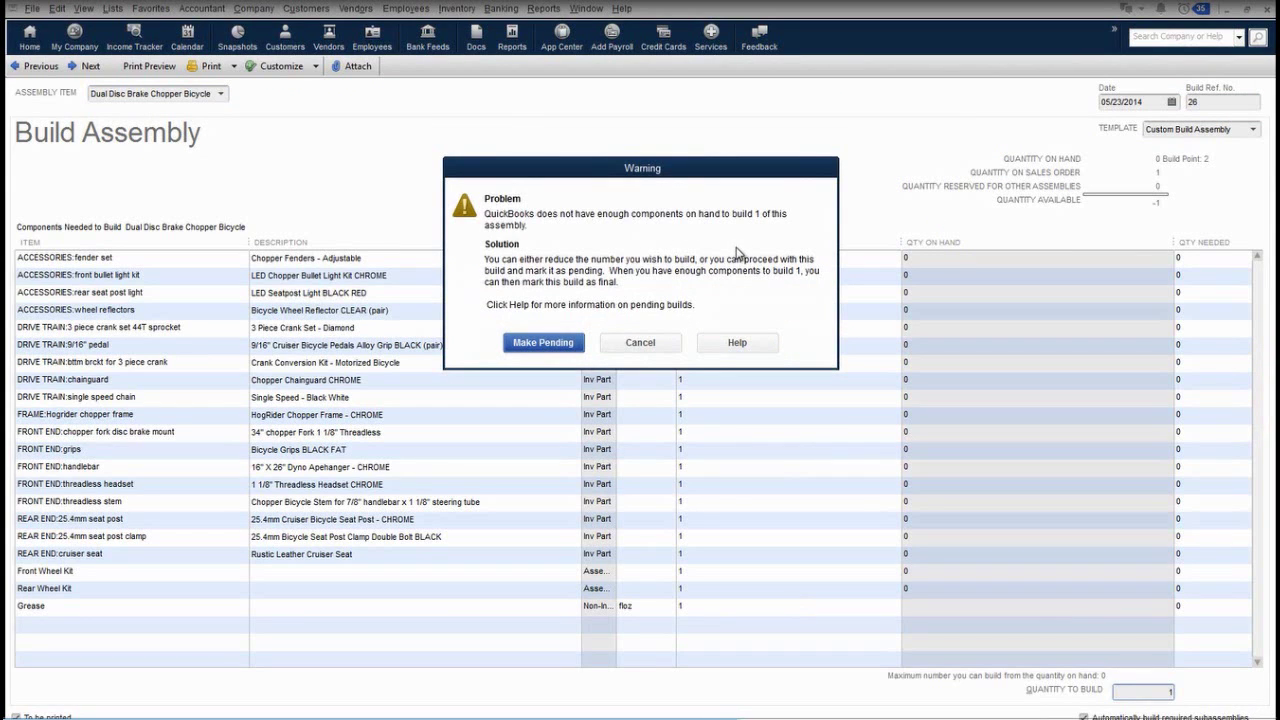
{"action": "left_click", "coordinate": [543, 344]}
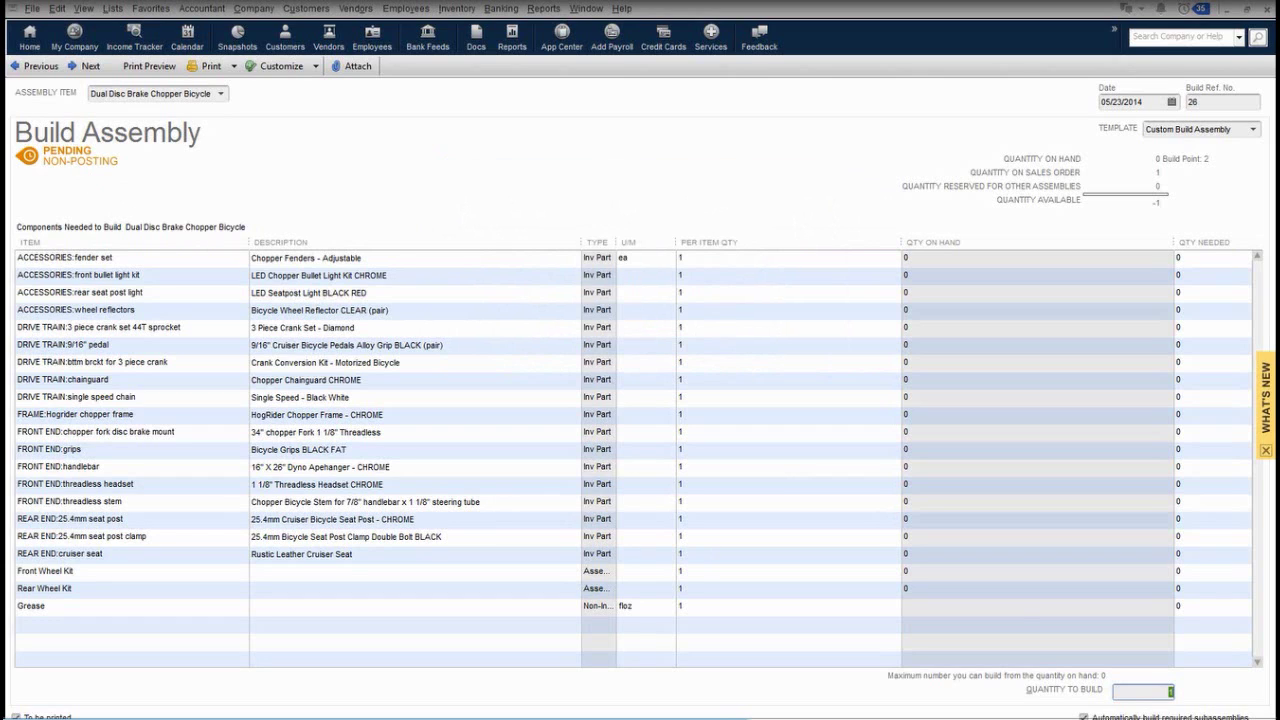
{"action": "key", "text": "alt+a"}
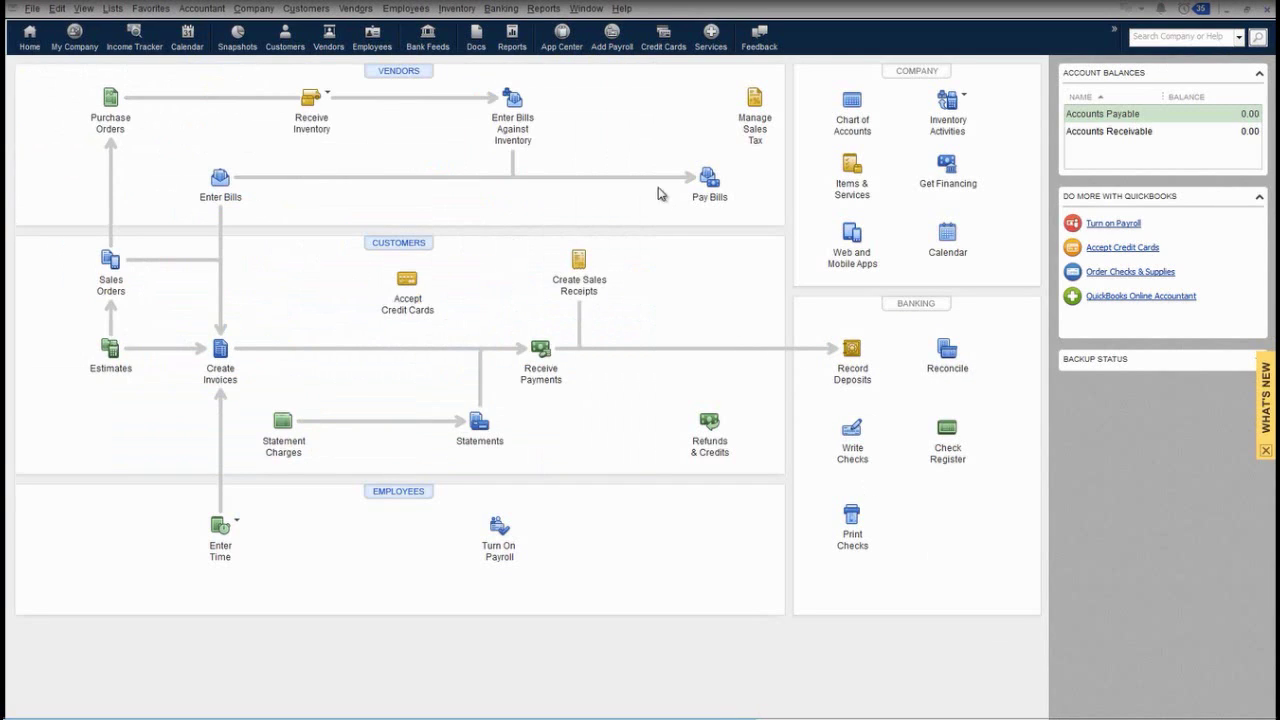
Reopen the Inventory Stock Status by Item report, review the component quantities, and base reorder quantities on the available quantity
{"action": "left_click", "coordinate": [543, 8]}
{"action": "mouse_move", "coordinate": [700, 232]}
{"action": "left_click", "coordinate": [831, 263]}
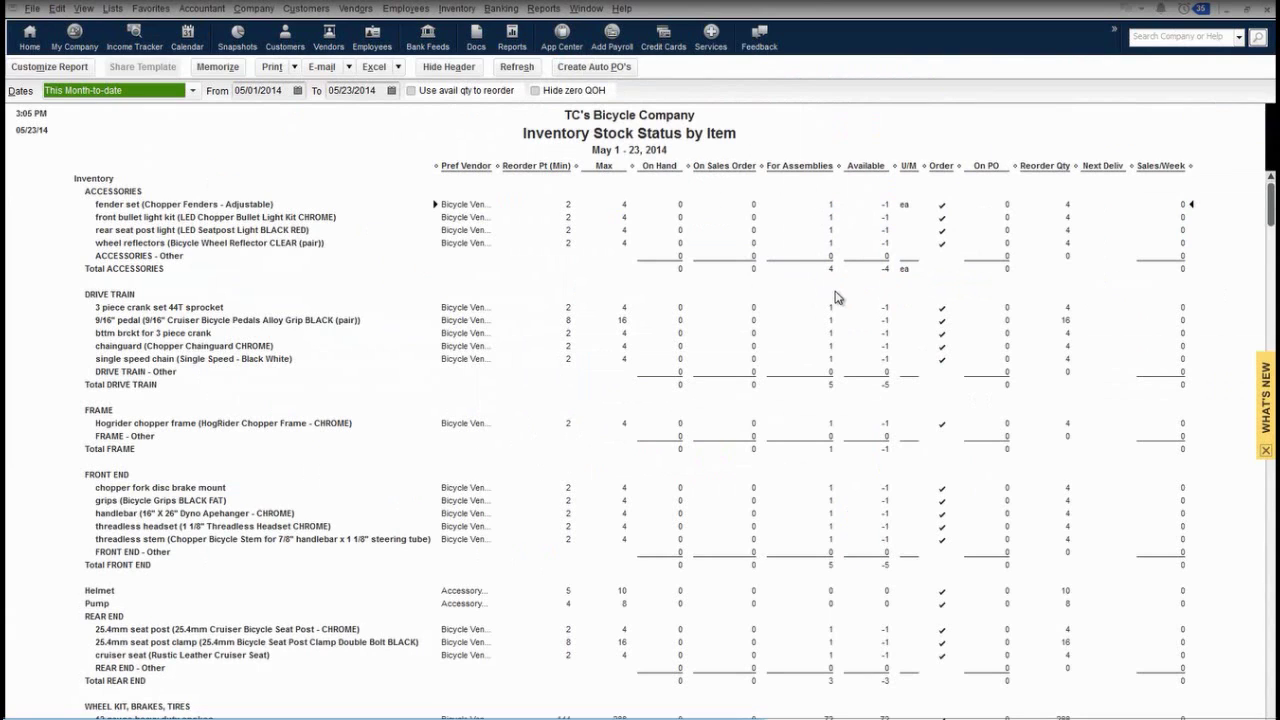
{"action": "scroll", "coordinate": [832, 300], "scroll_direction": "down", "scroll_amount": 1}
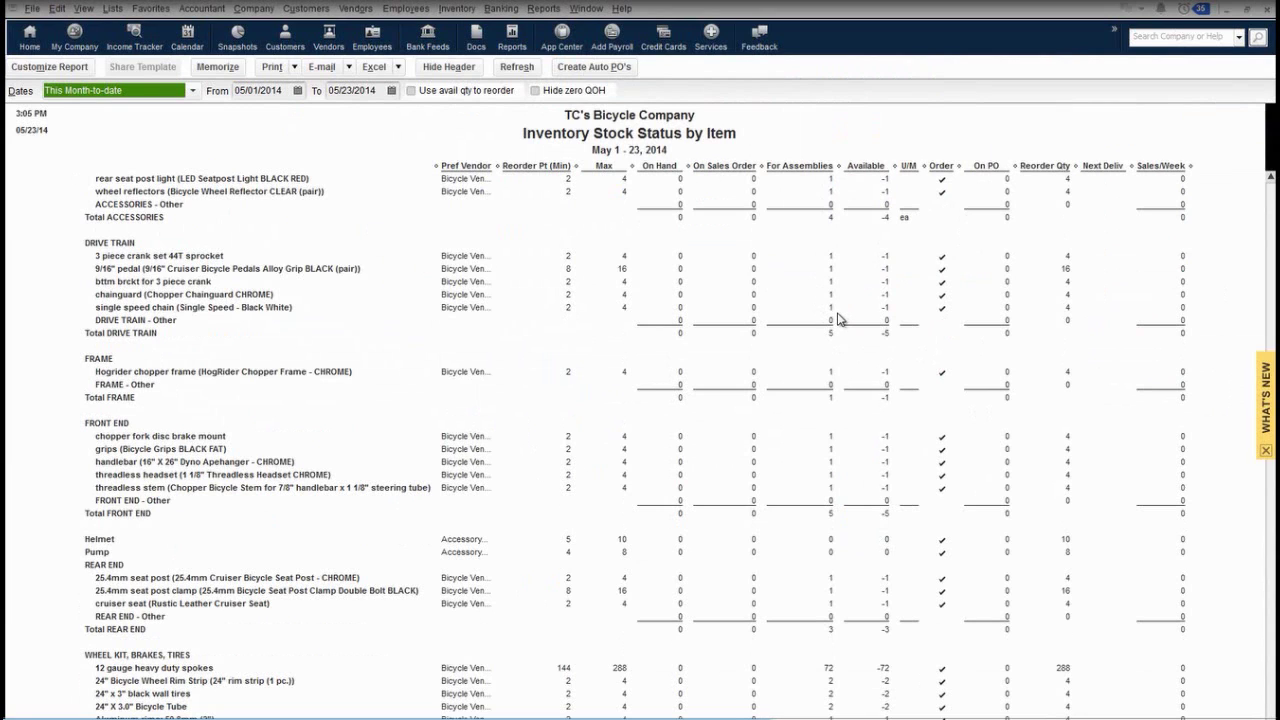
{"action": "scroll", "coordinate": [840, 318], "scroll_direction": "down", "scroll_amount": 3}
{"action": "scroll", "coordinate": [828, 319], "scroll_direction": "up", "scroll_amount": 5}
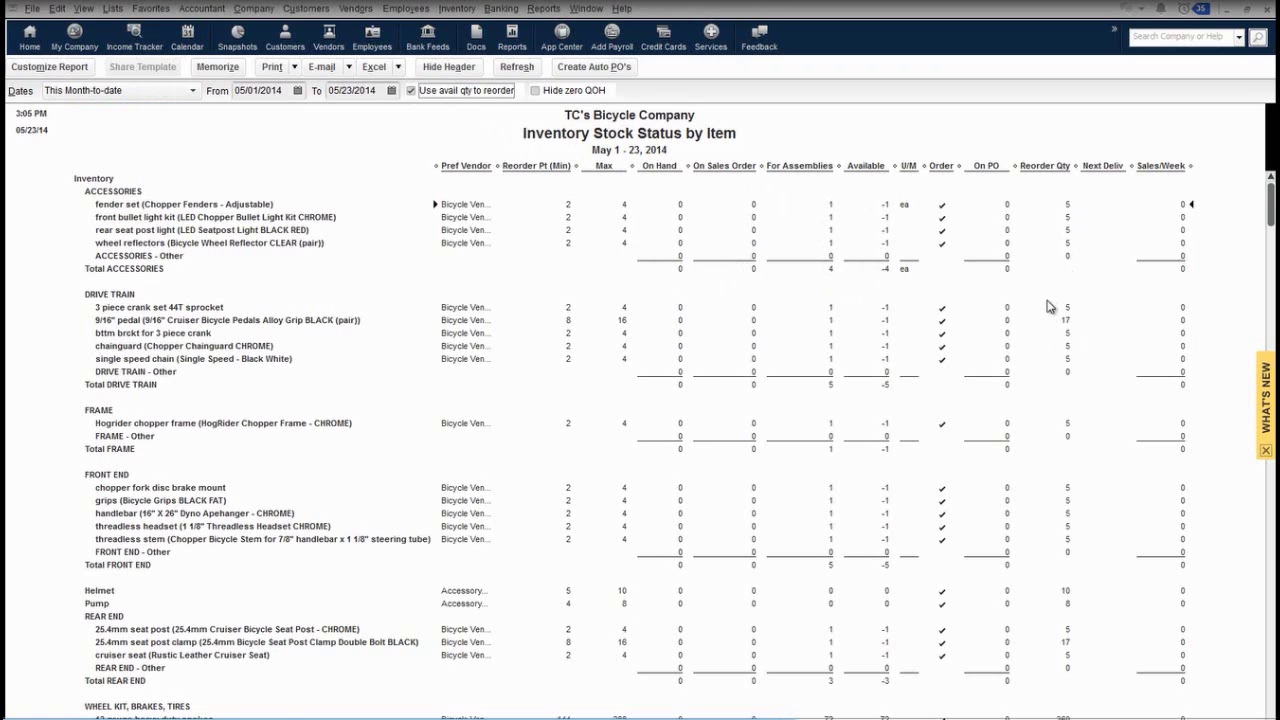
Create automatic purchase orders for all listed reorder items and refresh the stock status report
{"action": "left_click", "coordinate": [610, 70]}
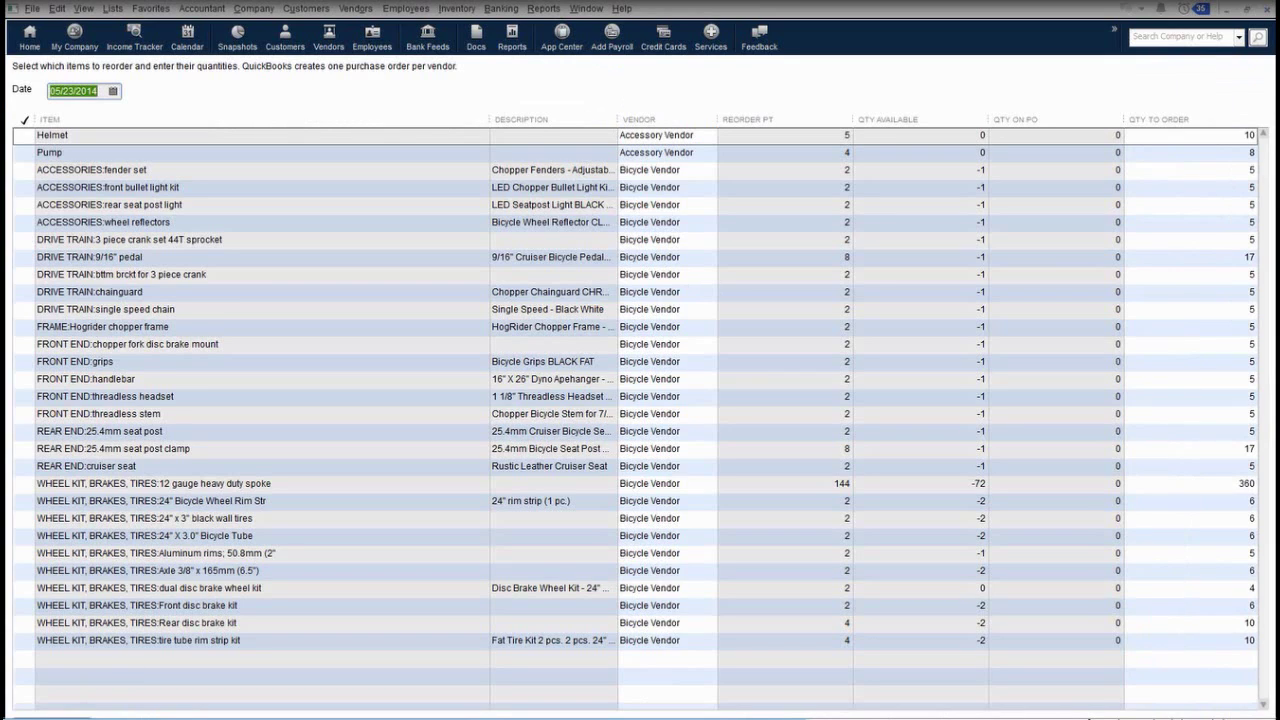
{"action": "left_click", "coordinate": [53, 718]}
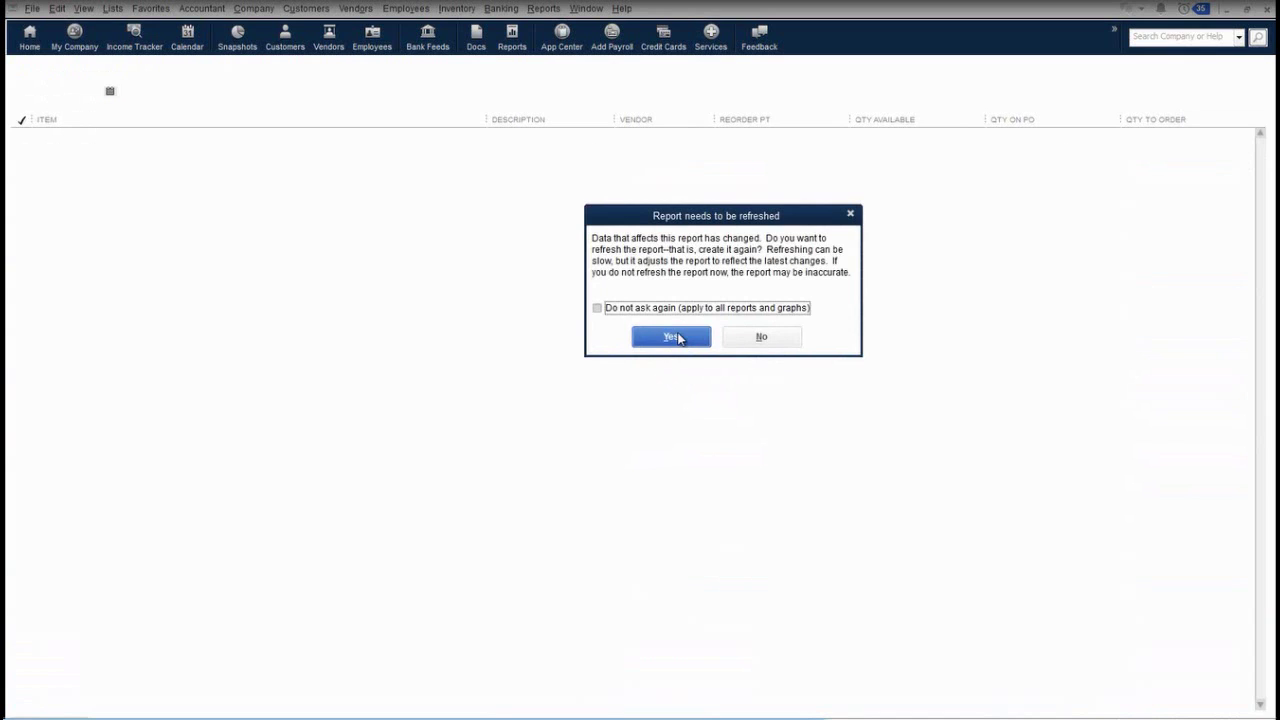
{"action": "left_click", "coordinate": [677, 338]}
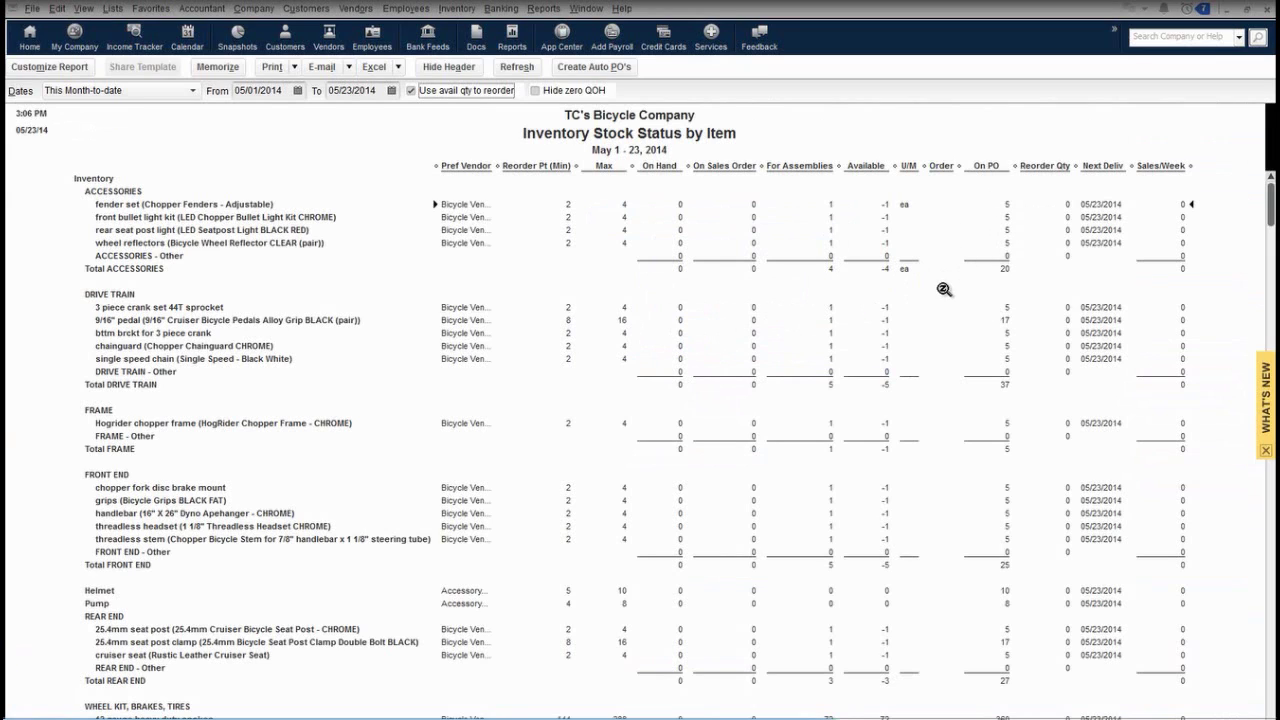
Review the refreshed stock status report and the Bicycle Vendor order in the Open Purchase Orders report, then close both reports
{"action": "scroll", "coordinate": [941, 295], "scroll_direction": "down", "scroll_amount": 4}
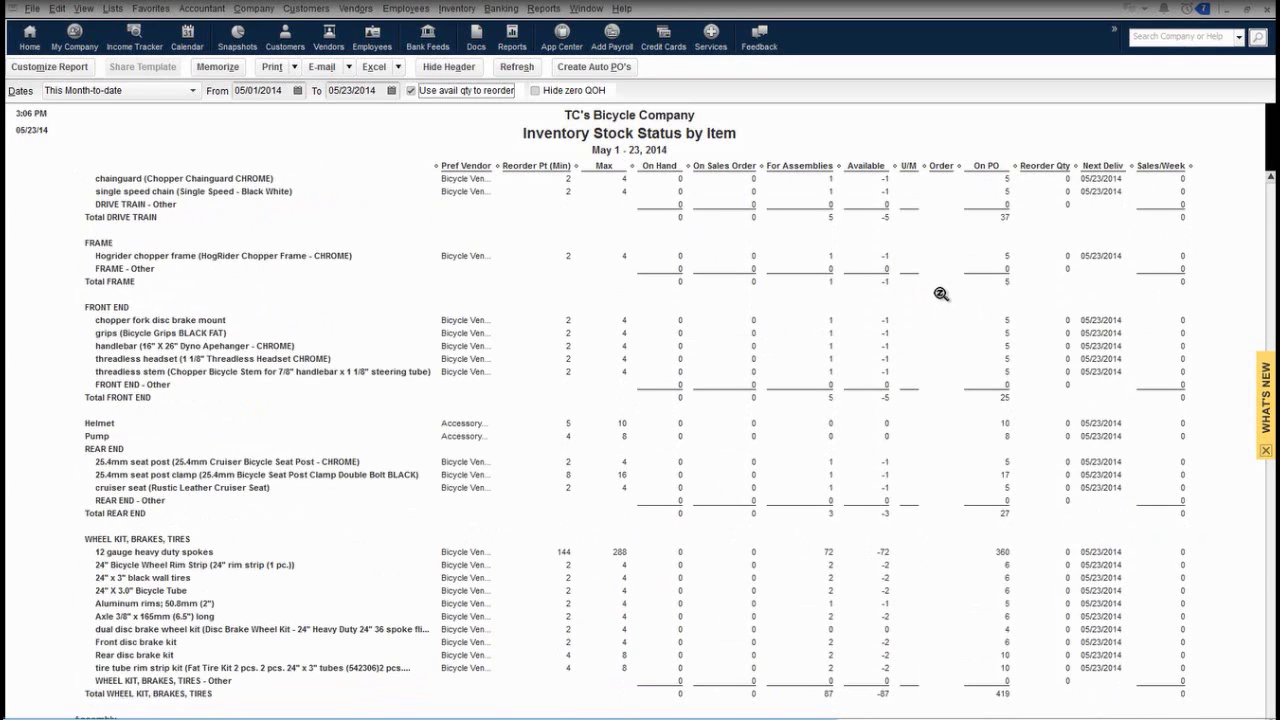
{"action": "left_click", "coordinate": [1267, 10]}
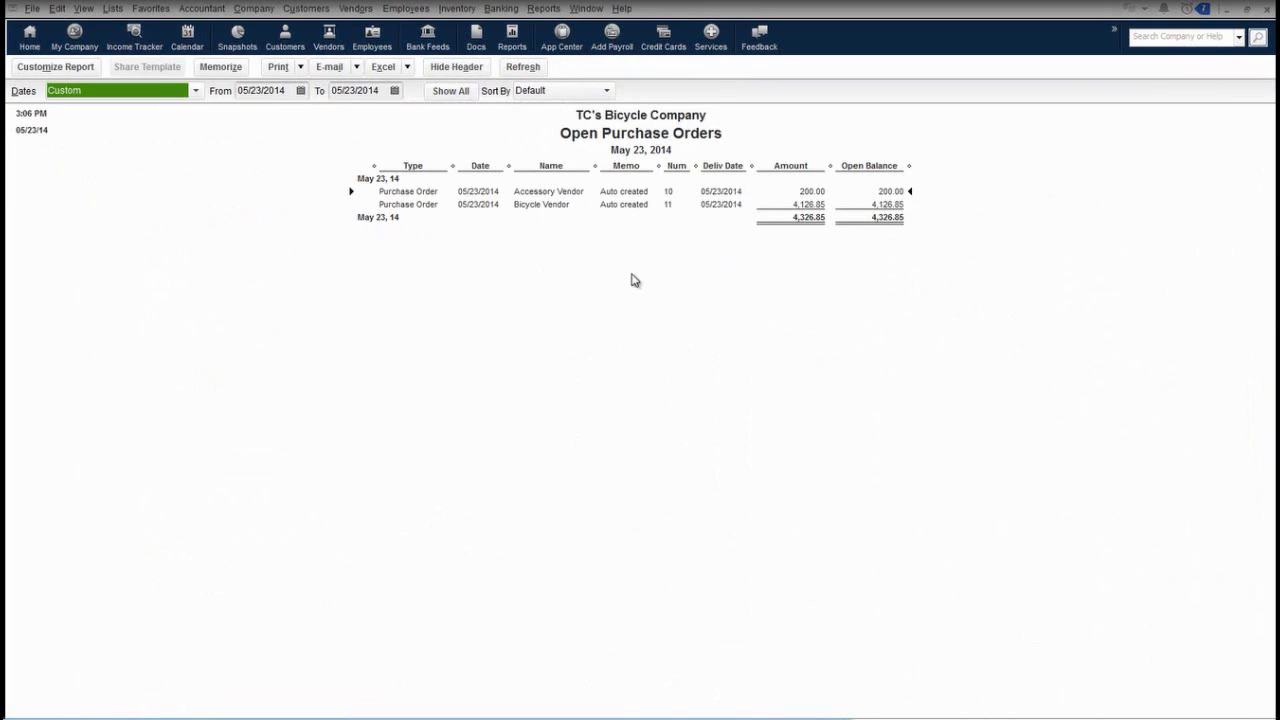
{"action": "double_click", "coordinate": [559, 204]}
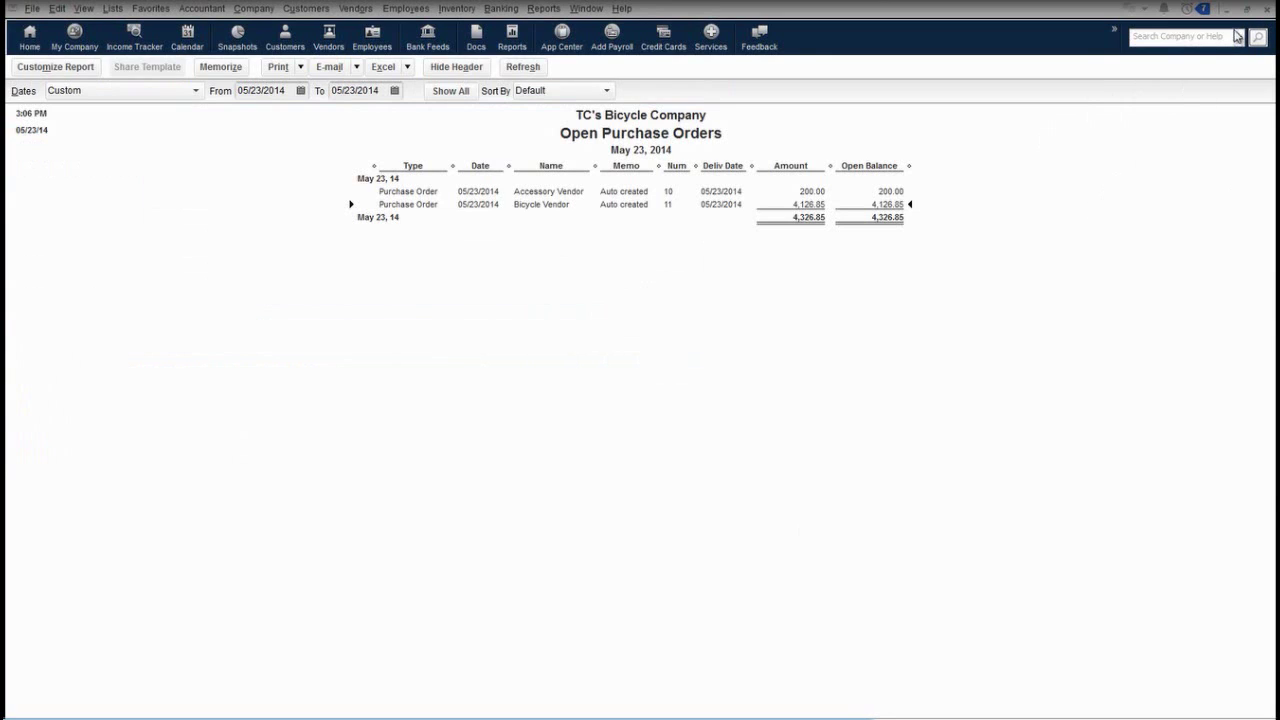
{"action": "left_click", "coordinate": [1268, 10]}
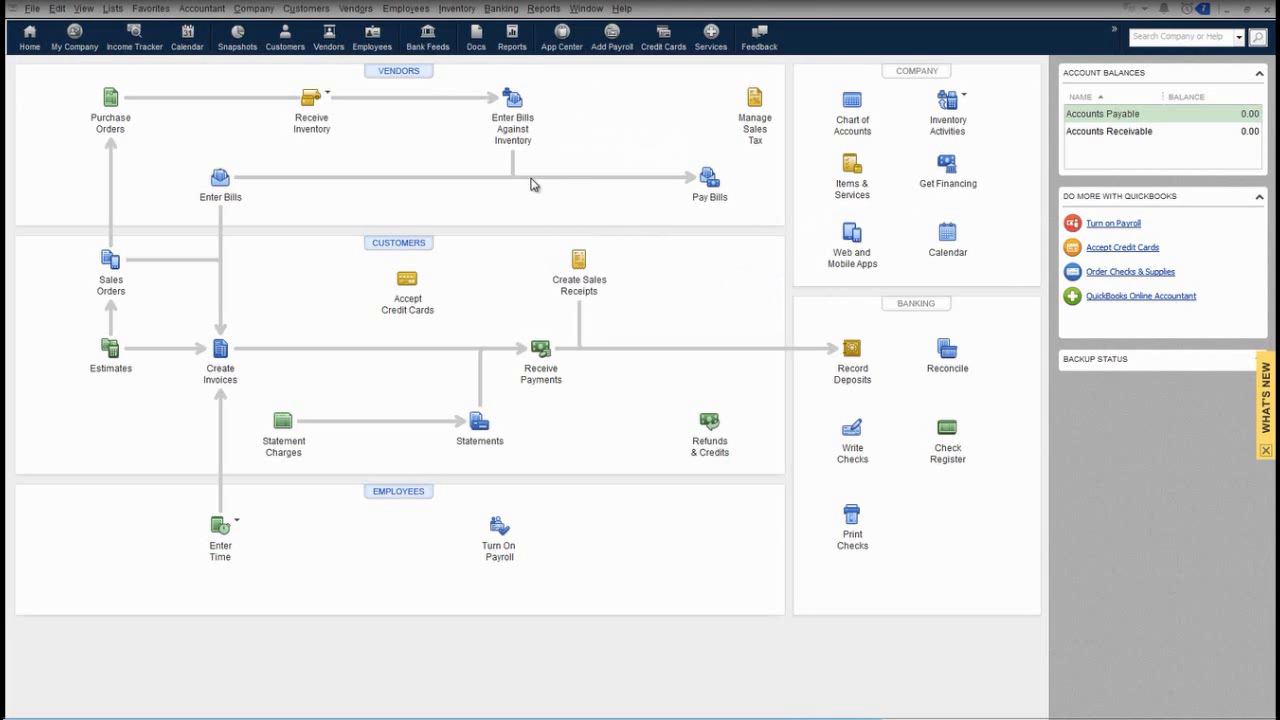
Receive inventory with a bill from Bicycle Vendor against its auto-created purchase order dated 05/23/2014
{"action": "left_click", "coordinate": [323, 102]}
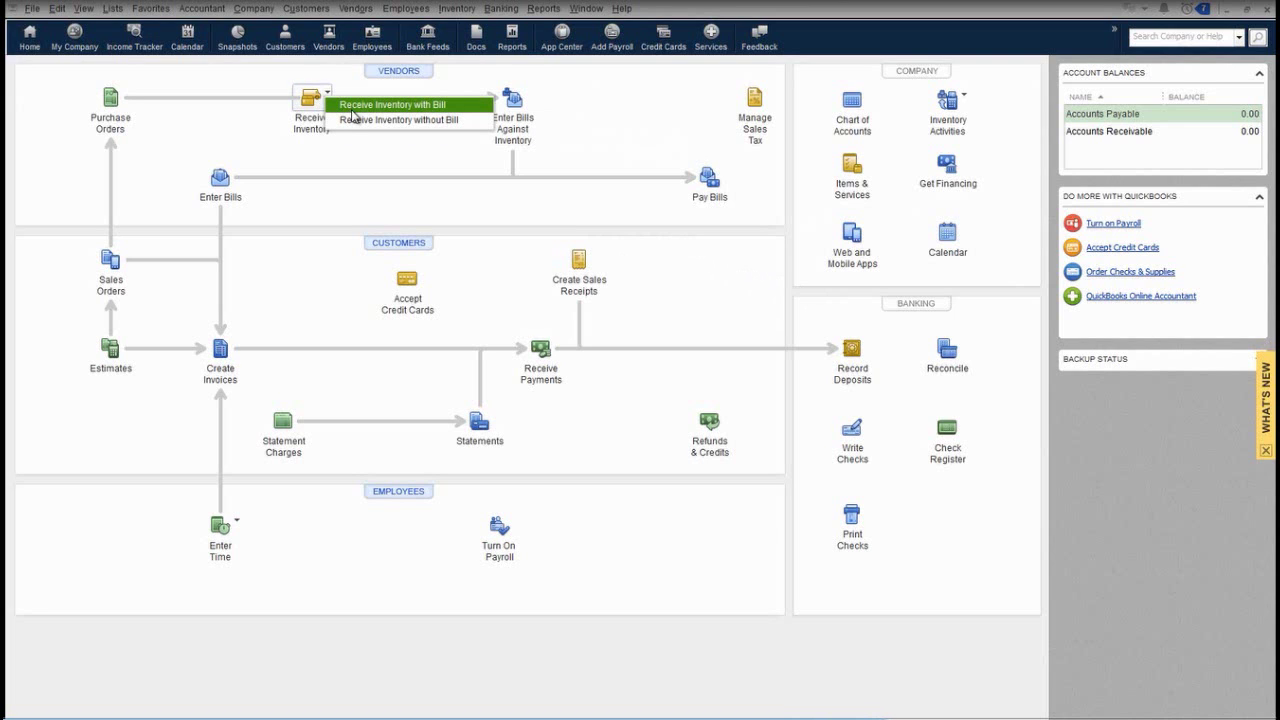
{"action": "left_click", "coordinate": [352, 110]}
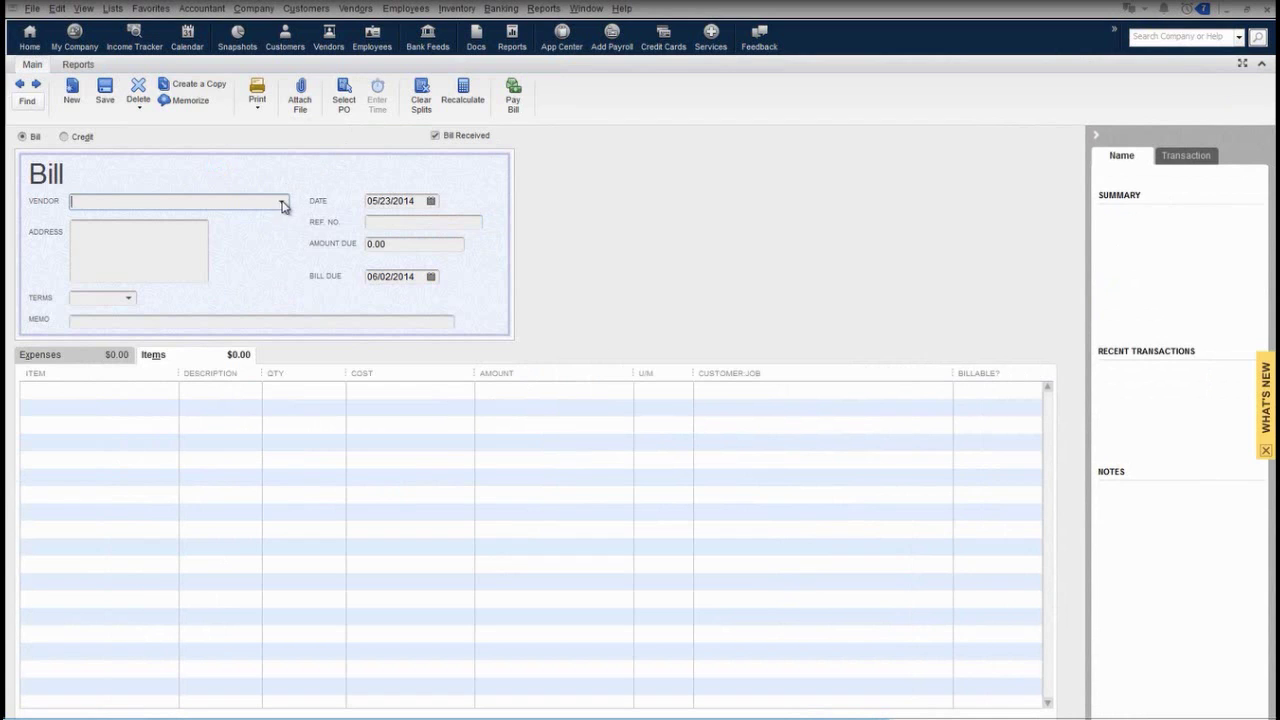
{"action": "left_click", "coordinate": [283, 203]}
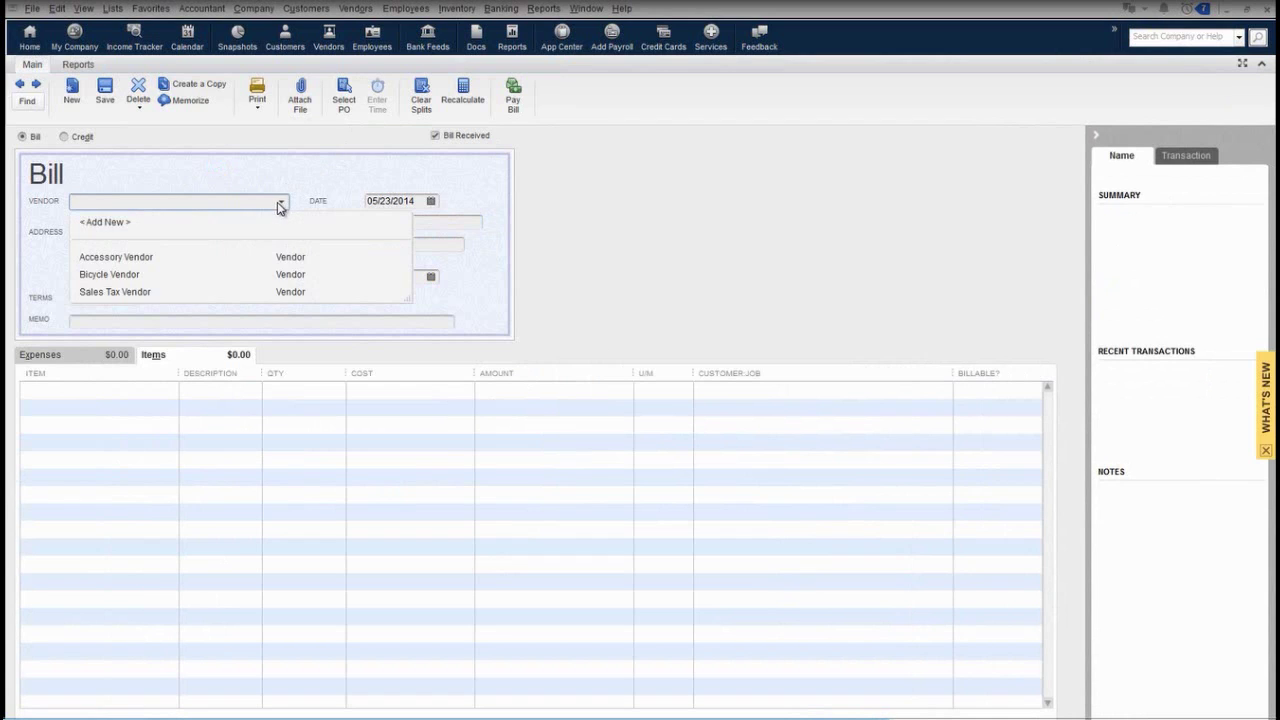
{"action": "left_click", "coordinate": [186, 277]}
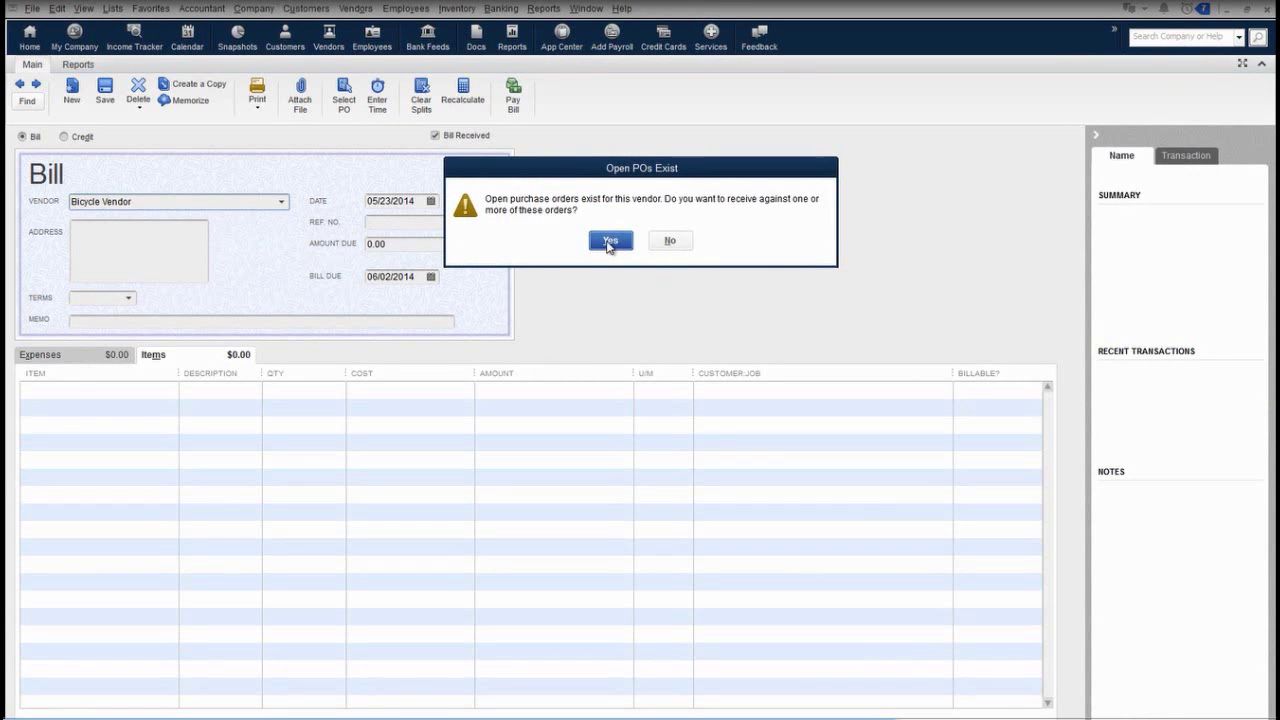
{"action": "left_click", "coordinate": [610, 241]}
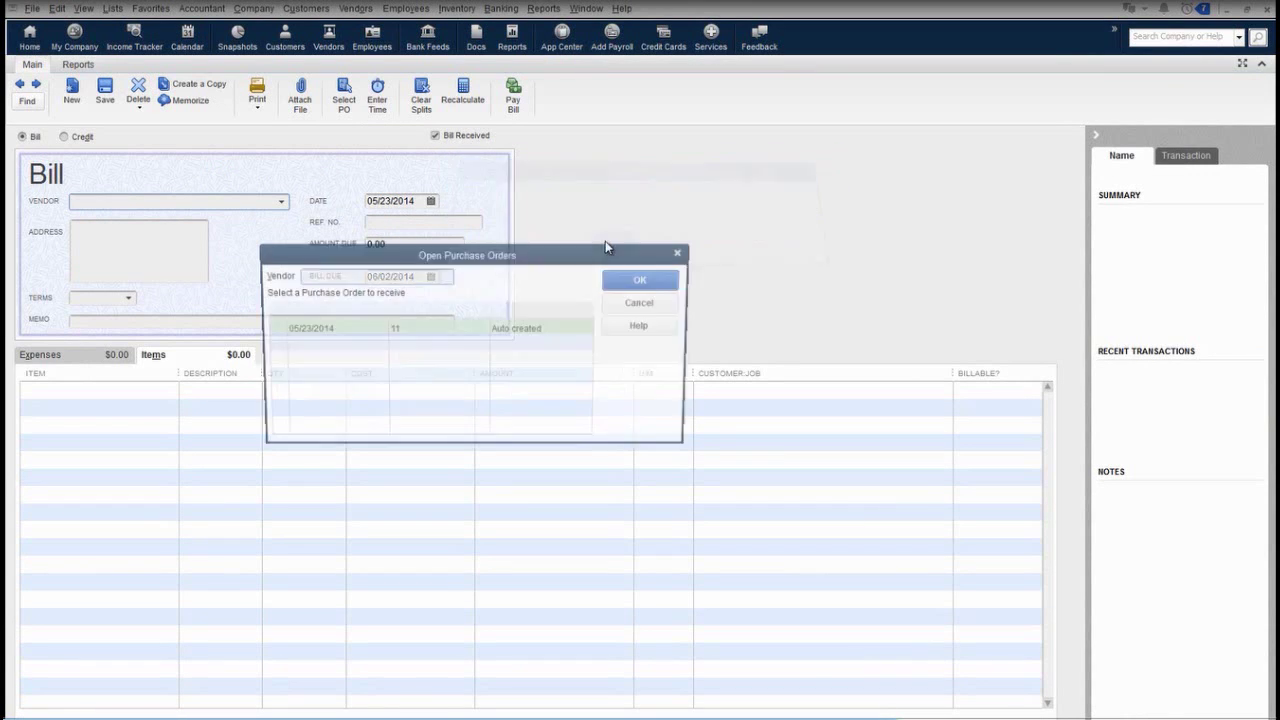
{"action": "left_click", "coordinate": [274, 329]}
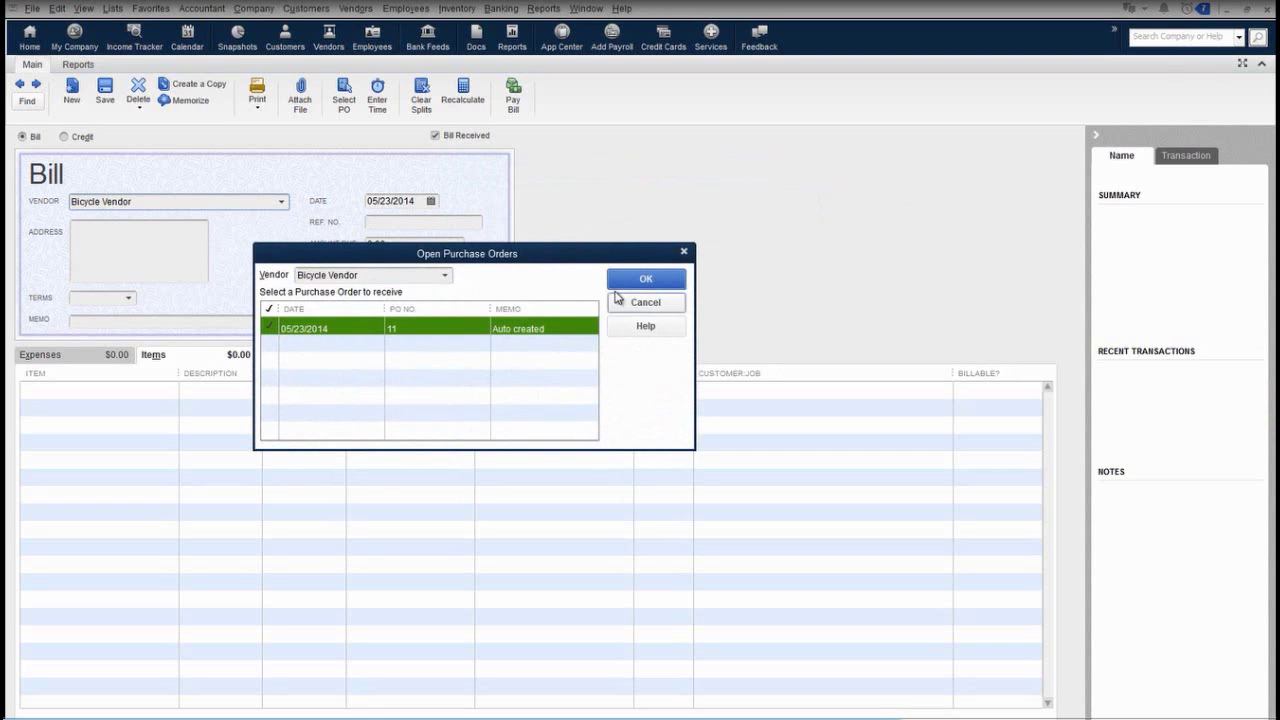
{"action": "left_click", "coordinate": [620, 285]}
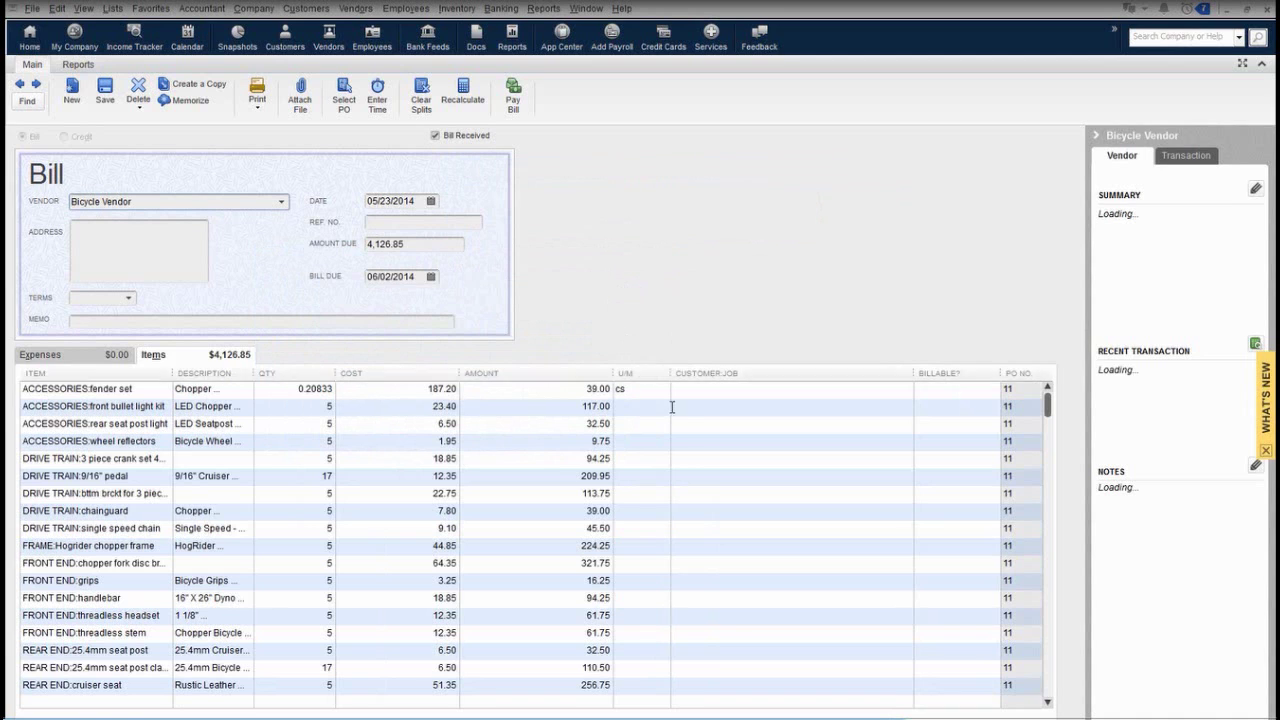
Set the received quantity of the WHEEL KIT, BRAKES, TIRES:12 g... item to 240, then save and close the bill
{"action": "scroll", "coordinate": [689, 448], "scroll_direction": "down", "scroll_amount": 4}
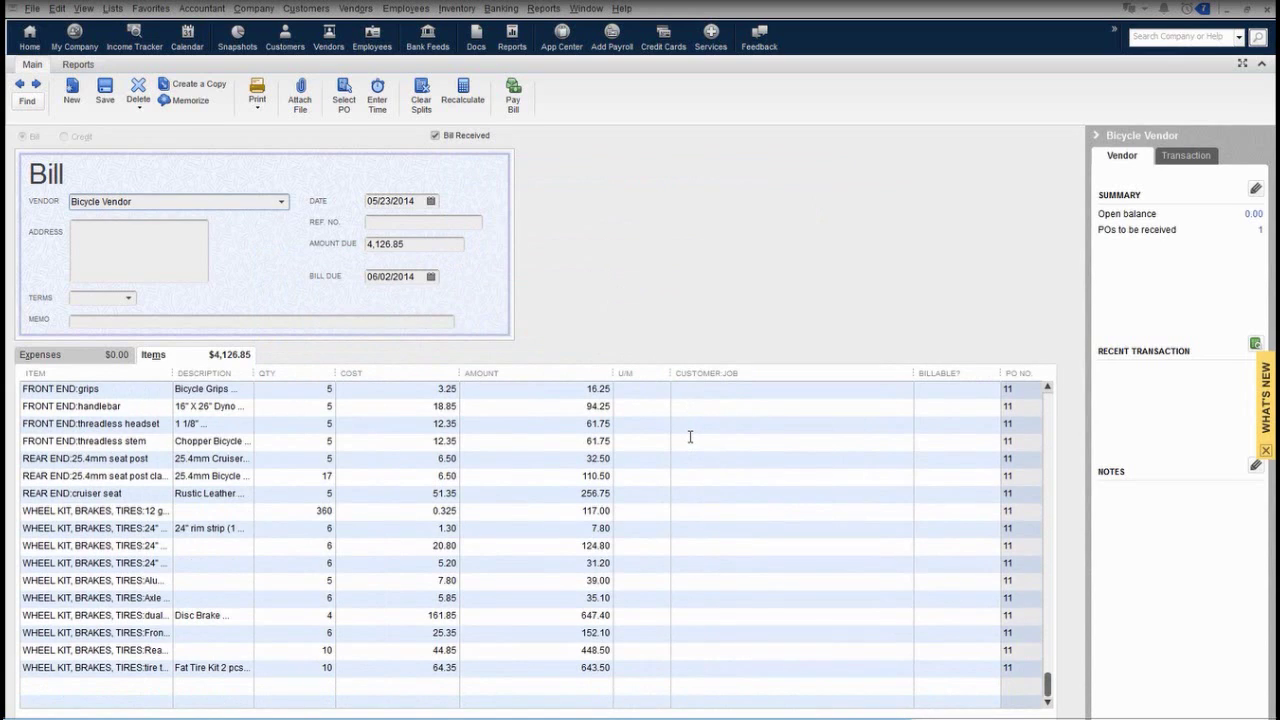
{"action": "left_click", "coordinate": [304, 511]}
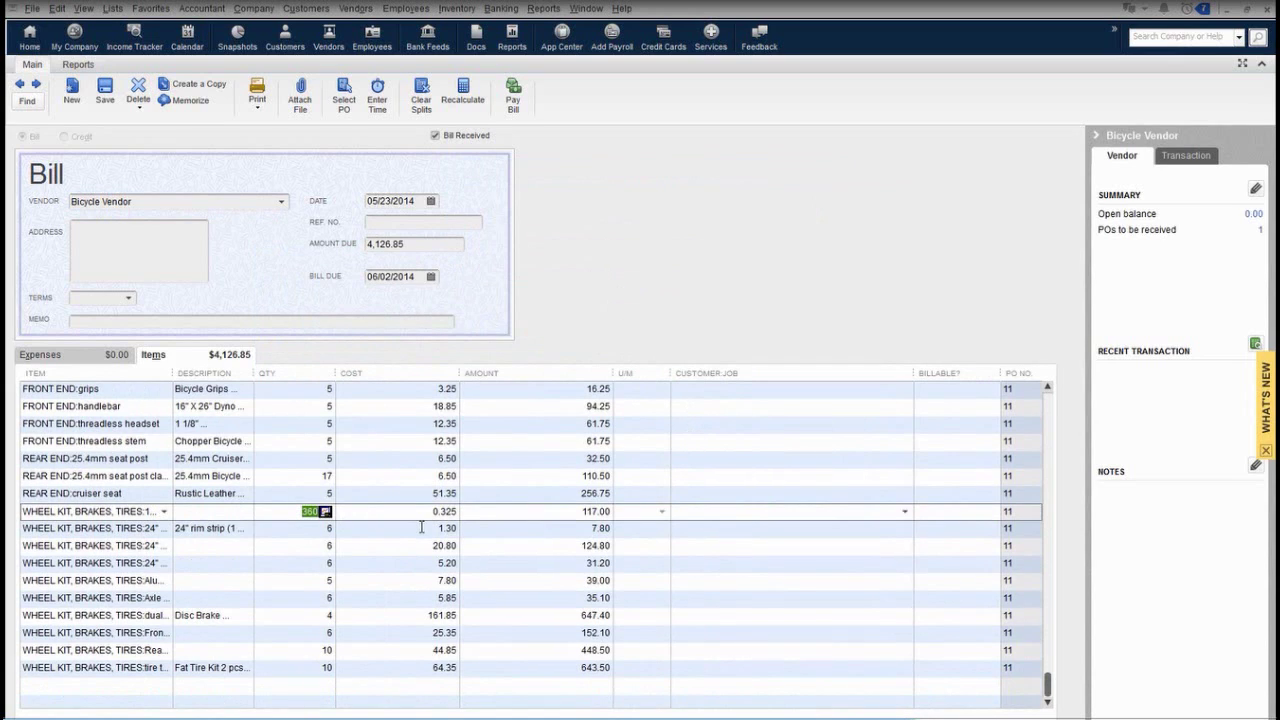
{"action": "type", "text": "240"}
{"action": "left_click", "coordinate": [885, 718]}
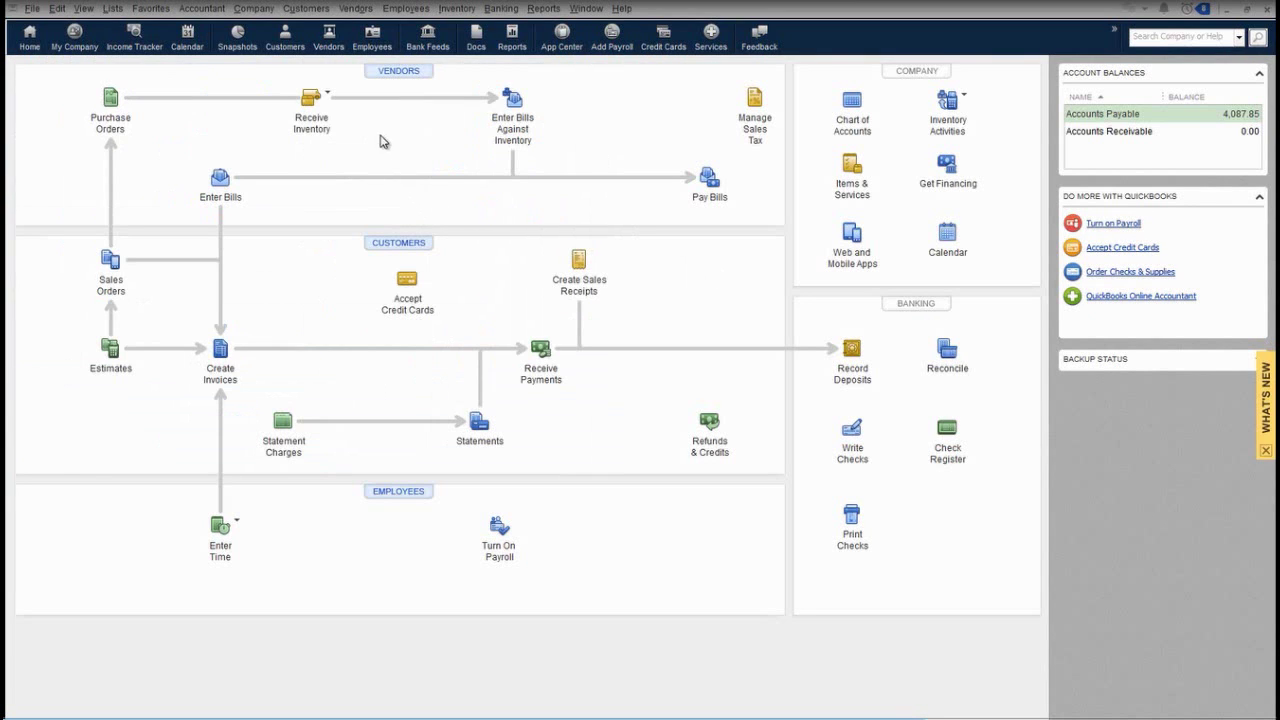
Receive the remaining item on Bicycle Vendor's open purchase order with a second bill, then save and close it
{"action": "left_click", "coordinate": [325, 98]}
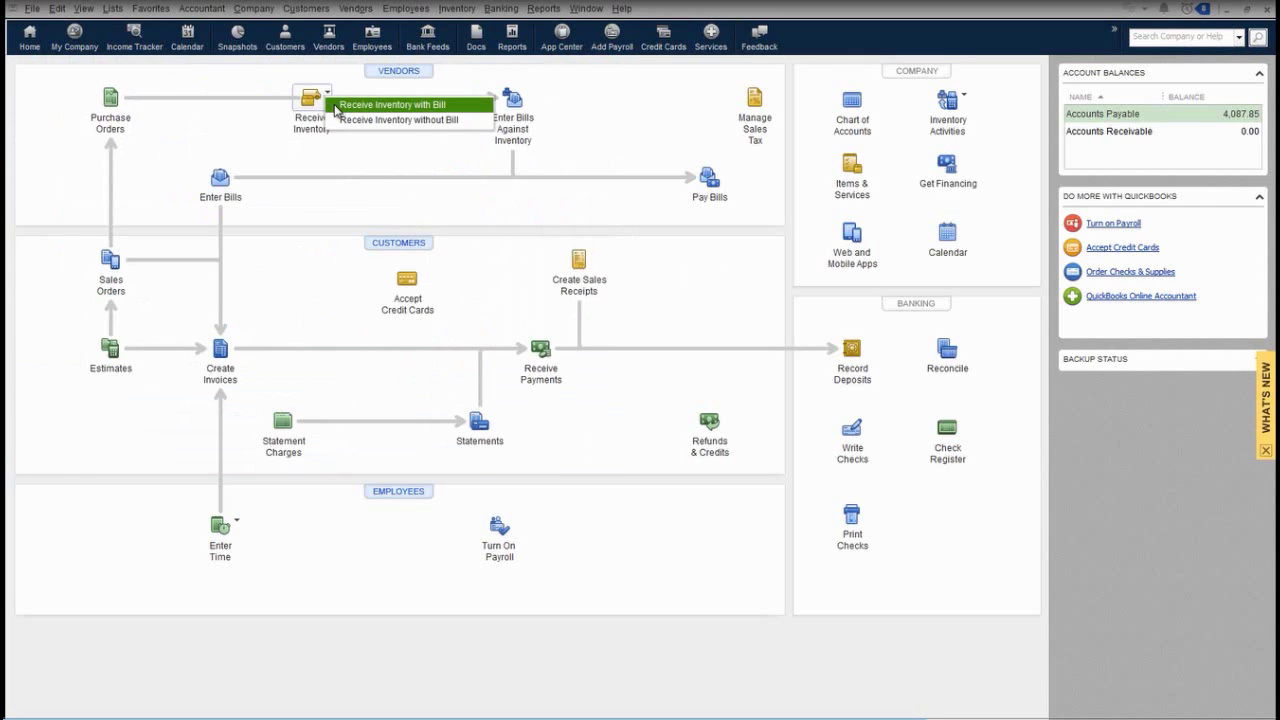
{"action": "left_click", "coordinate": [346, 106]}
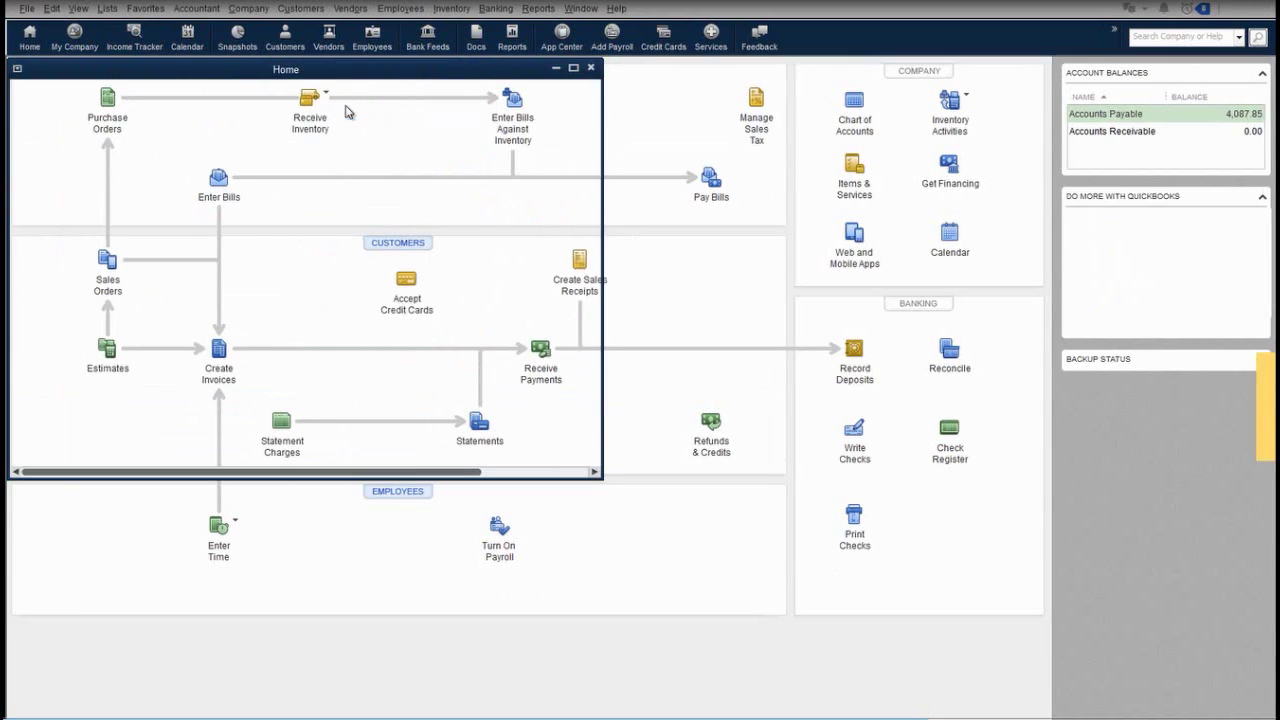
{"action": "left_click", "coordinate": [282, 202]}
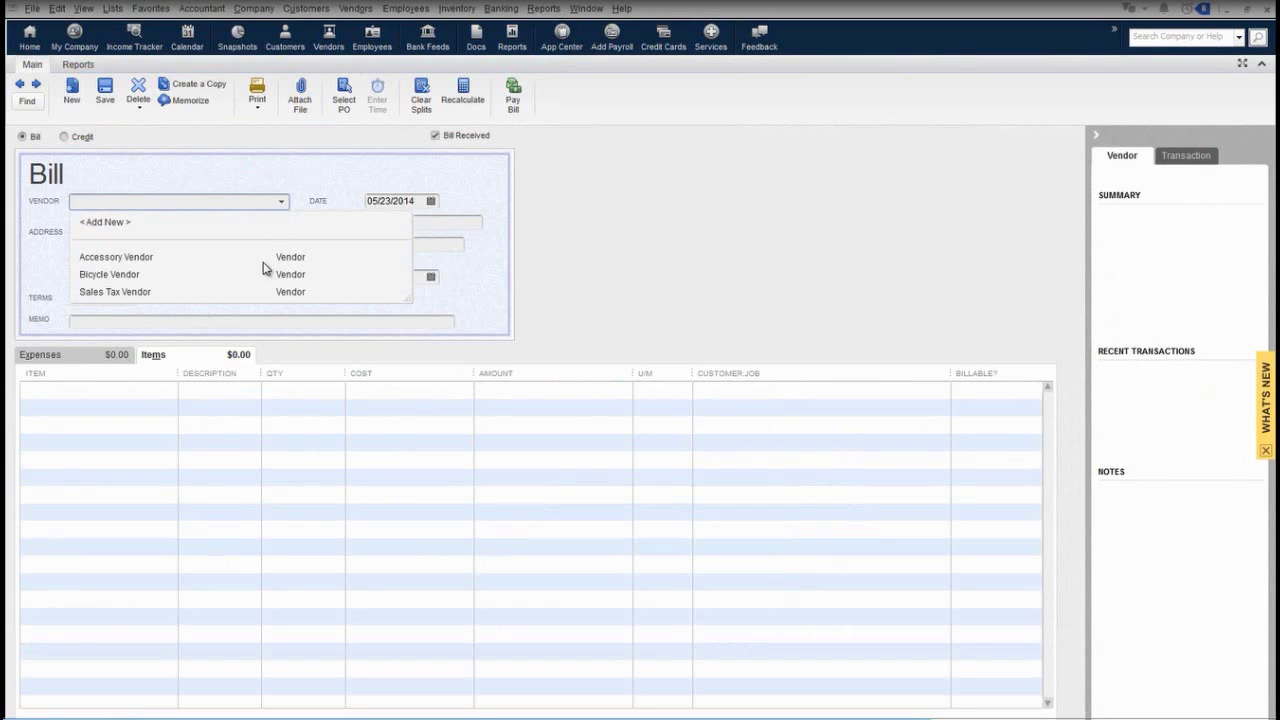
{"action": "left_click", "coordinate": [92, 276]}
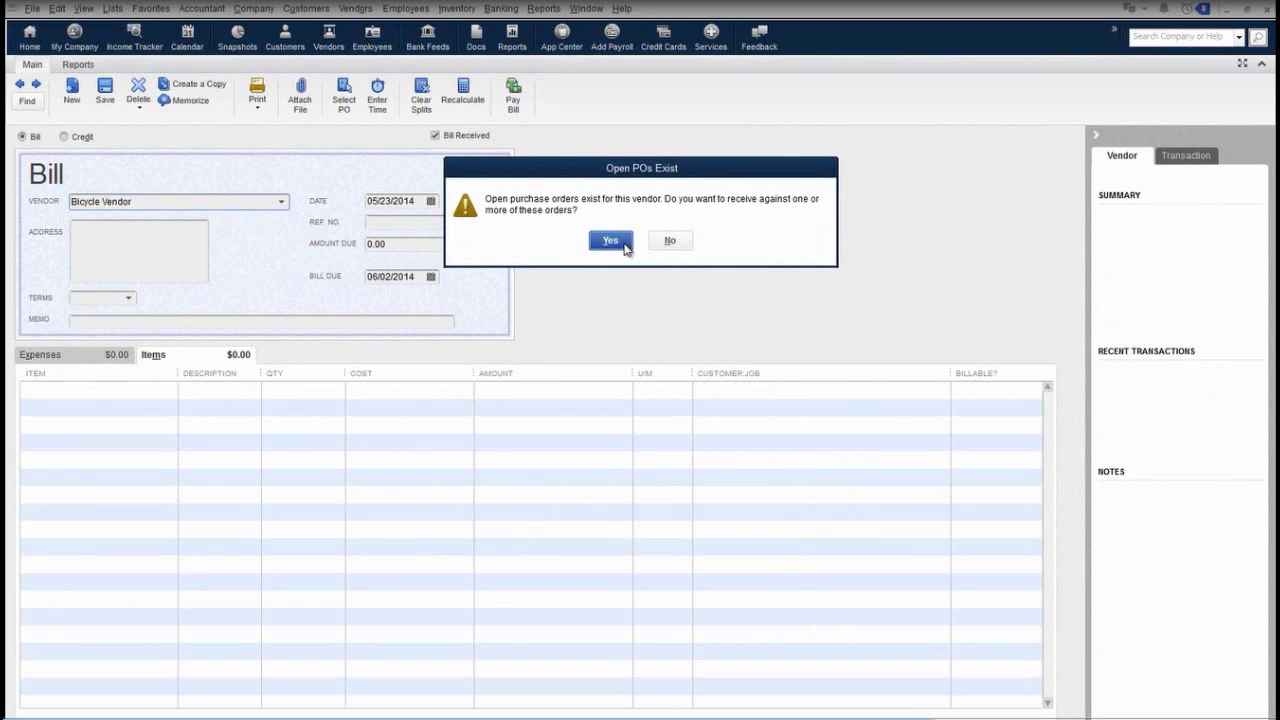
{"action": "left_click", "coordinate": [610, 241]}
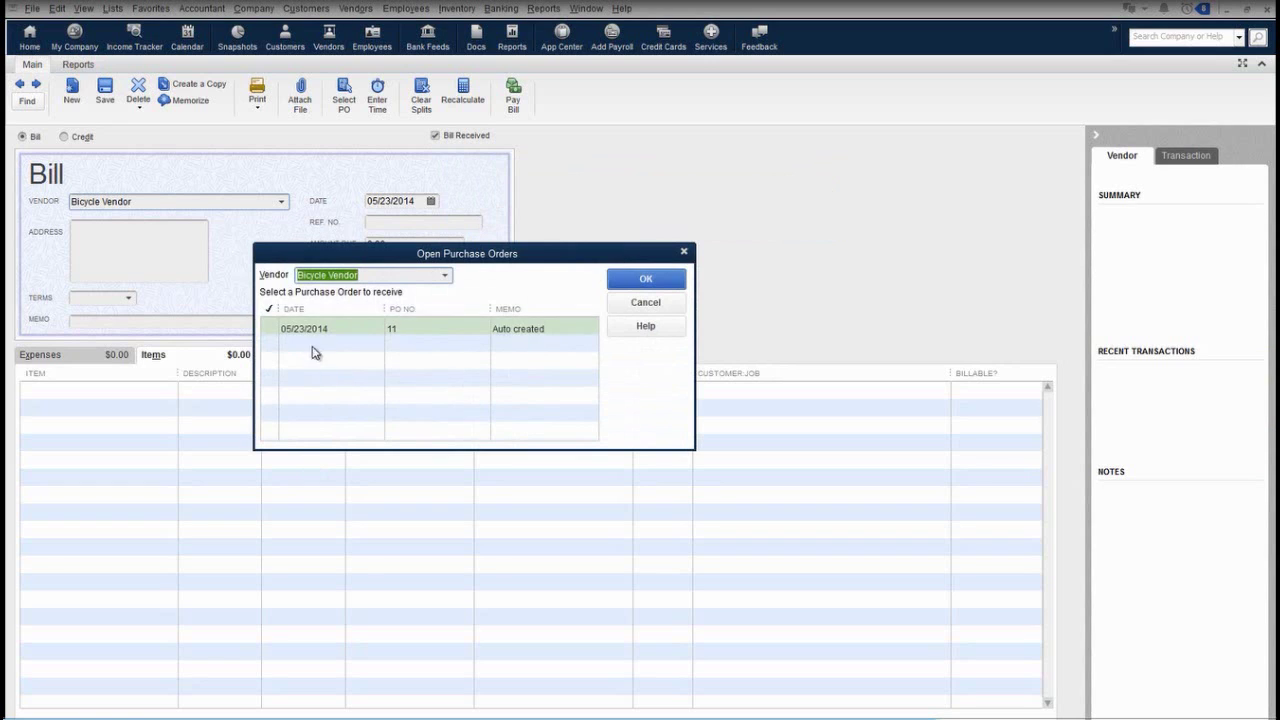
{"action": "left_click", "coordinate": [273, 329]}
{"action": "left_click", "coordinate": [648, 279]}
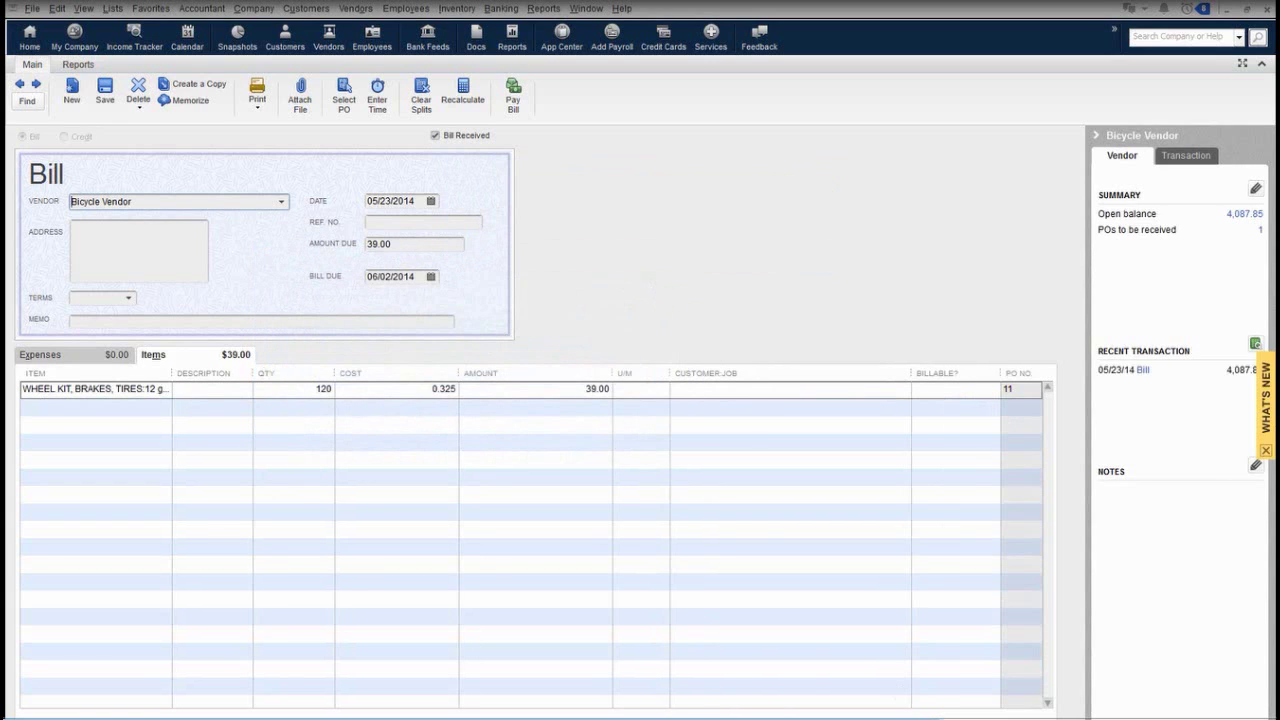
{"action": "left_click", "coordinate": [862, 718]}
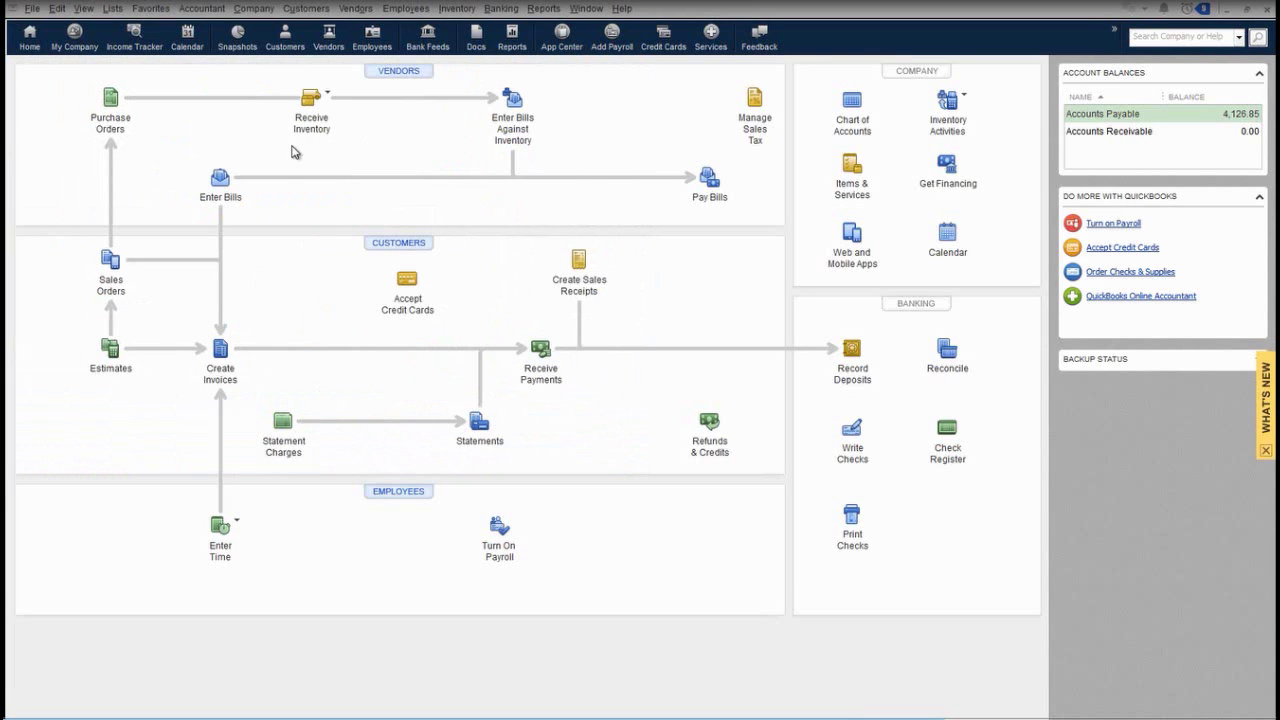
Receive inventory with a bill from Accessory Vendor against its auto-created purchase order
{"action": "left_click", "coordinate": [312, 97]}
{"action": "left_click", "coordinate": [335, 102]}
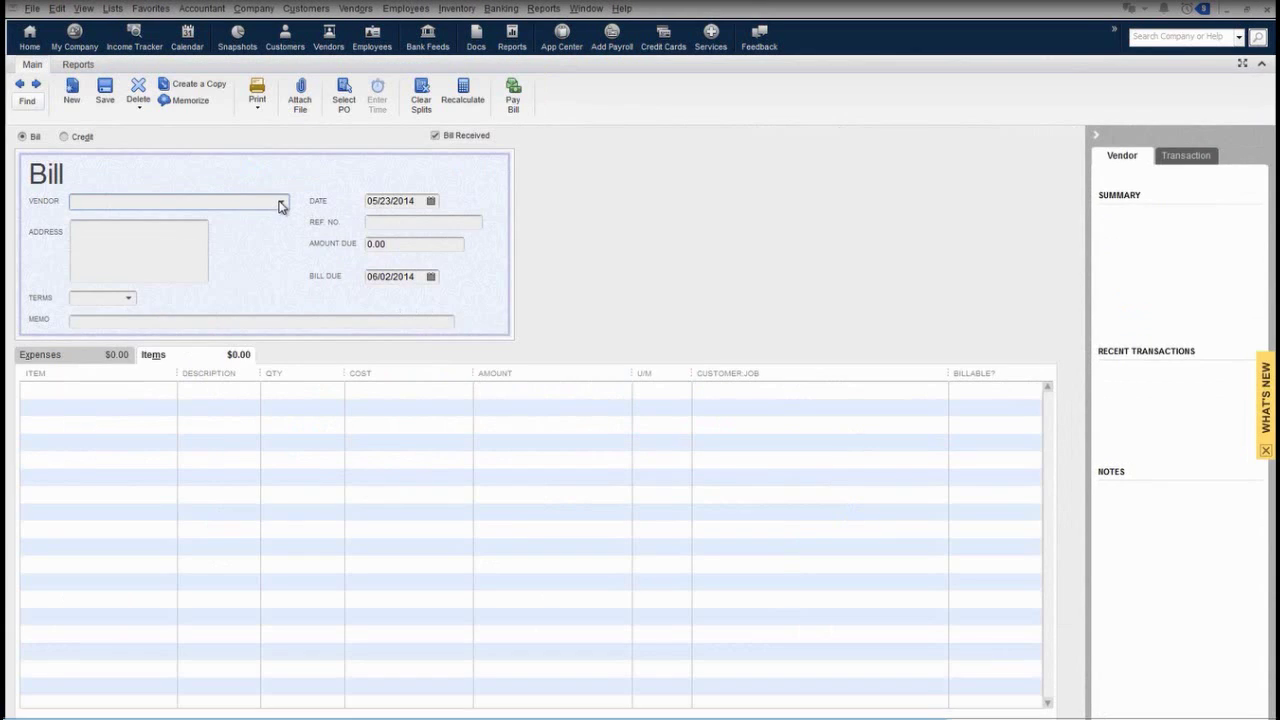
{"action": "left_click", "coordinate": [281, 202]}
{"action": "left_click", "coordinate": [170, 258]}
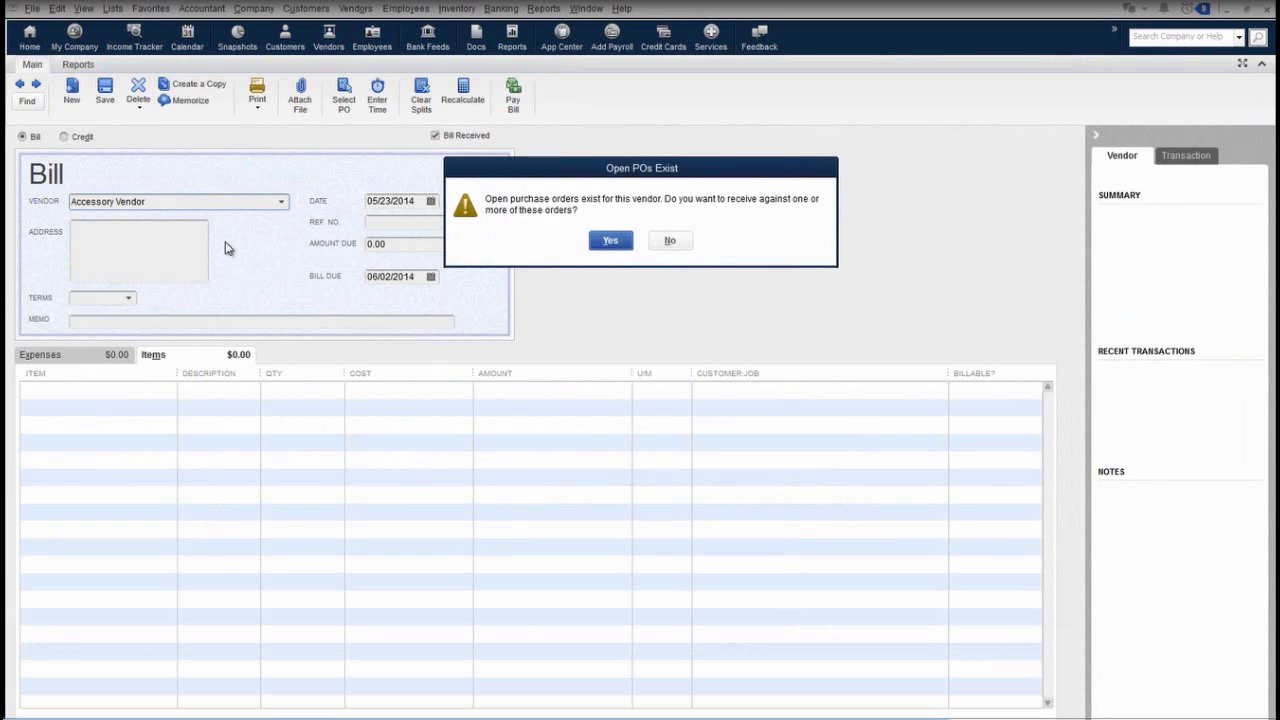
{"action": "left_click", "coordinate": [604, 241]}
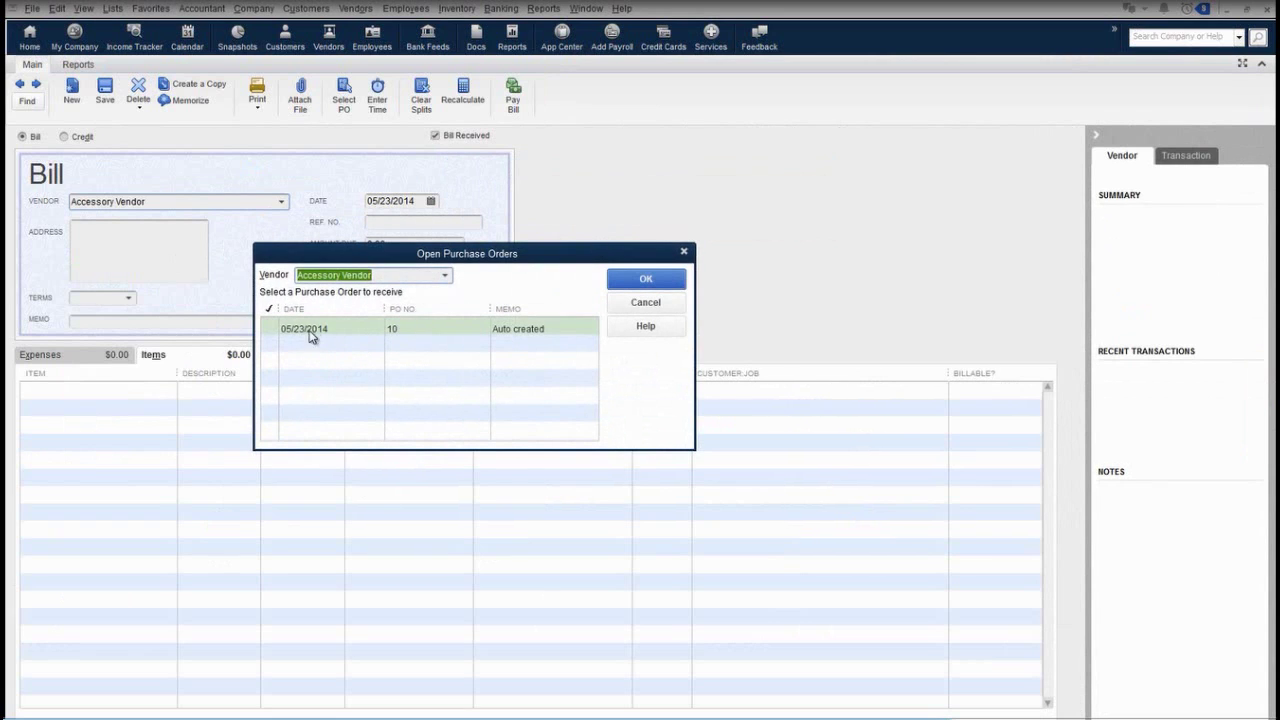
{"action": "left_click", "coordinate": [270, 329]}
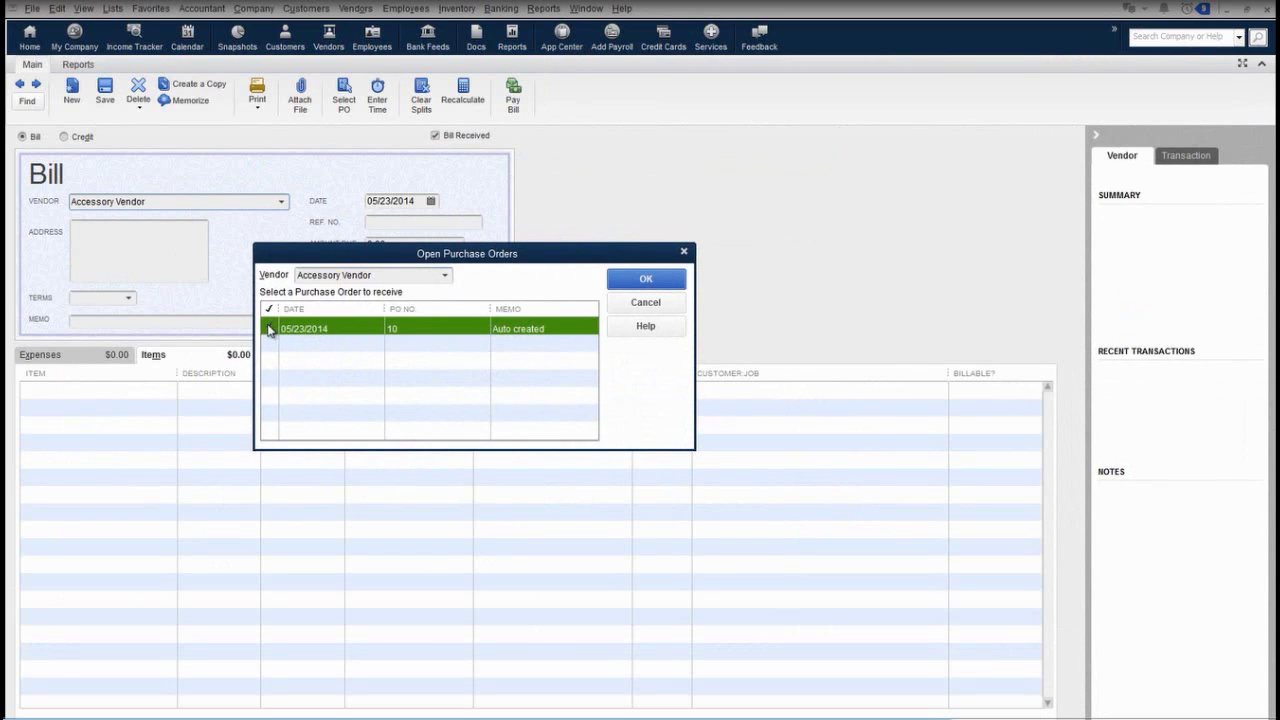
{"action": "left_click", "coordinate": [666, 280]}
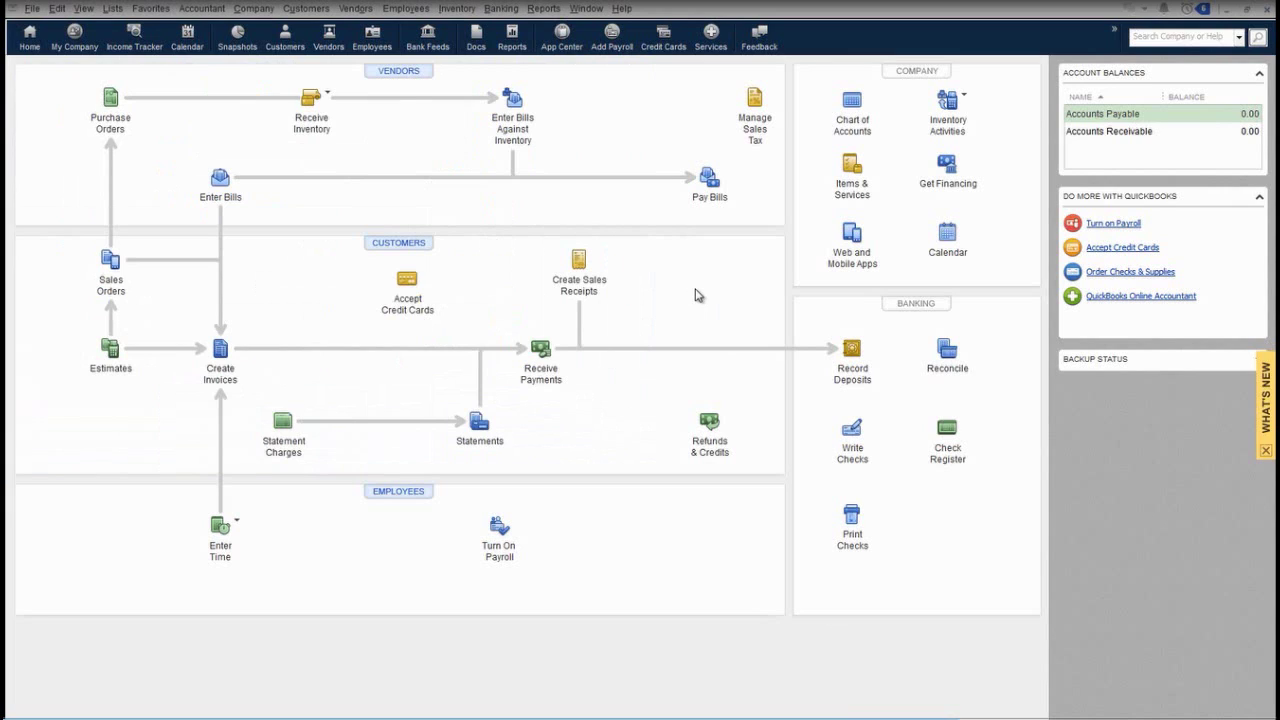
Receive Bicycle Vendor's open purchase order with a bill in item-scanning mode, select the fender set's received quantity, and close the bill window
{"action": "left_click", "coordinate": [327, 104]}
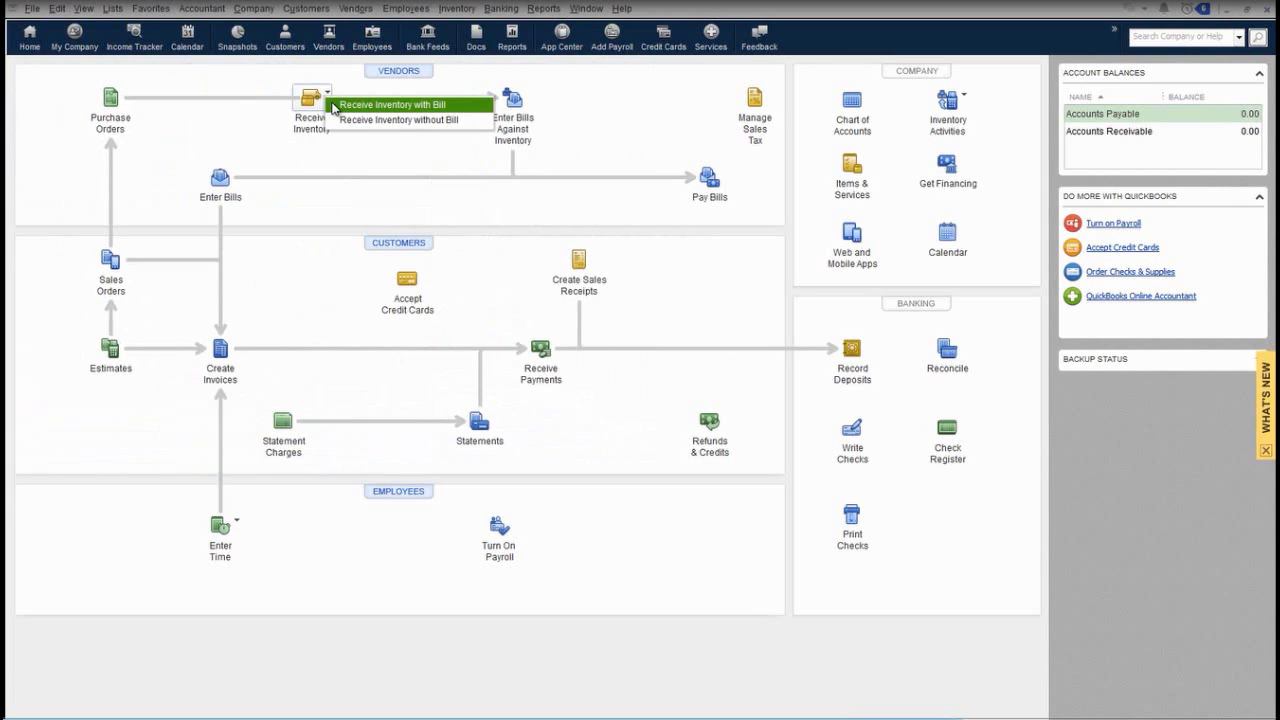
{"action": "left_click", "coordinate": [334, 105]}
{"action": "left_click", "coordinate": [284, 203]}
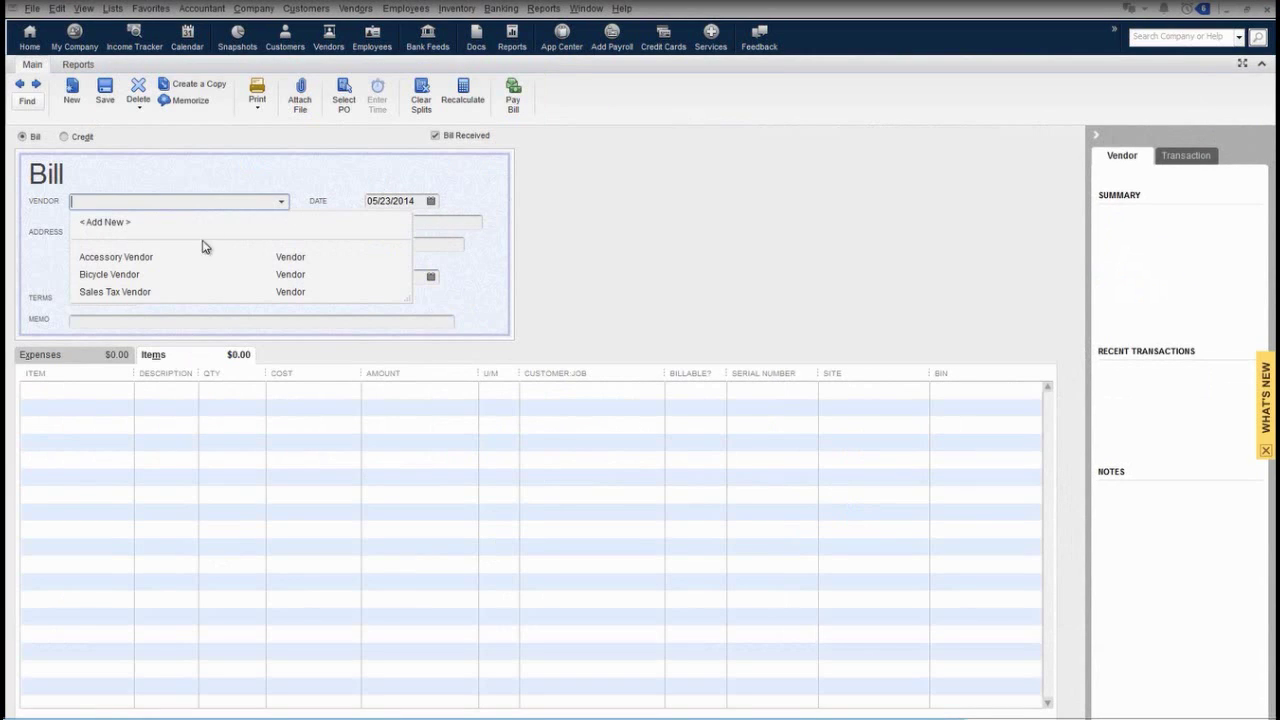
{"action": "left_click", "coordinate": [150, 275]}
{"action": "left_click", "coordinate": [605, 243]}
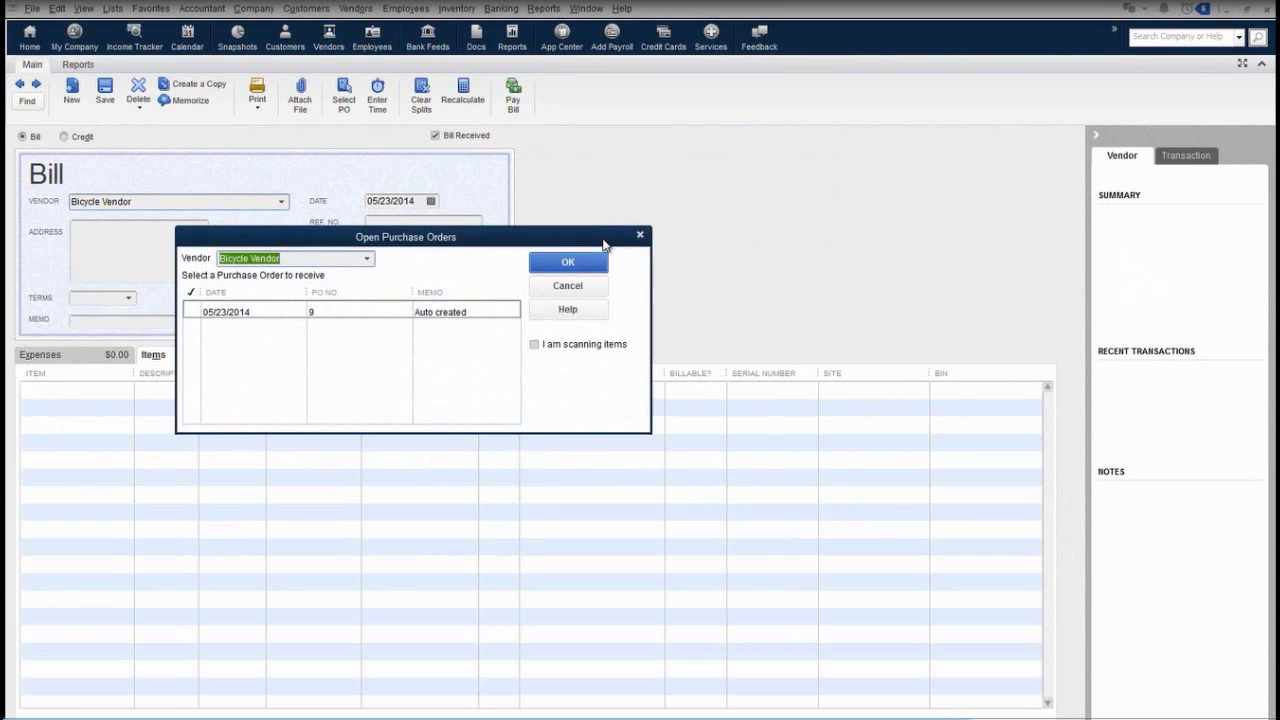
{"action": "left_click", "coordinate": [535, 345]}
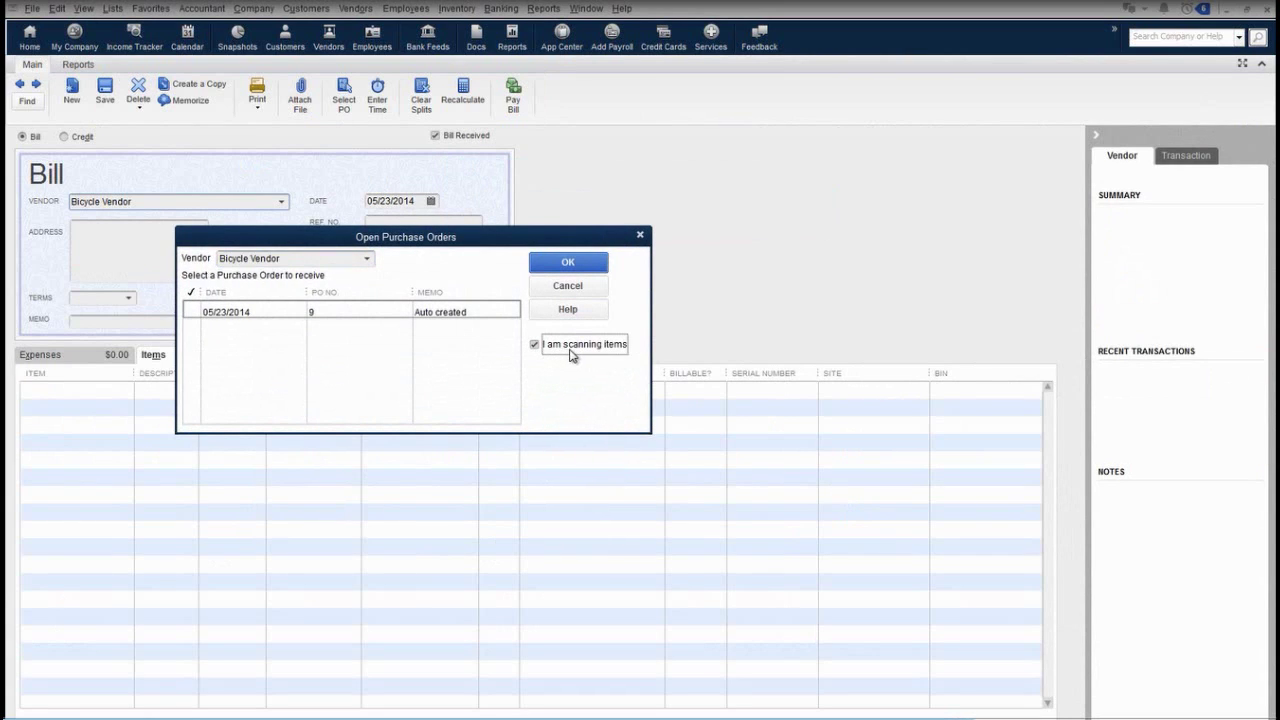
{"action": "left_click", "coordinate": [193, 312]}
{"action": "left_click", "coordinate": [566, 264]}
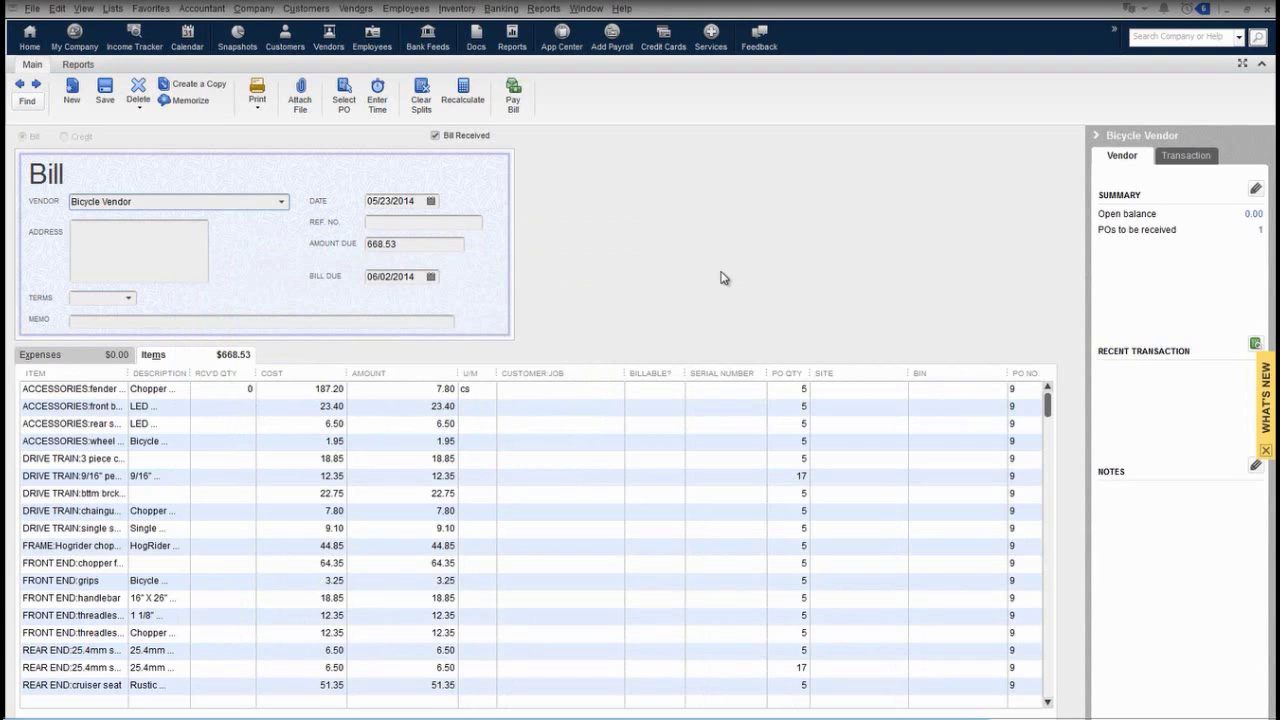
{"action": "left_click", "coordinate": [215, 394]}
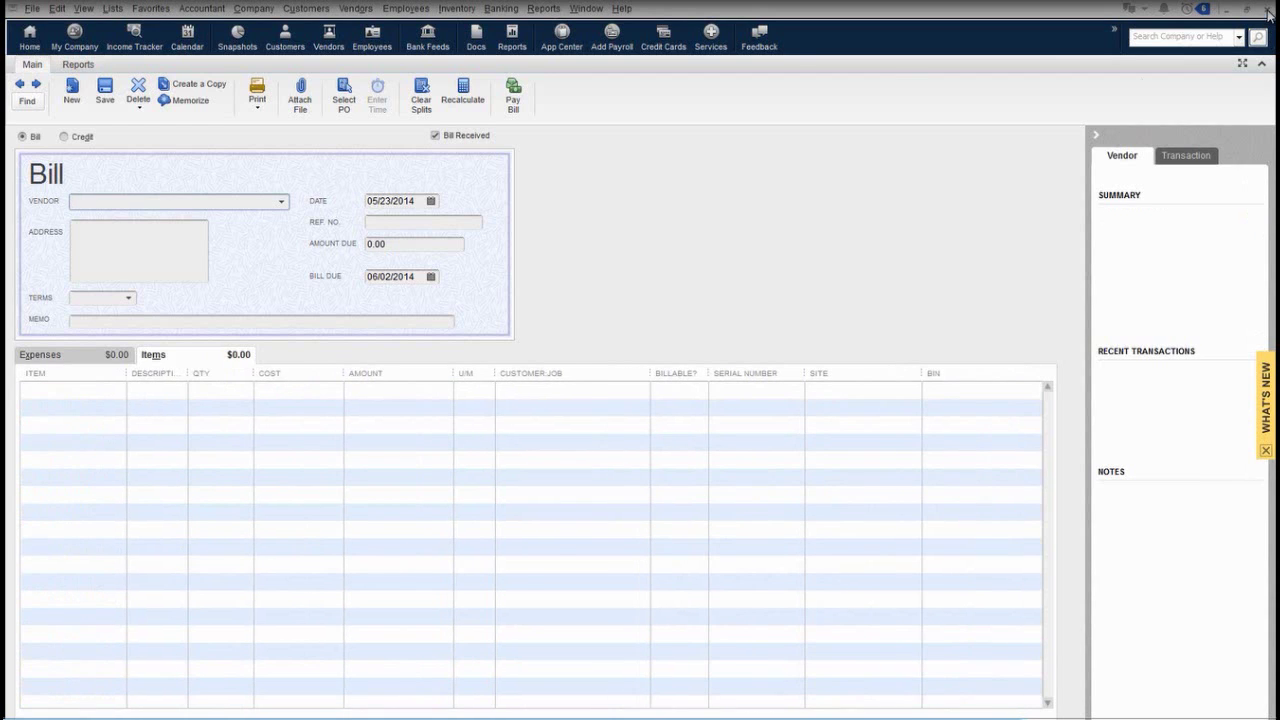
{"action": "left_click", "coordinate": [1267, 10]}
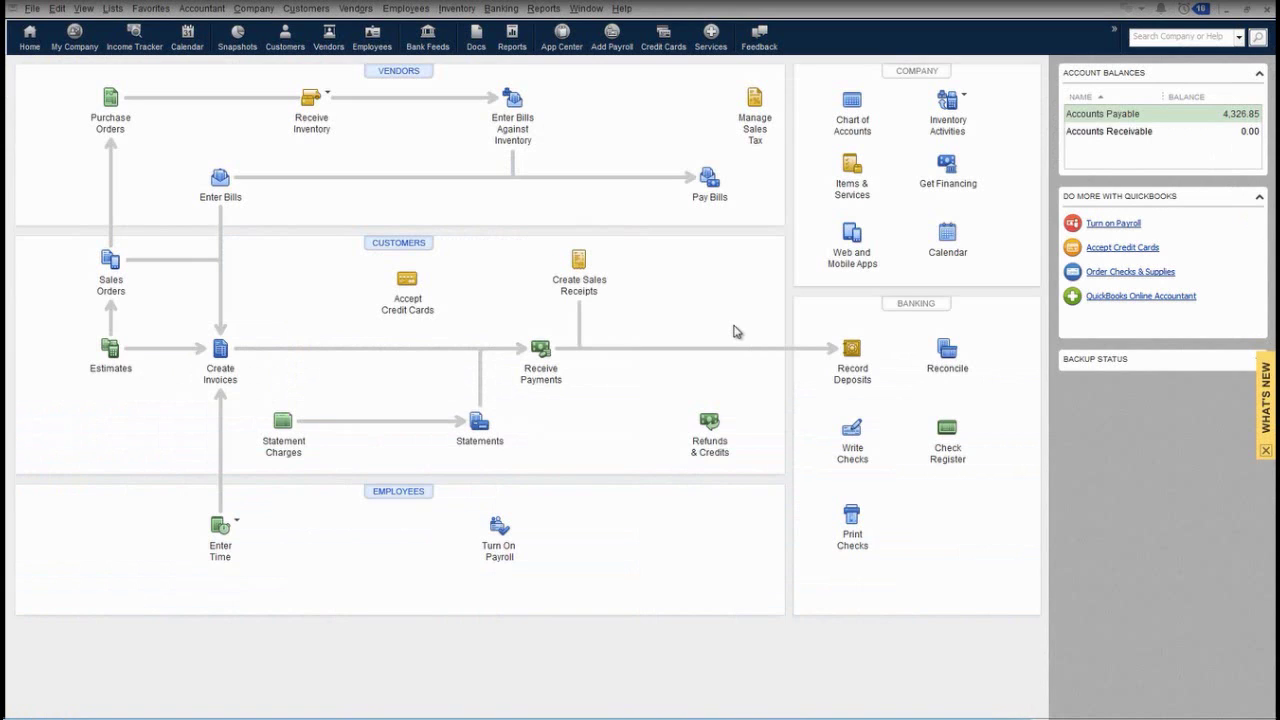
Open the Pending Builds report, widen its Item column, and open the Dual Disc Brake Chopper Bicycle build to check its components
{"action": "left_click", "coordinate": [540, 12]}
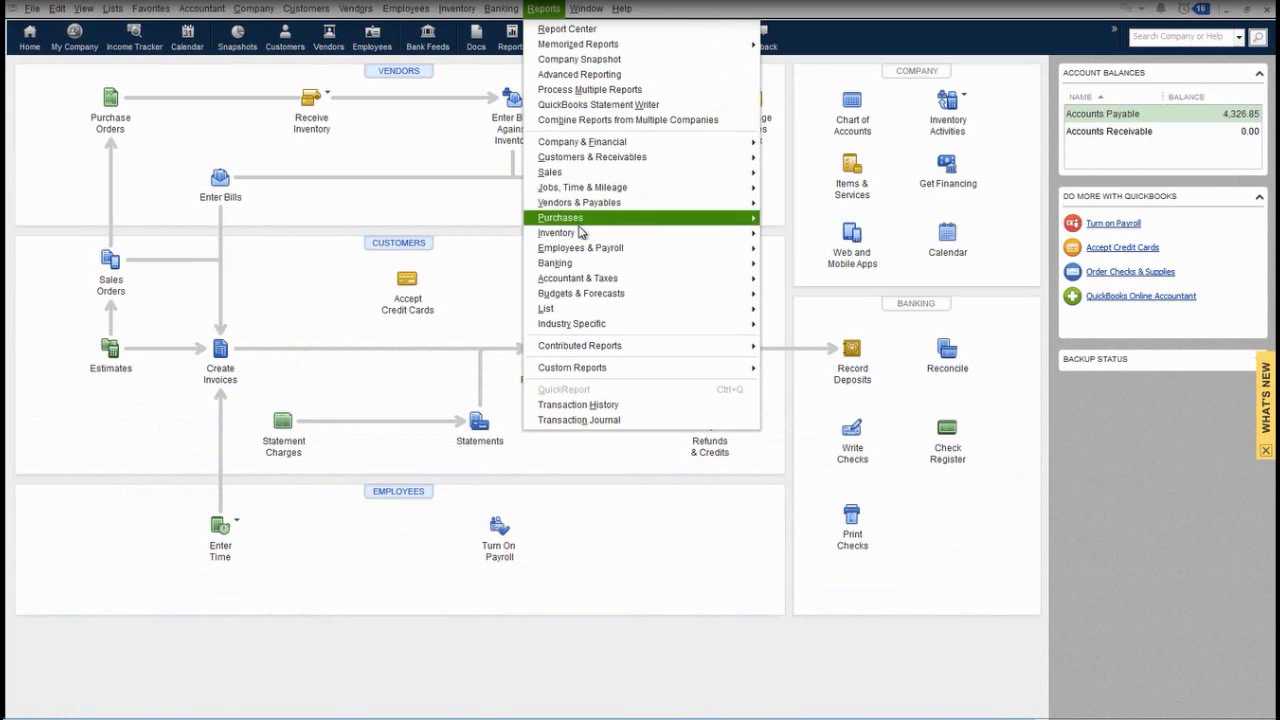
{"action": "mouse_move", "coordinate": [581, 235]}
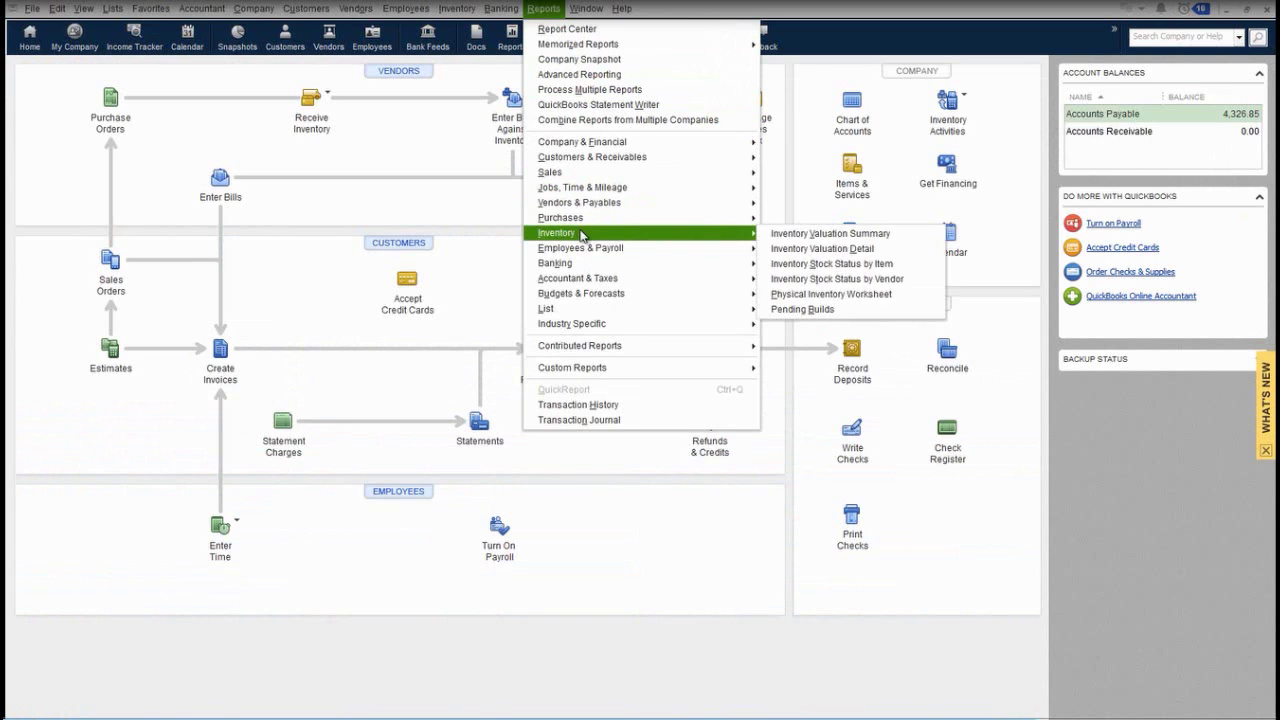
{"action": "left_click", "coordinate": [840, 310]}
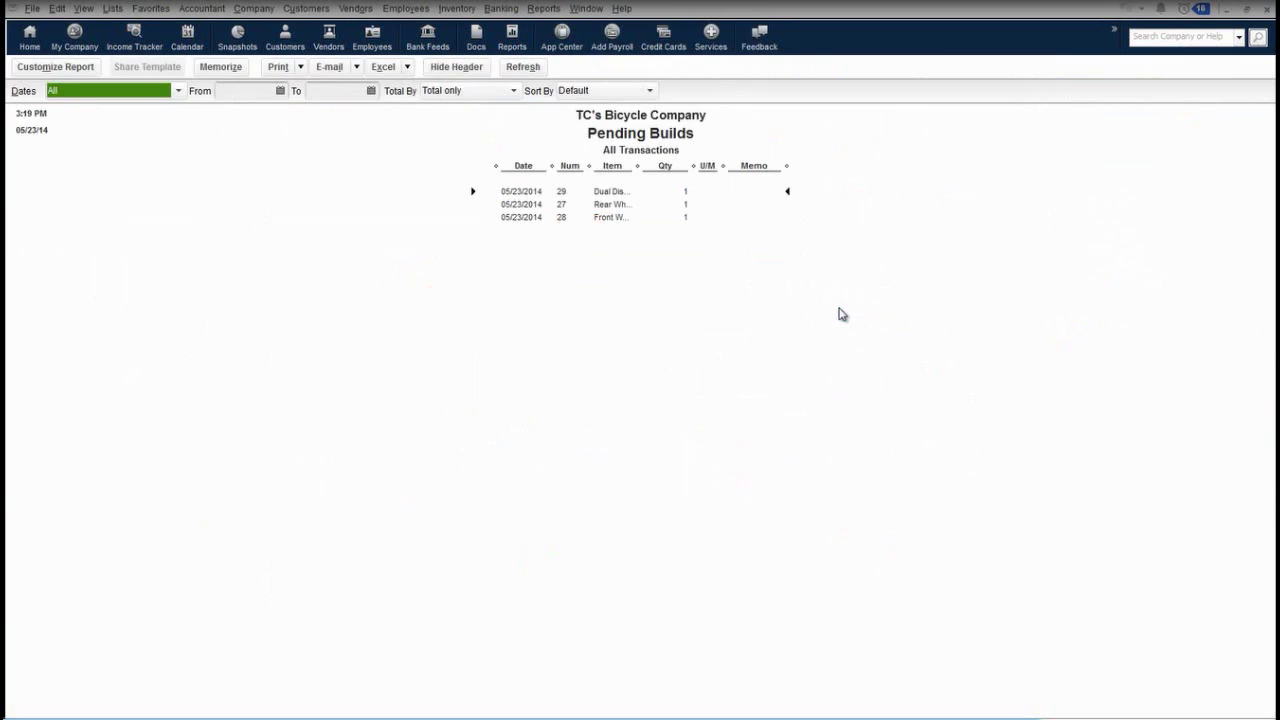
{"action": "left_click_drag", "start_coordinate": [640, 166], "coordinate": [720, 184]}
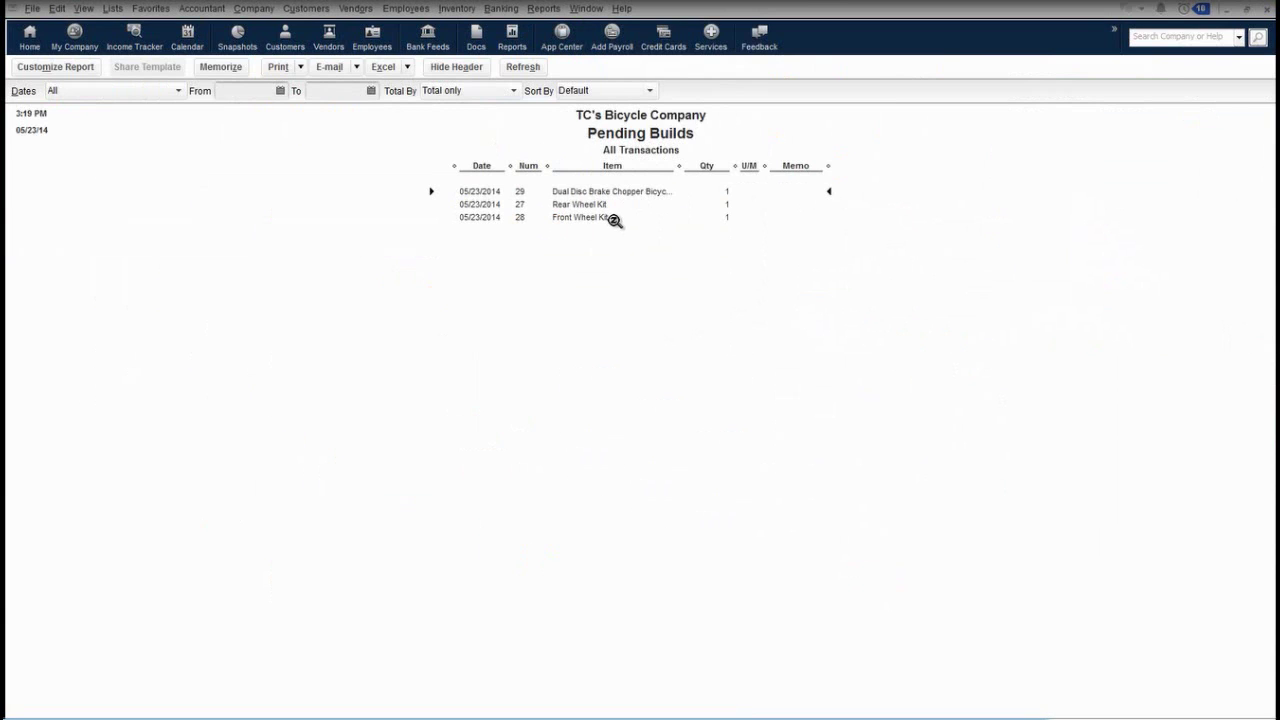
{"action": "double_click", "coordinate": [613, 192]}
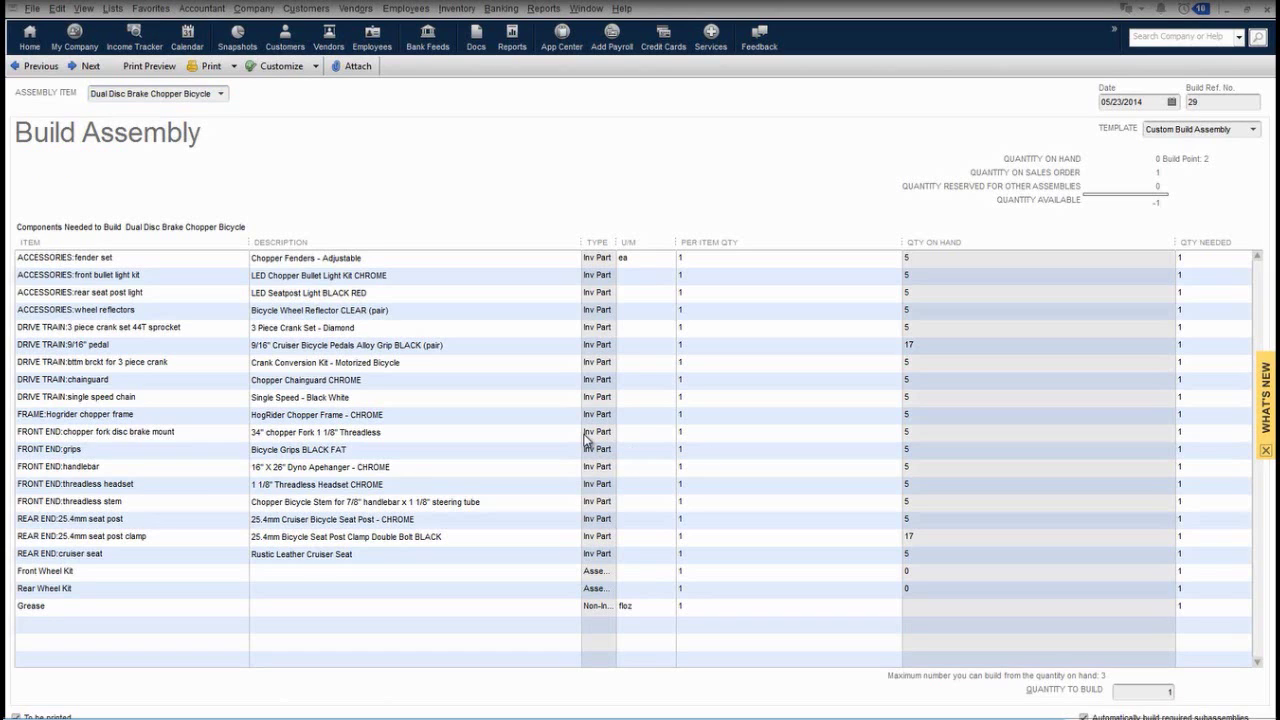
{"action": "left_click", "coordinate": [204, 484]}
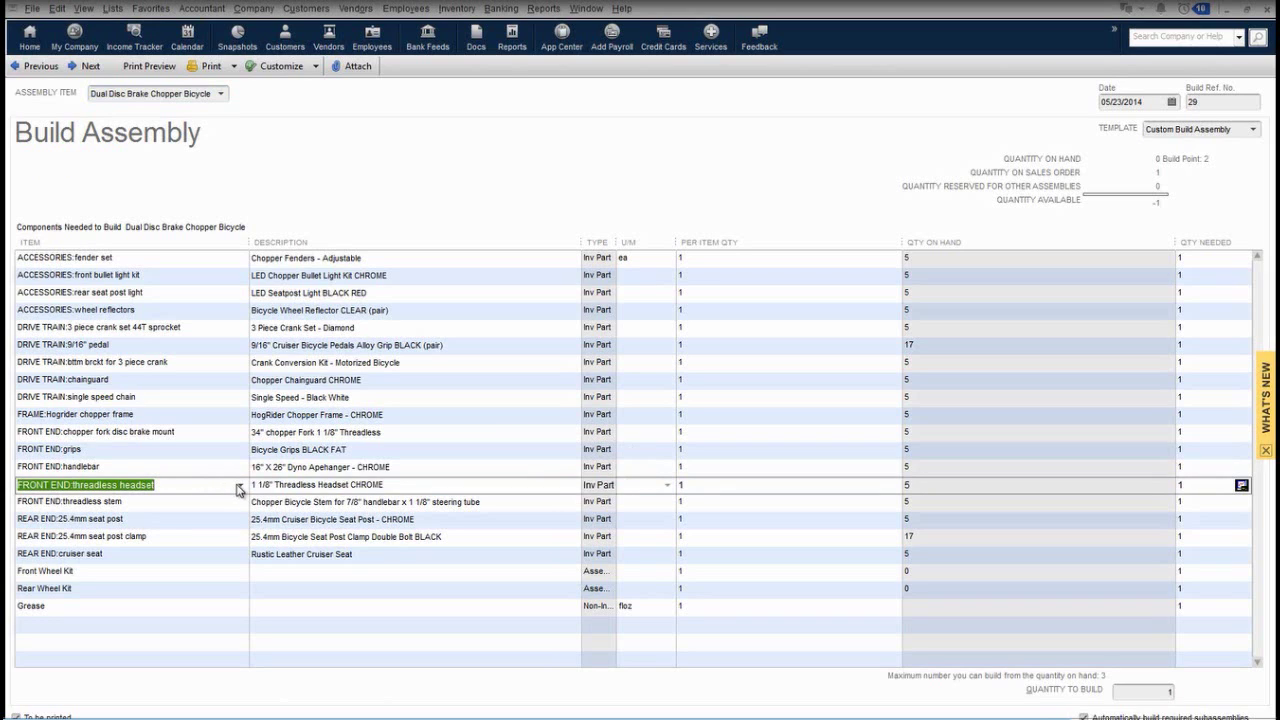
Check the item choices and needed quantity on the threadless headset line of the chopper bicycle build
{"action": "left_click", "coordinate": [241, 488]}
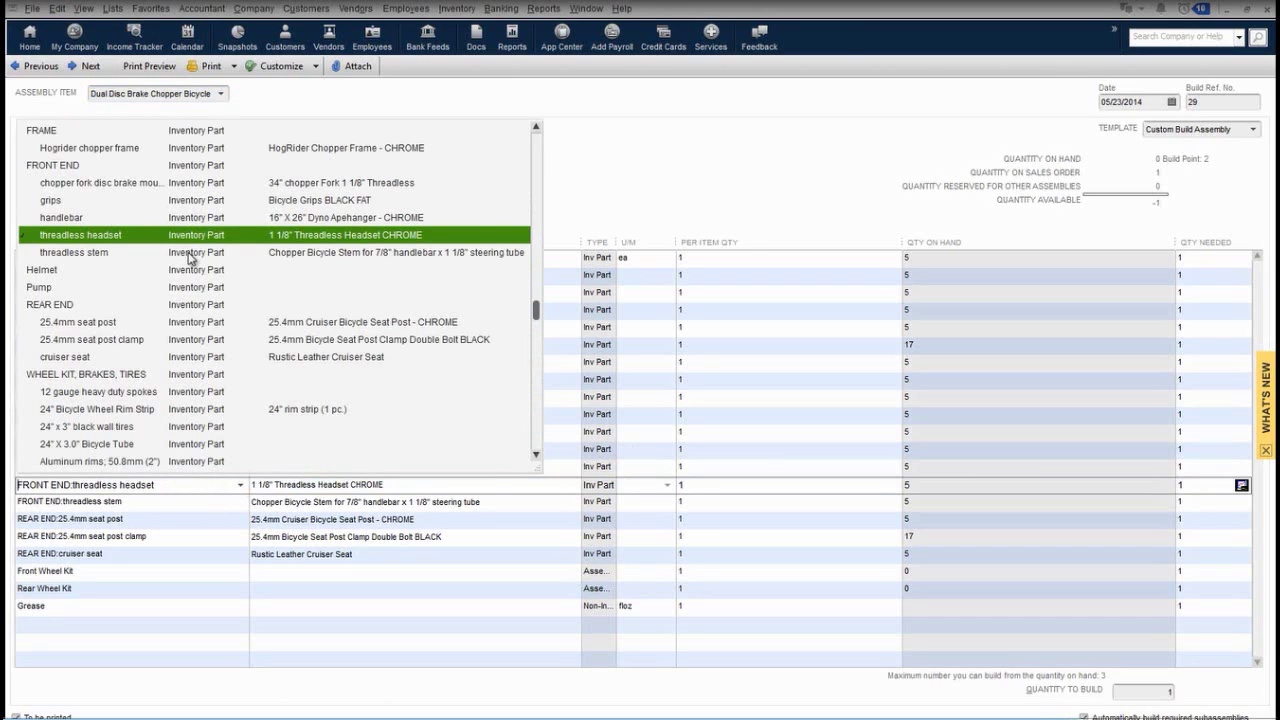
{"action": "left_click", "coordinate": [618, 166]}
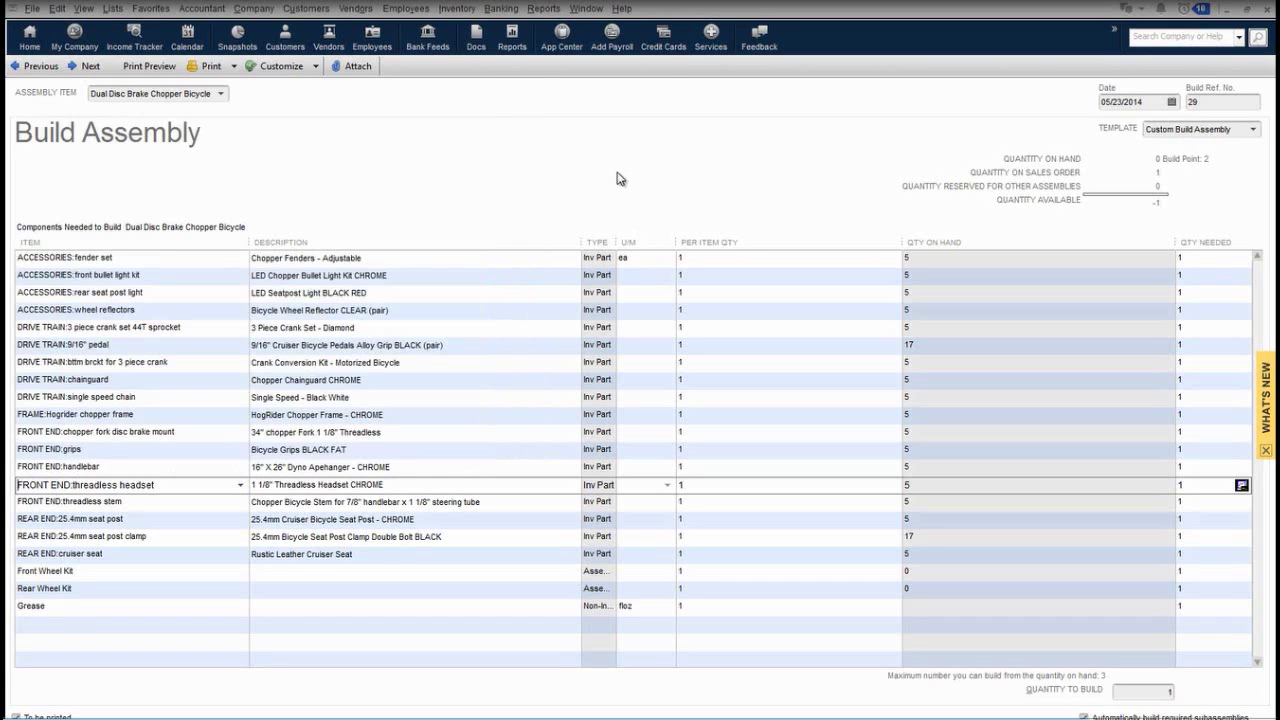
{"action": "left_click", "coordinate": [1188, 488]}
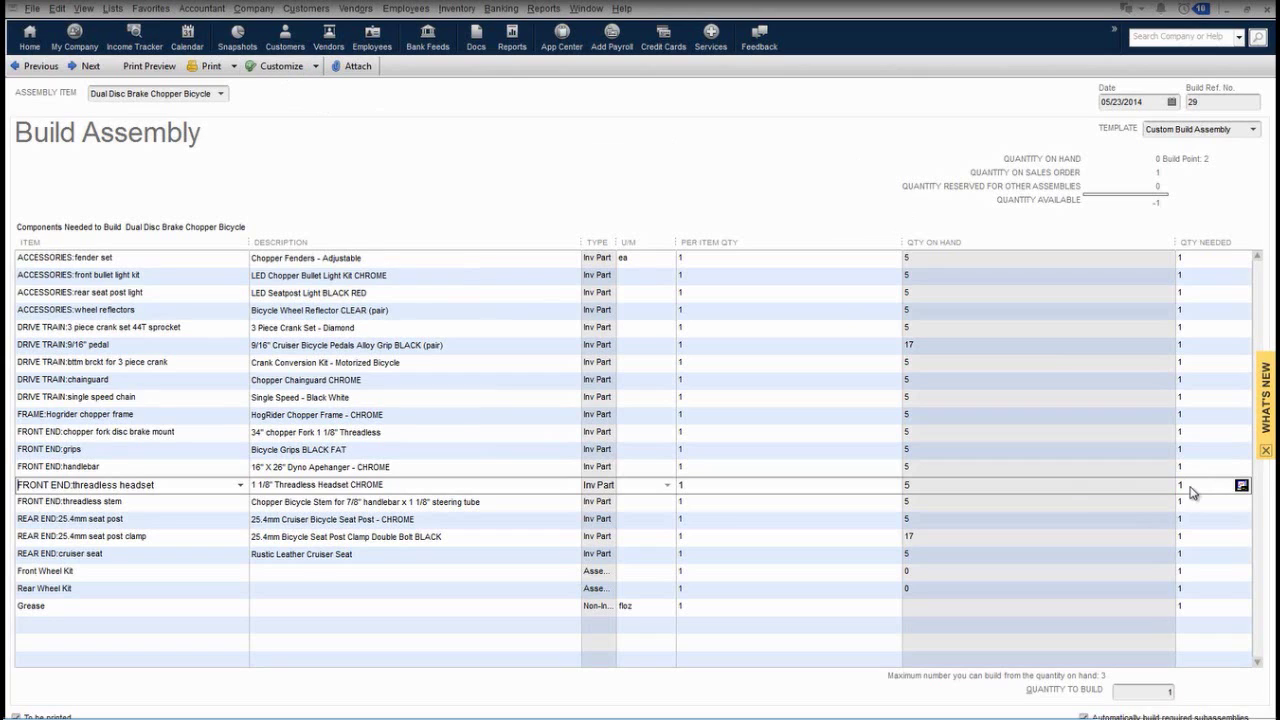
{"action": "left_click", "coordinate": [1192, 489]}
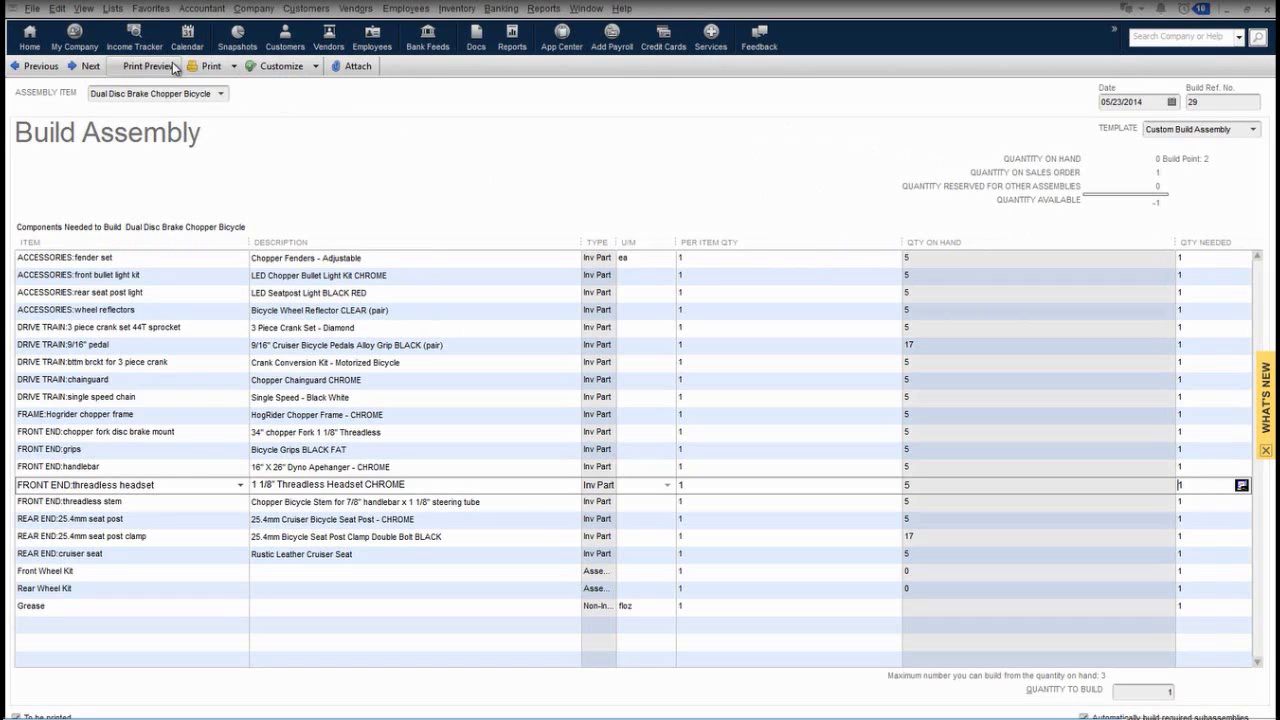
Preview the printed Build Assembly form for the Dual Disc Brake Chopper Bicycle at enlarged size, close the preview, and check the print options
{"action": "left_click", "coordinate": [147, 66]}
{"action": "left_click", "coordinate": [434, 220]}
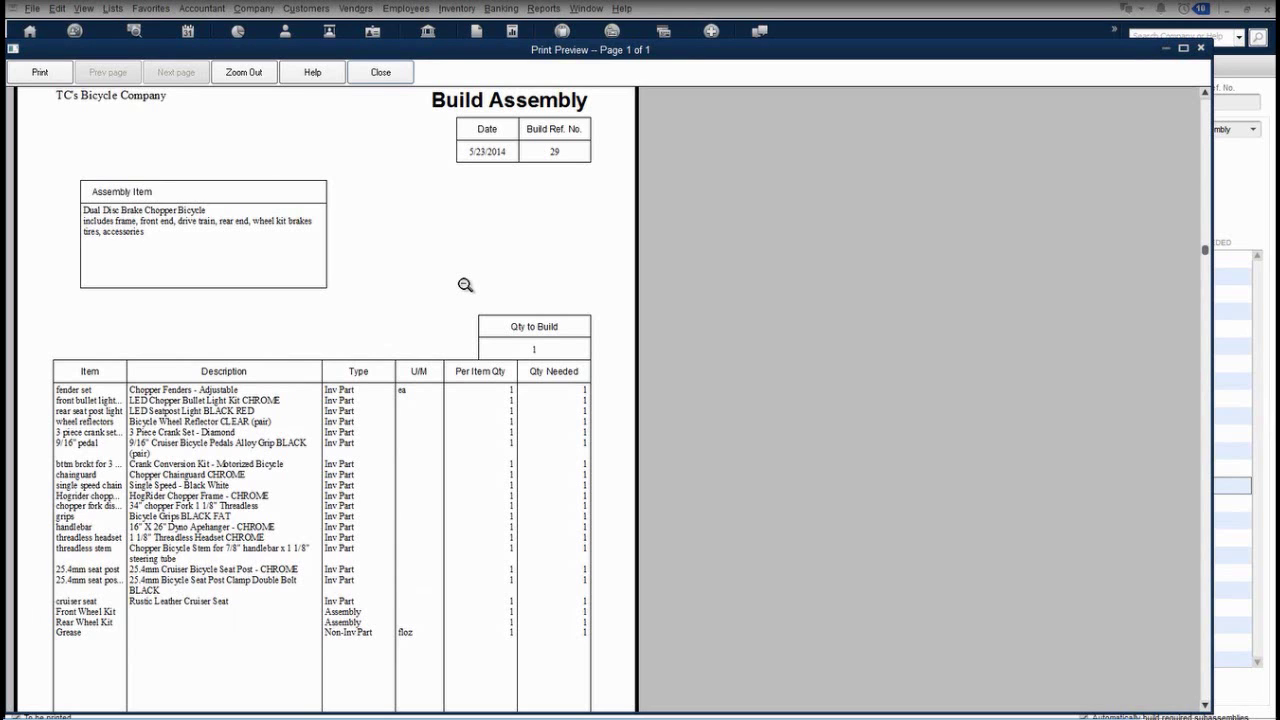
{"action": "key", "text": "Escape"}
{"action": "left_click", "coordinate": [380, 71]}
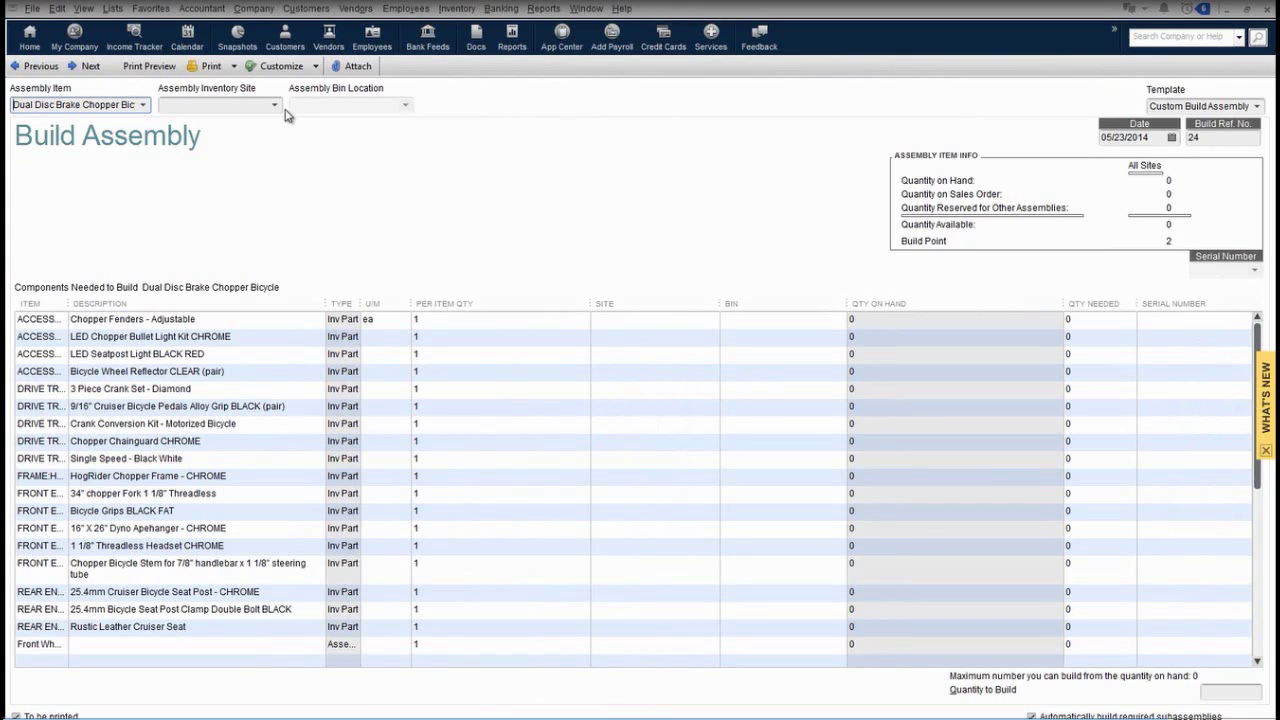
{"action": "left_click", "coordinate": [235, 67]}
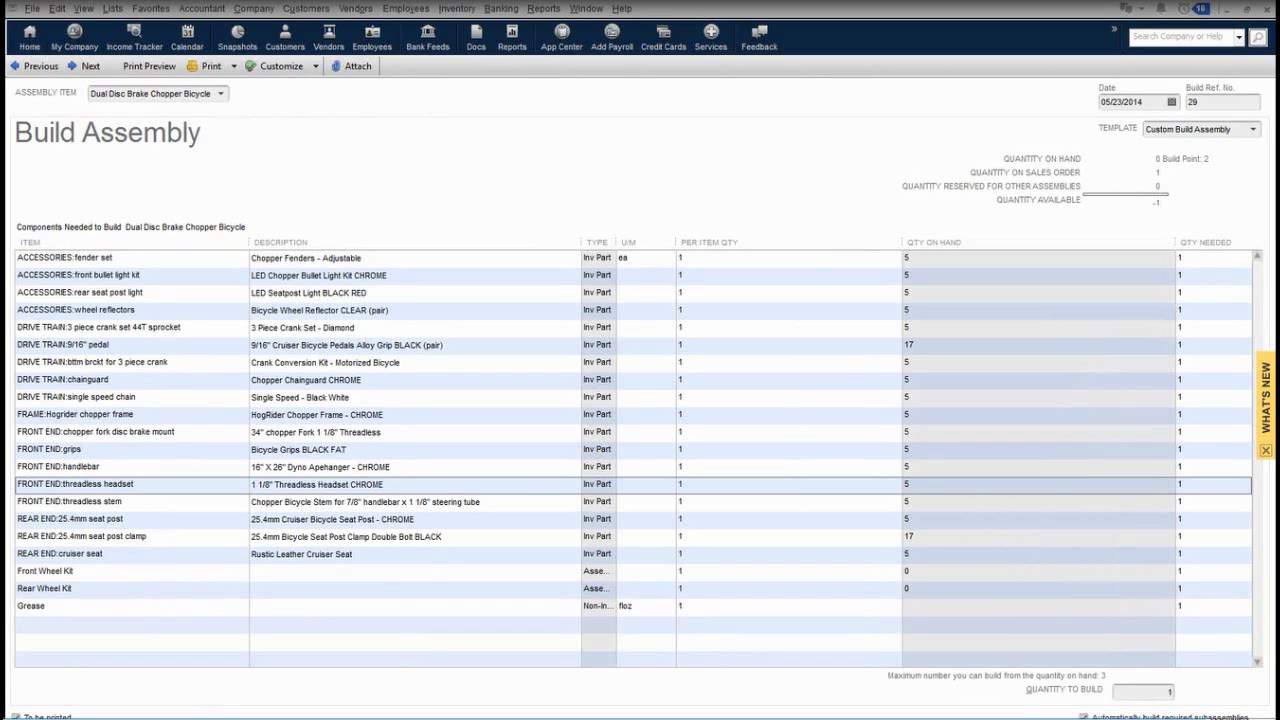
Record the Dual Disc Brake Chopper Bicycle build and close the Pending Builds report
{"action": "left_click", "coordinate": [572, 229]}
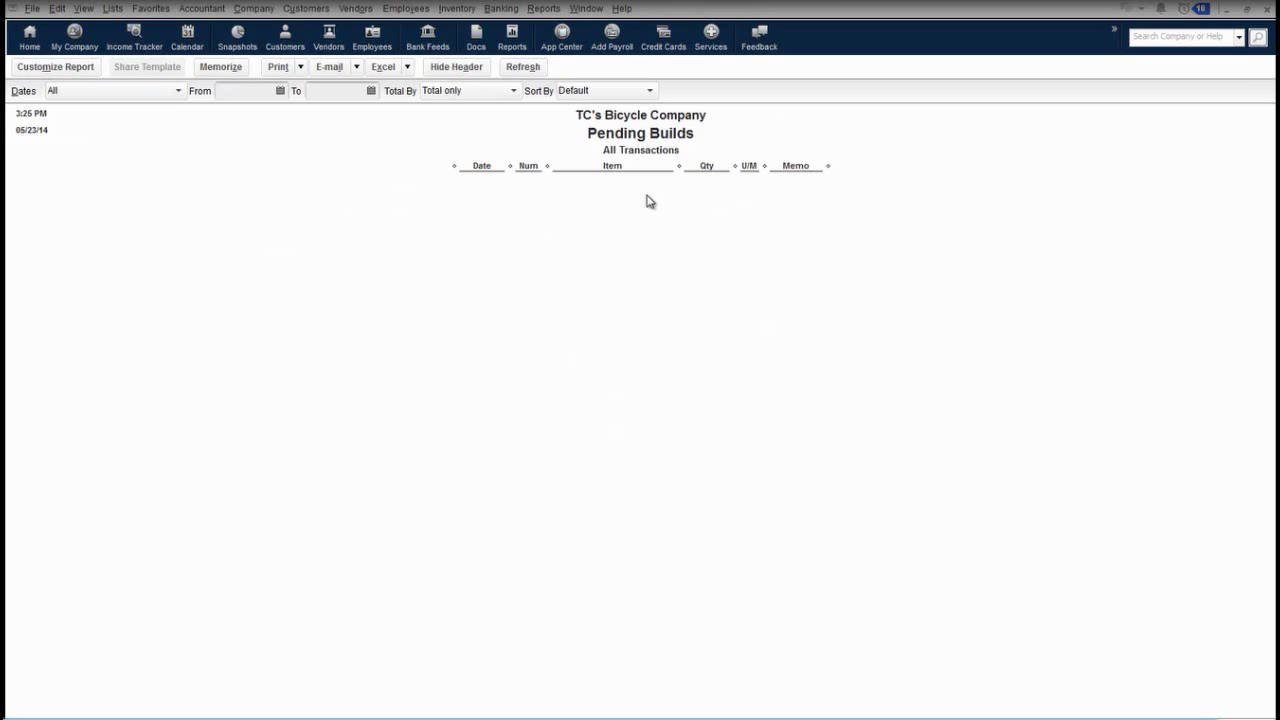
{"action": "left_click", "coordinate": [1268, 9]}
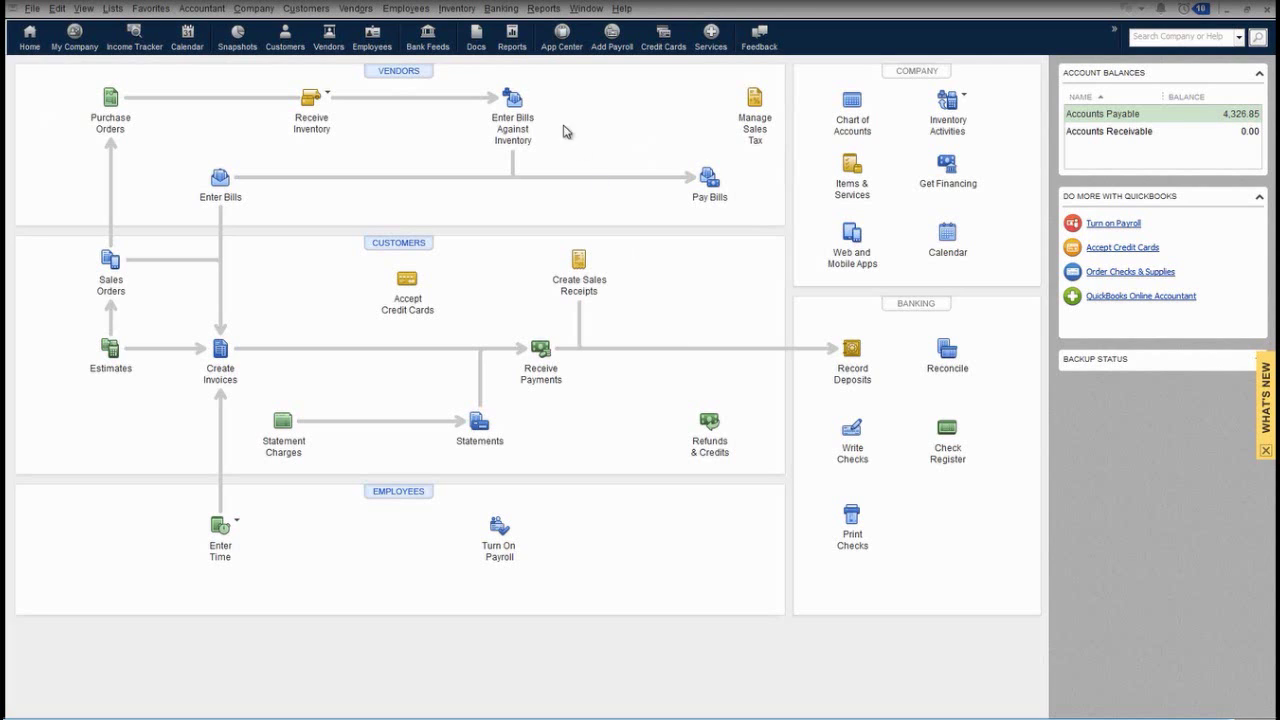
Run the Open Sales Orders by Item report, view the chopper bicycle sales order from it, and close both windows
{"action": "left_click", "coordinate": [544, 8]}
{"action": "mouse_move", "coordinate": [636, 281]}
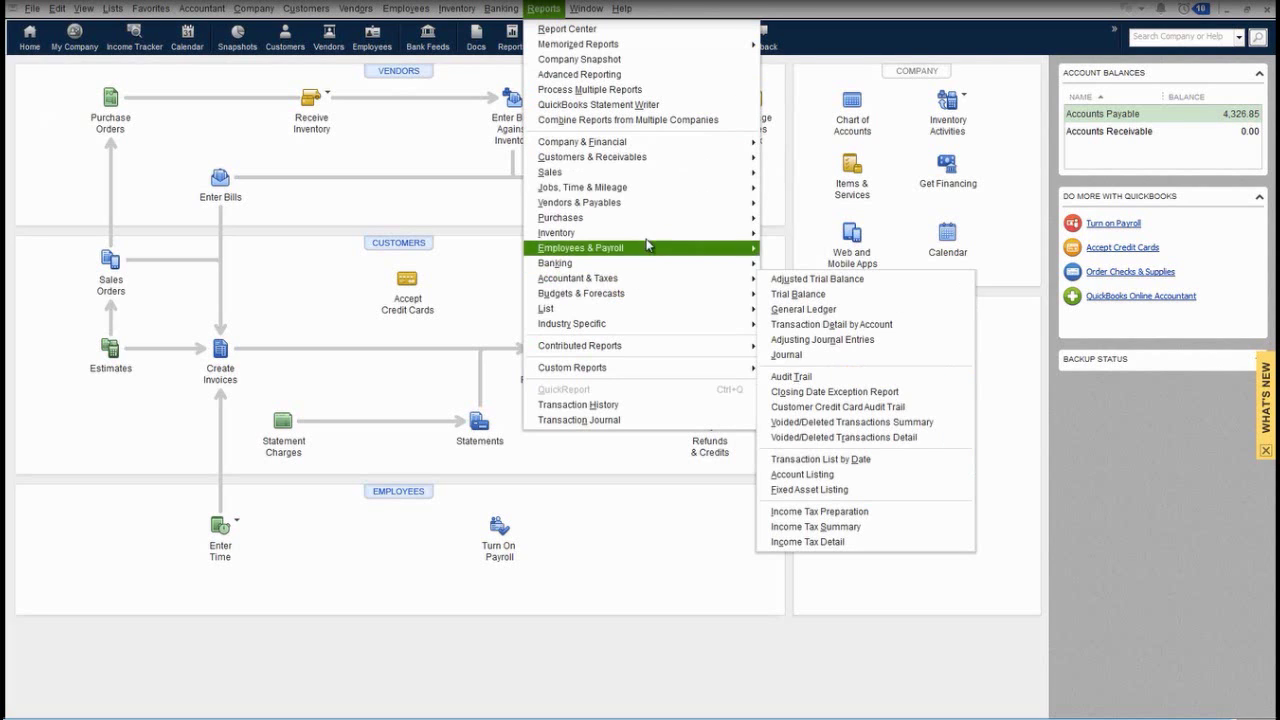
{"action": "mouse_move", "coordinate": [700, 174]}
{"action": "left_click", "coordinate": [867, 326]}
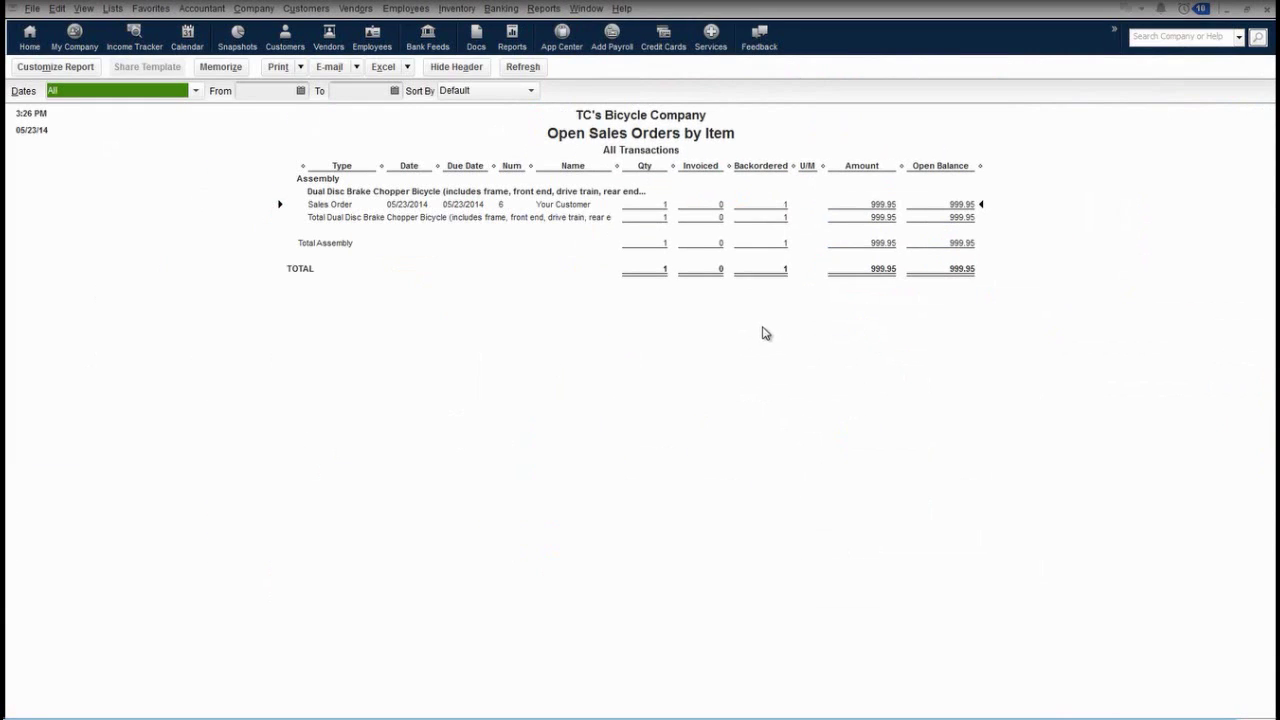
{"action": "double_click", "coordinate": [502, 206]}
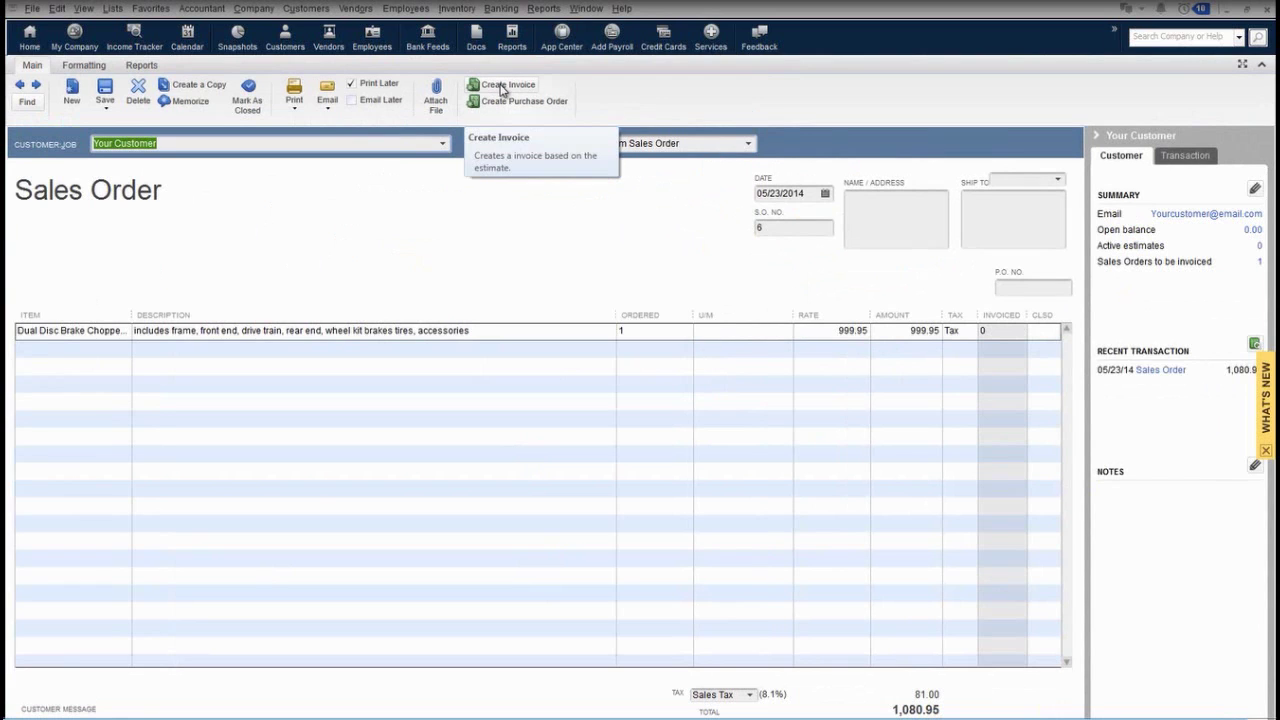
{"action": "left_click", "coordinate": [1268, 11]}
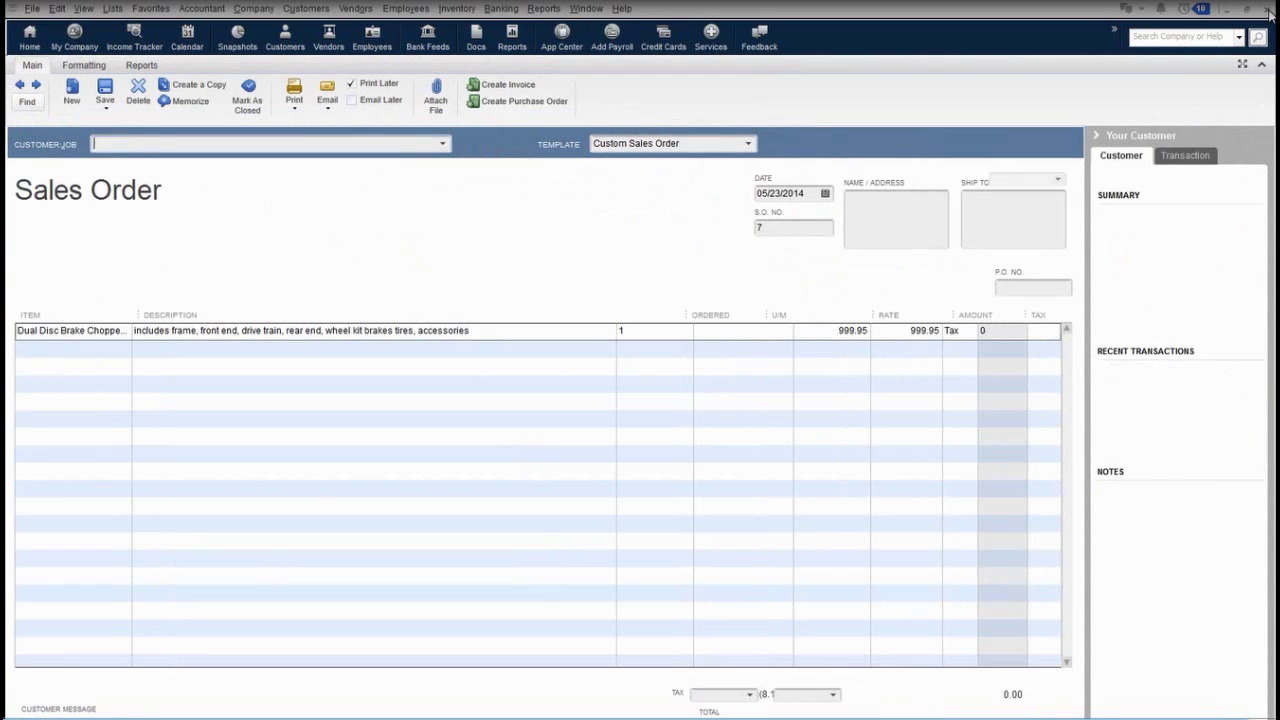
{"action": "left_click", "coordinate": [1268, 11]}
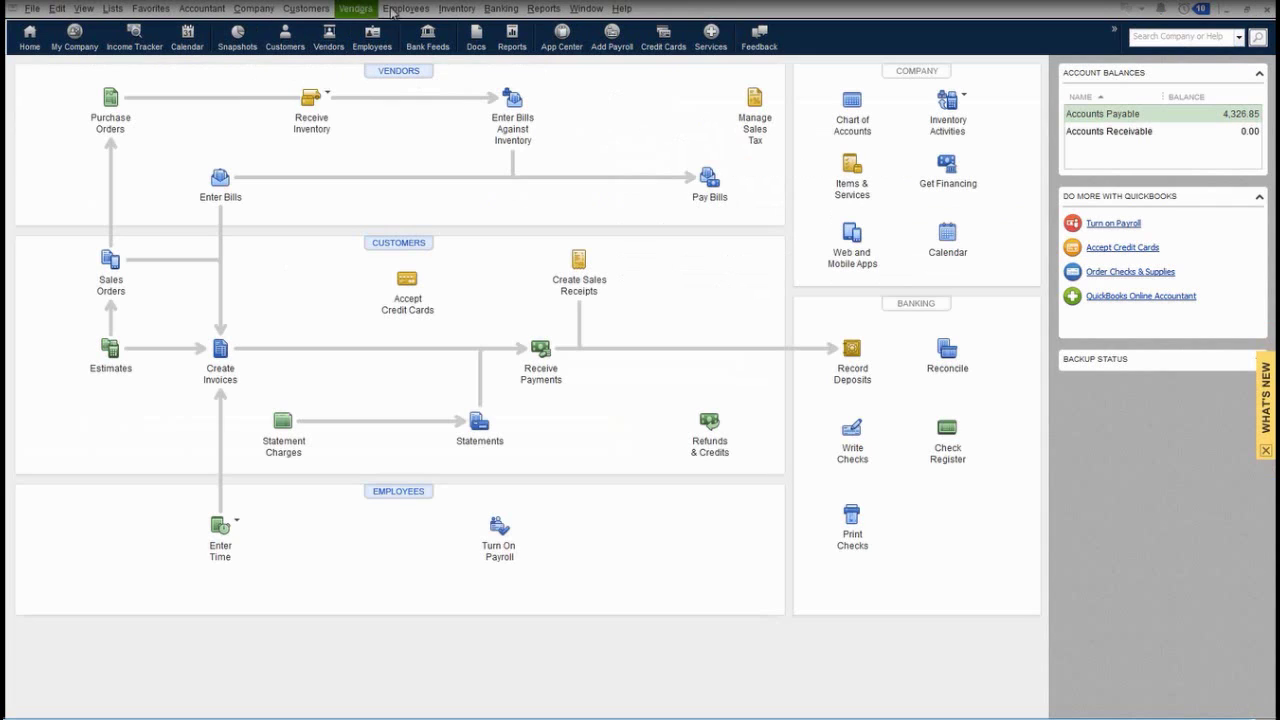
Open the Sales Order Fulfillment Worksheet and open the chopper bicycle sales order from it
{"action": "left_click", "coordinate": [305, 8]}
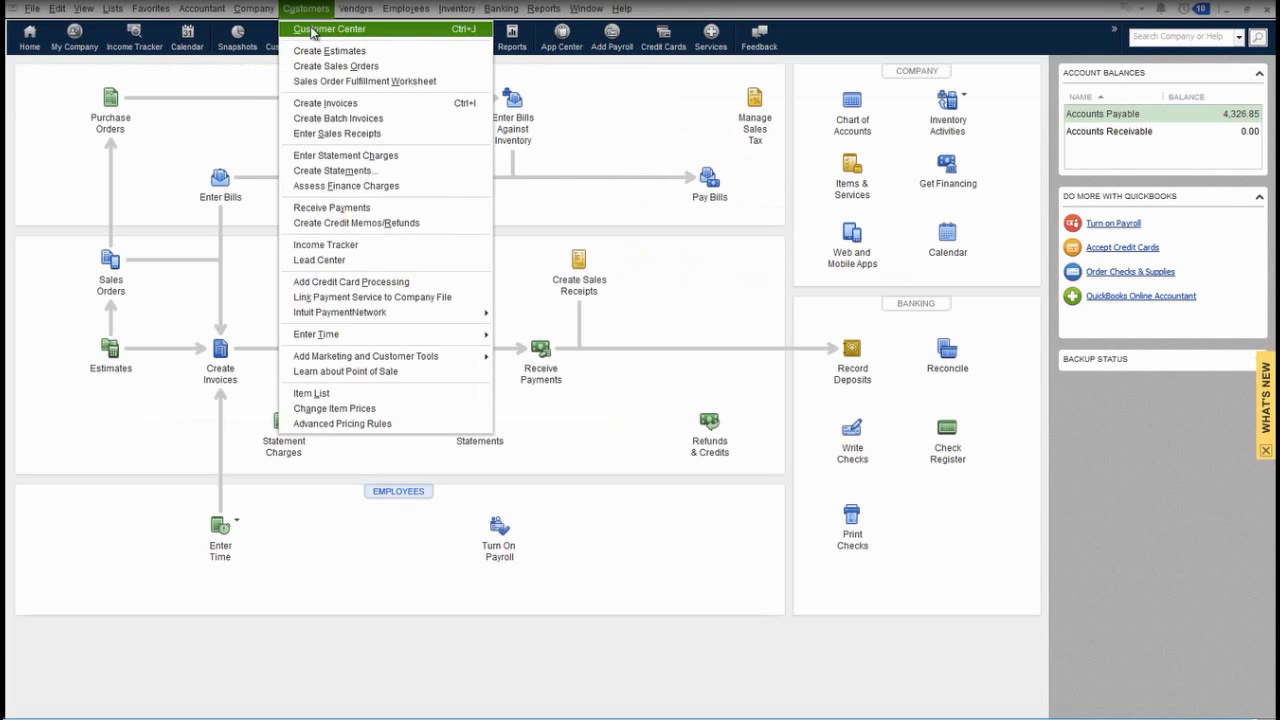
{"action": "left_click", "coordinate": [341, 83]}
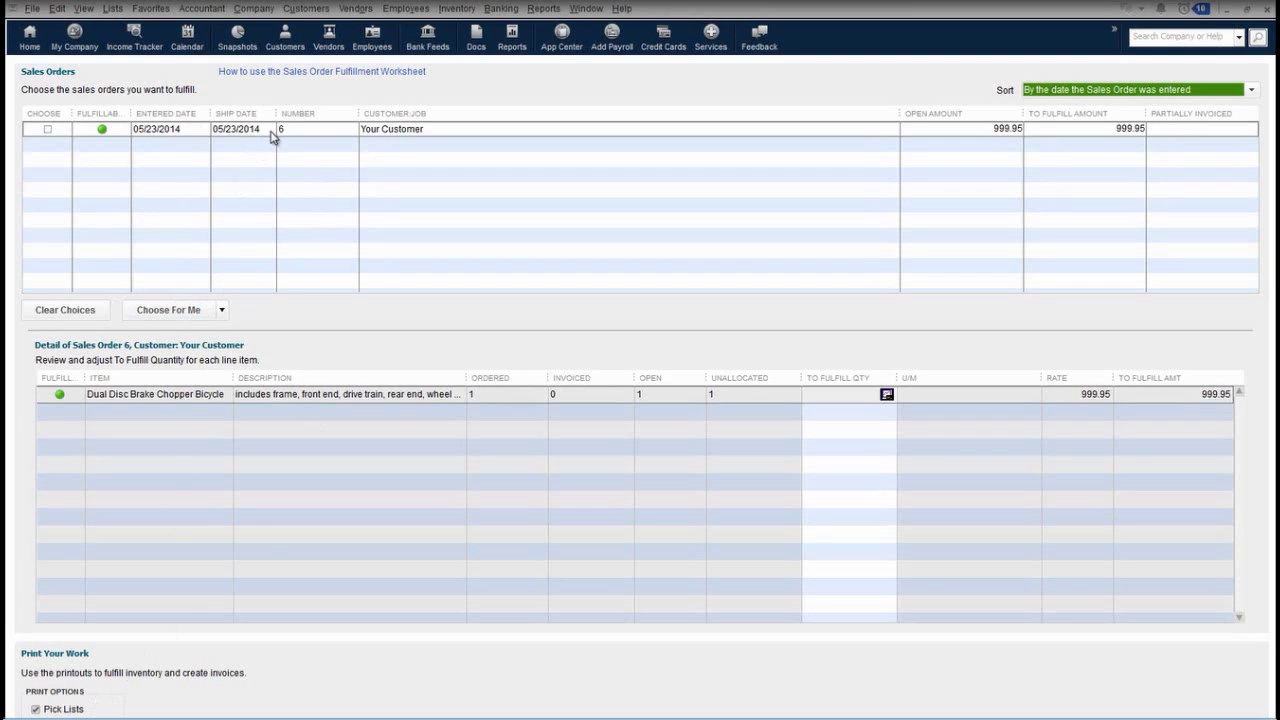
{"action": "double_click", "coordinate": [390, 135]}
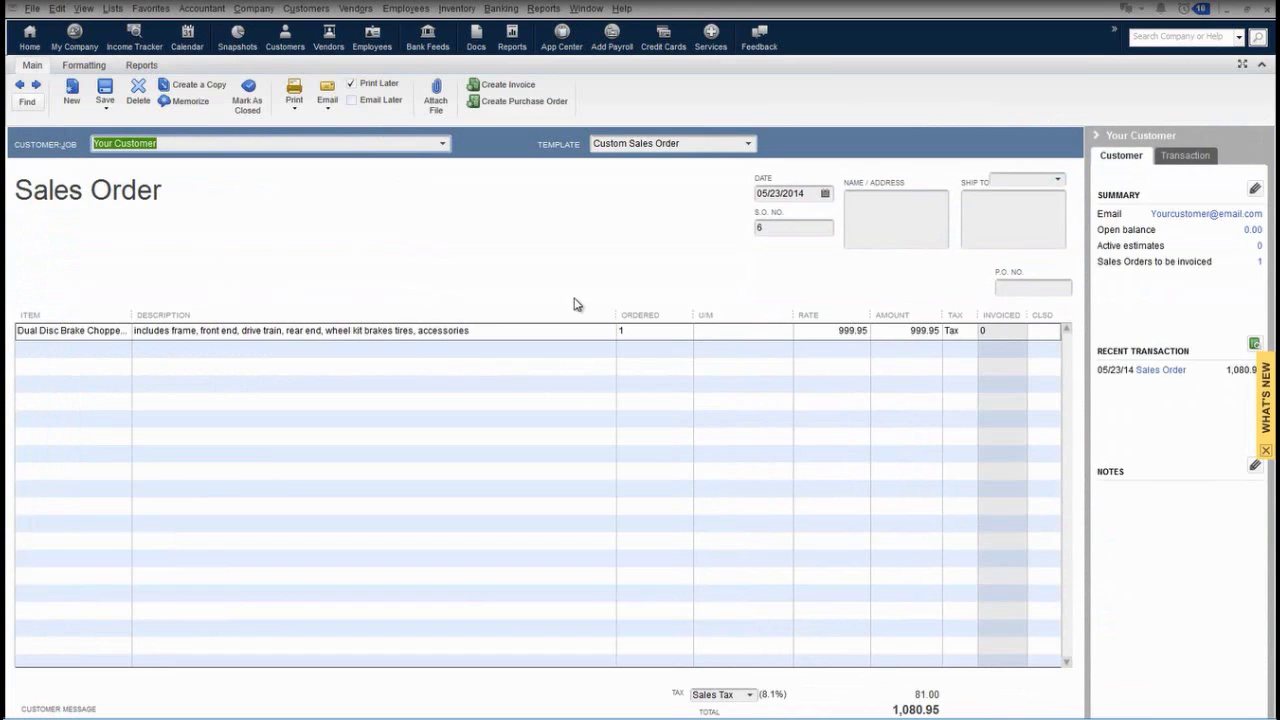
Add the Helmet and Pump items to the sales order on the lines below the chopper bicycle
{"action": "left_click", "coordinate": [102, 358]}
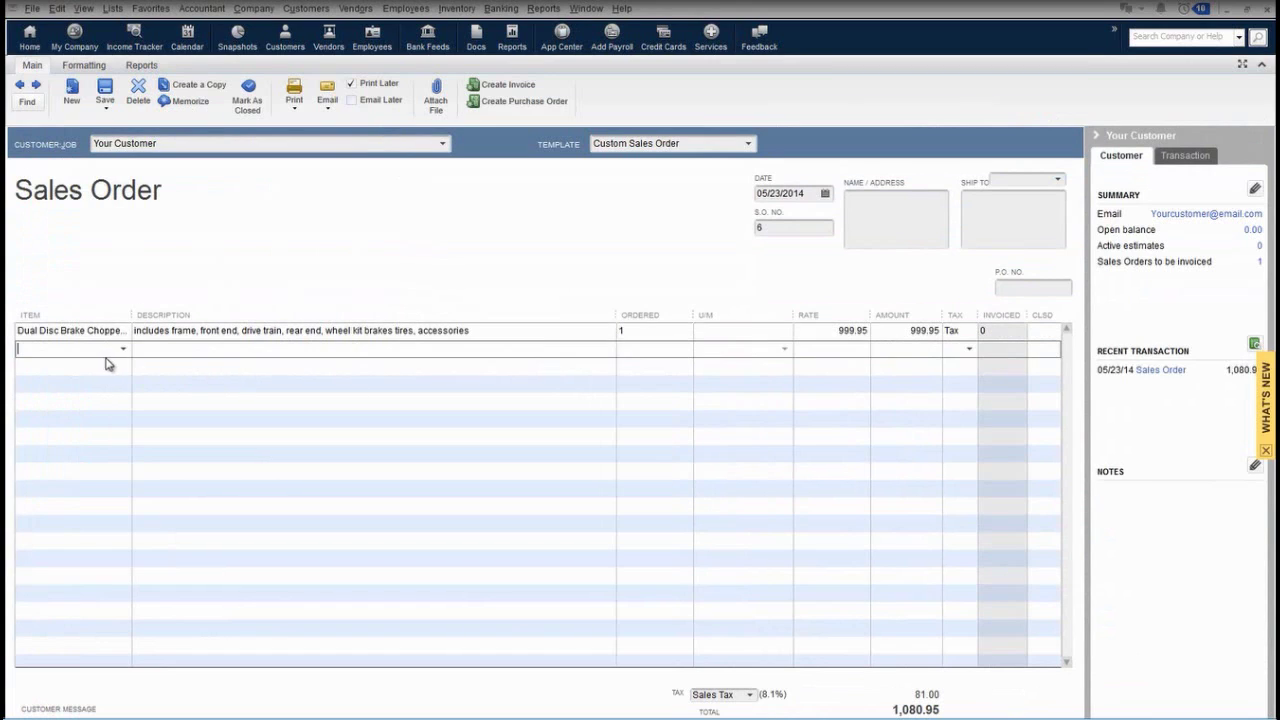
{"action": "left_click", "coordinate": [123, 351]}
{"action": "scroll", "coordinate": [171, 608], "scroll_direction": "down", "scroll_amount": 8}
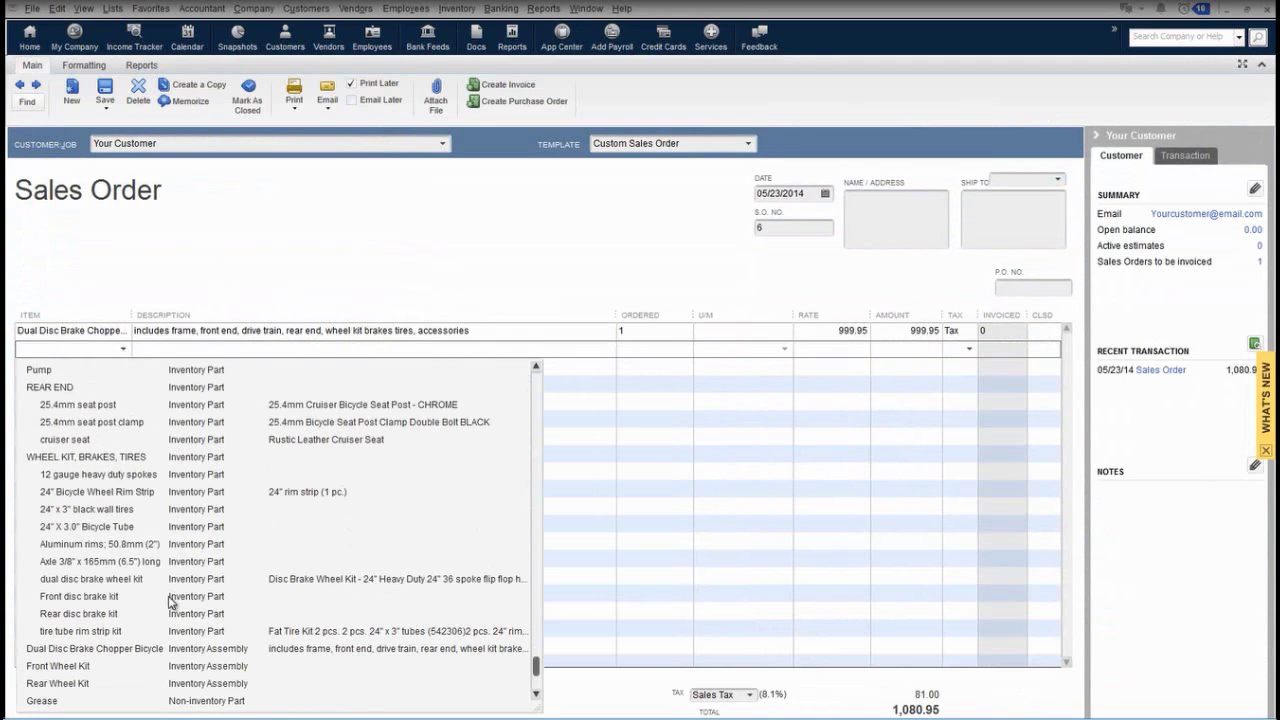
{"action": "scroll", "coordinate": [165, 652], "scroll_direction": "up", "scroll_amount": 3}
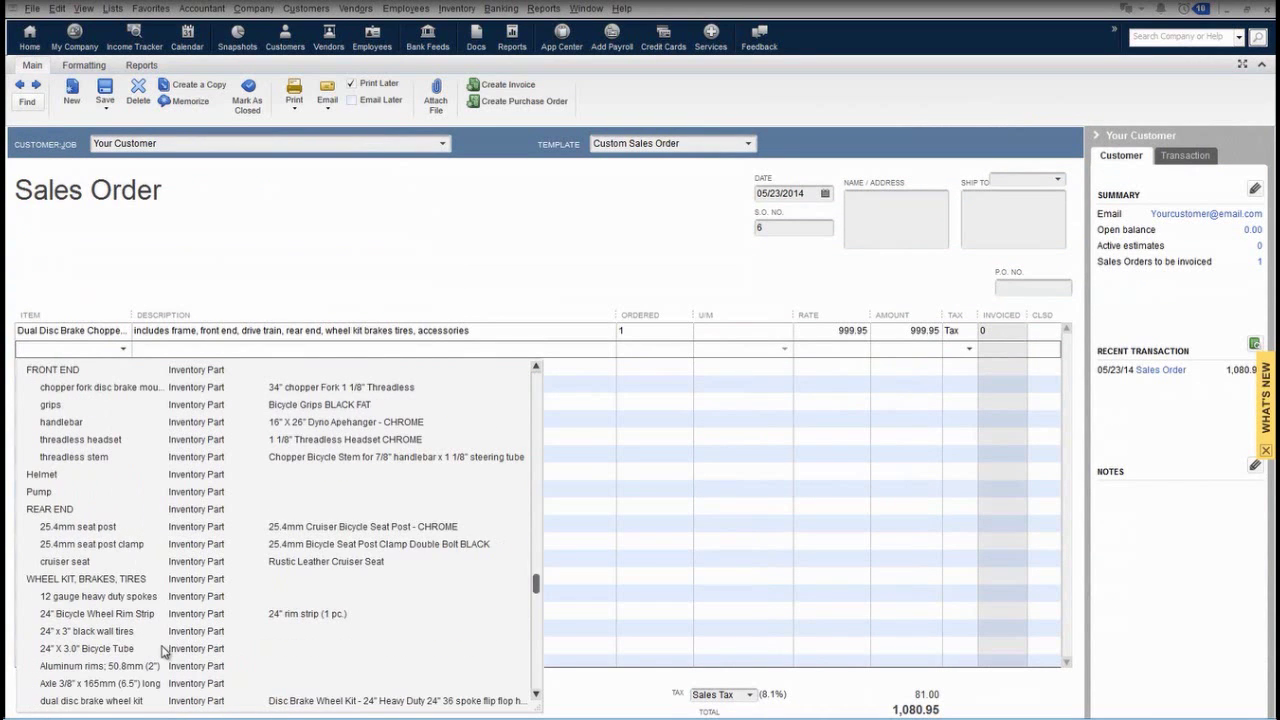
{"action": "left_click", "coordinate": [52, 476]}
{"action": "left_click", "coordinate": [121, 367]}
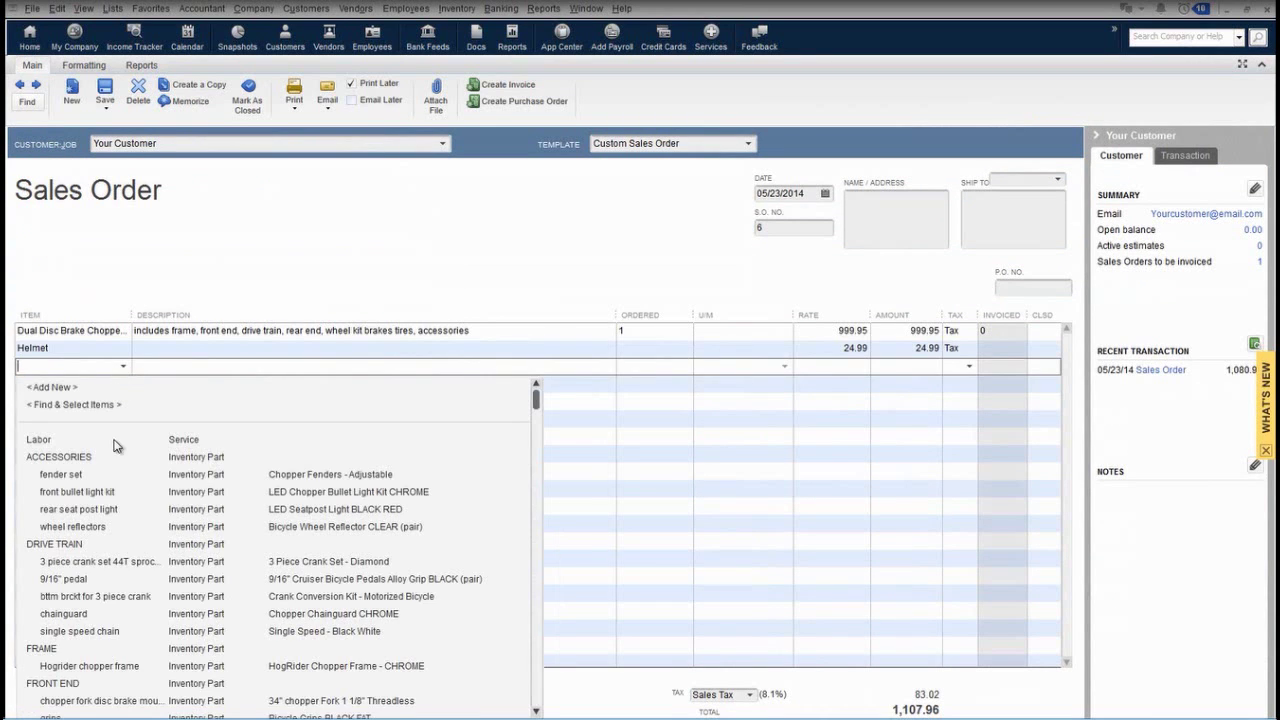
{"action": "scroll", "coordinate": [103, 600], "scroll_direction": "down", "scroll_amount": 3}
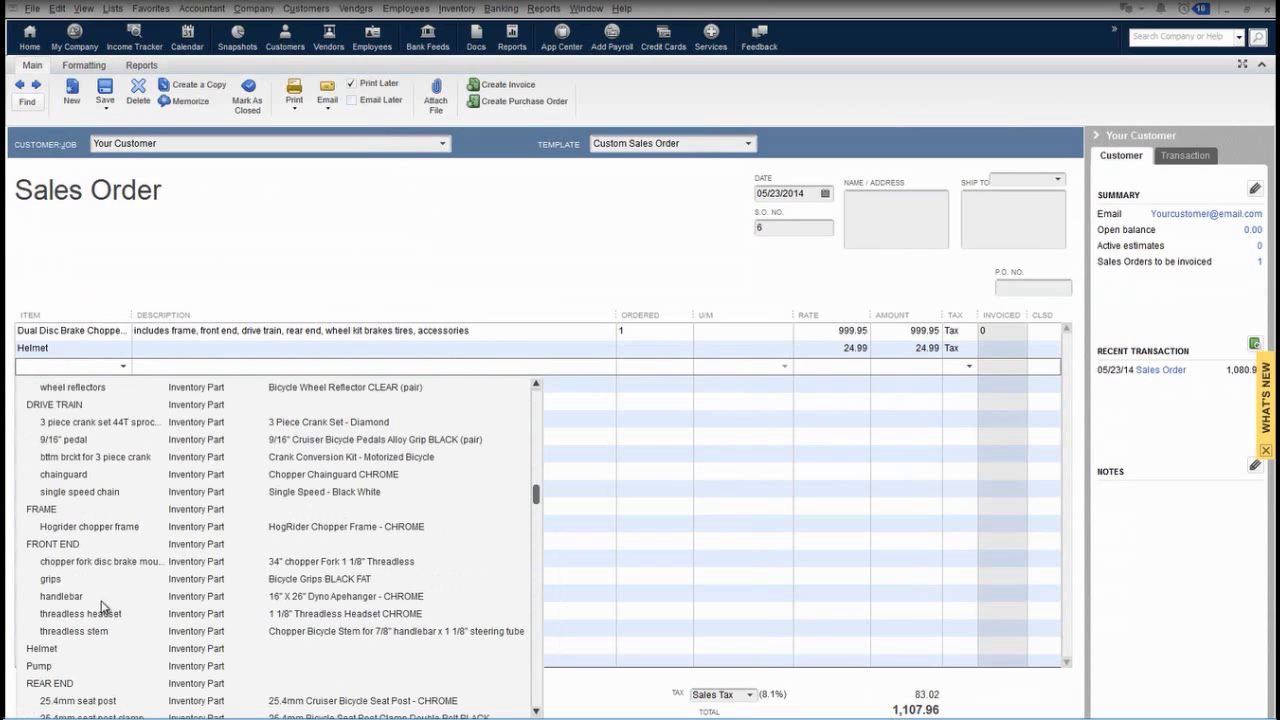
{"action": "left_click", "coordinate": [44, 666]}
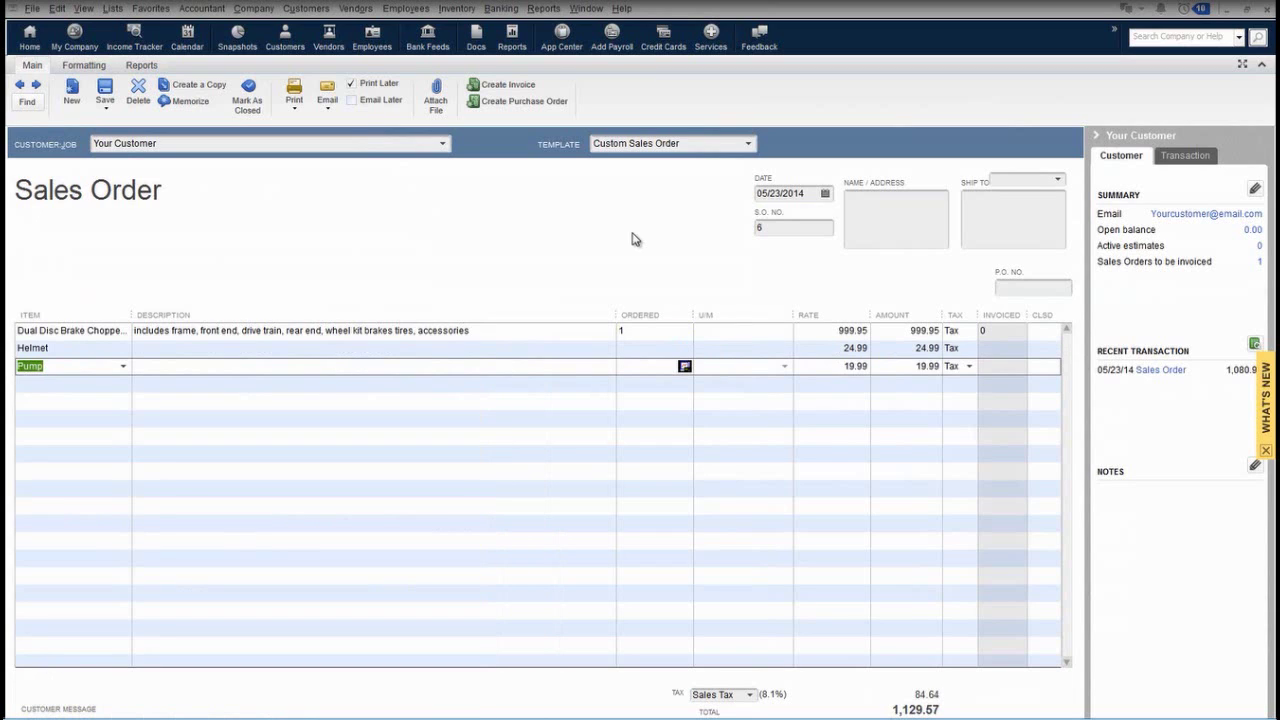
Record the sales order changes and create an invoice for selected items, invoicing one each of the chopper bicycle, helmet and pump
{"action": "left_click", "coordinate": [507, 90]}
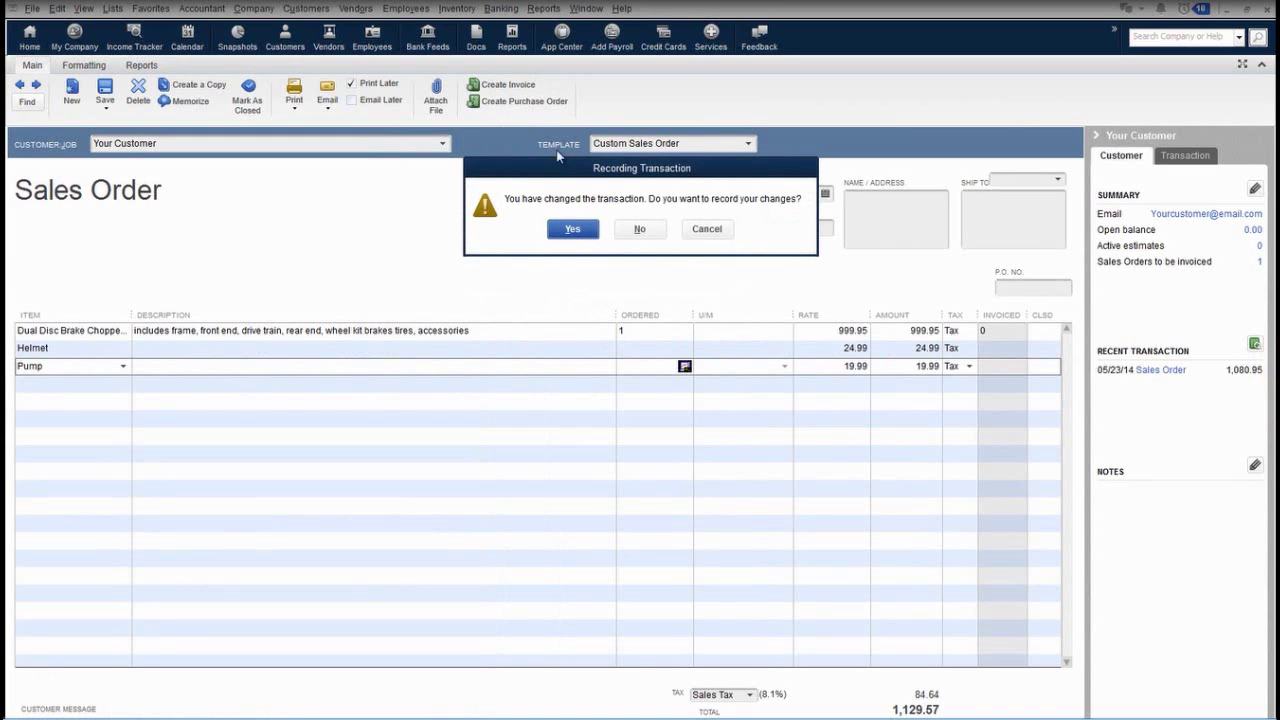
{"action": "left_click", "coordinate": [573, 228]}
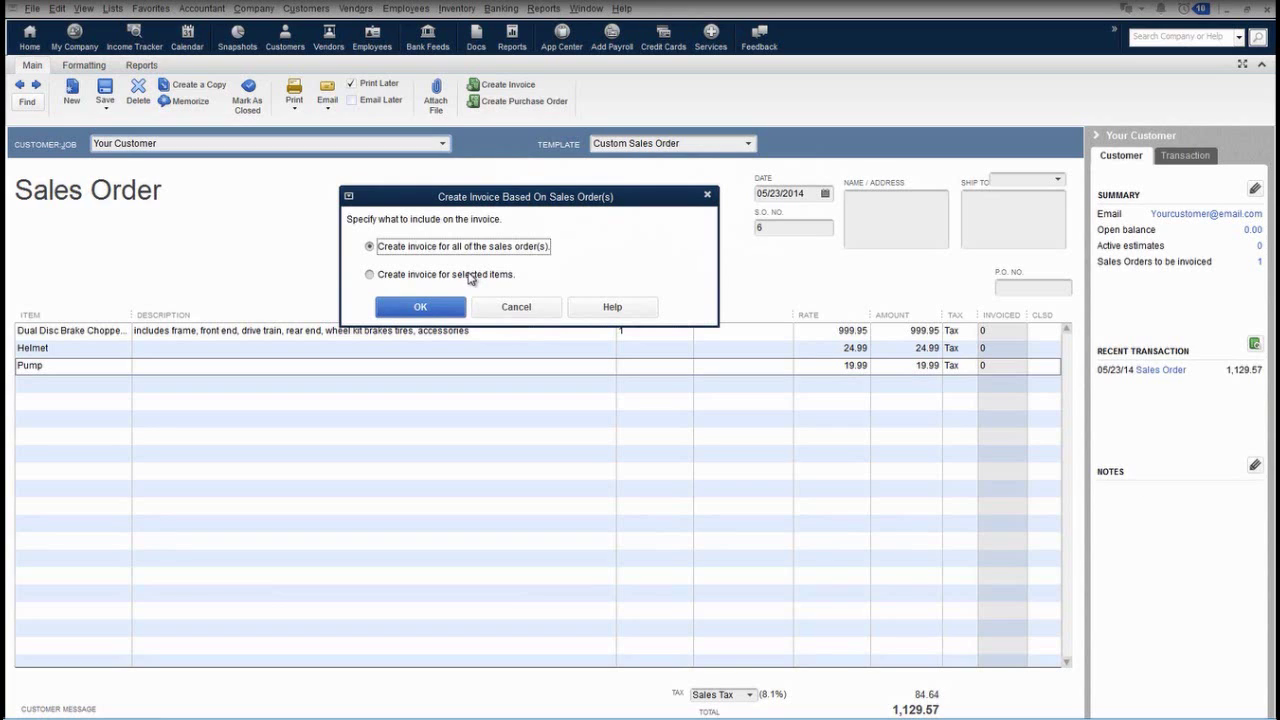
{"action": "left_click", "coordinate": [470, 276]}
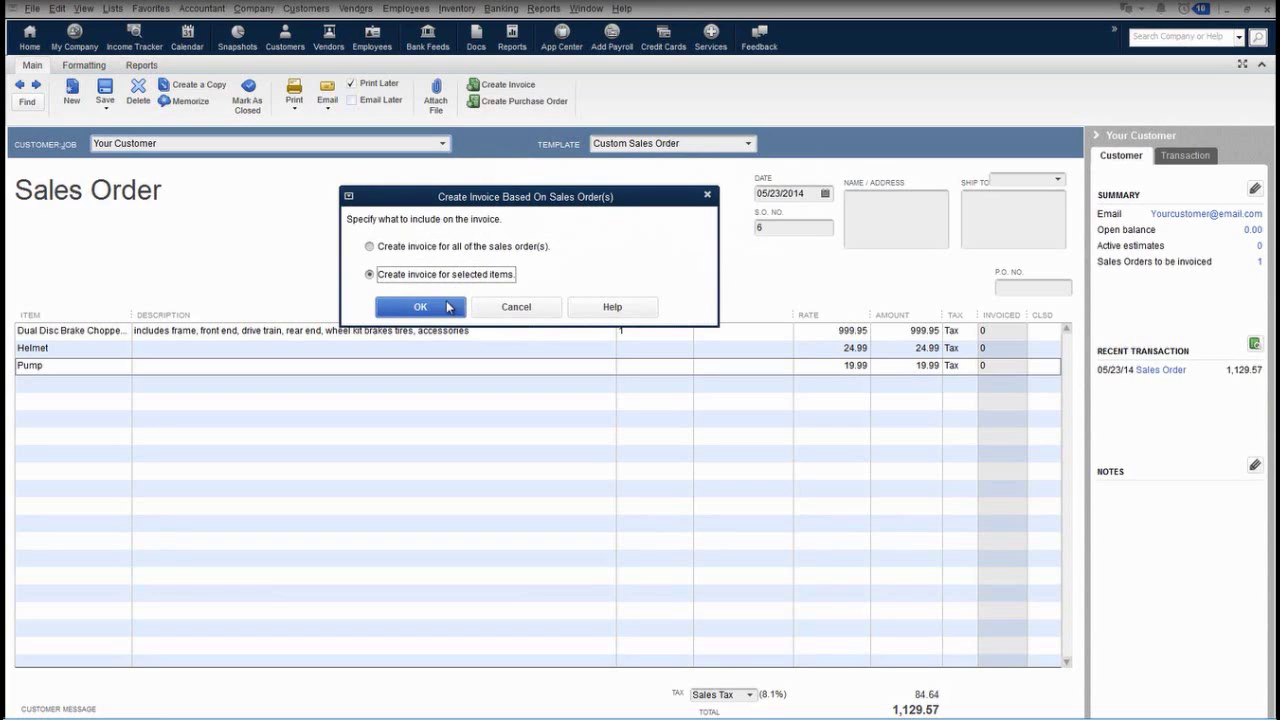
{"action": "left_click", "coordinate": [447, 307]}
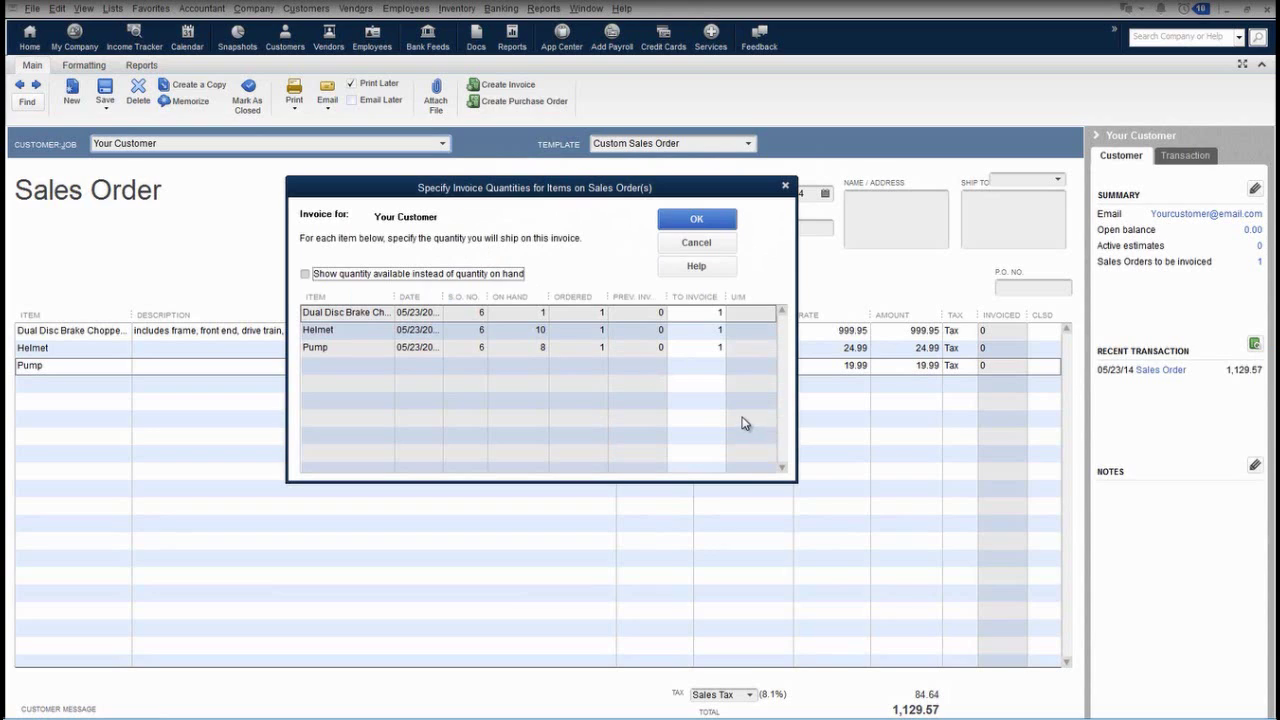
{"action": "left_click", "coordinate": [706, 347]}
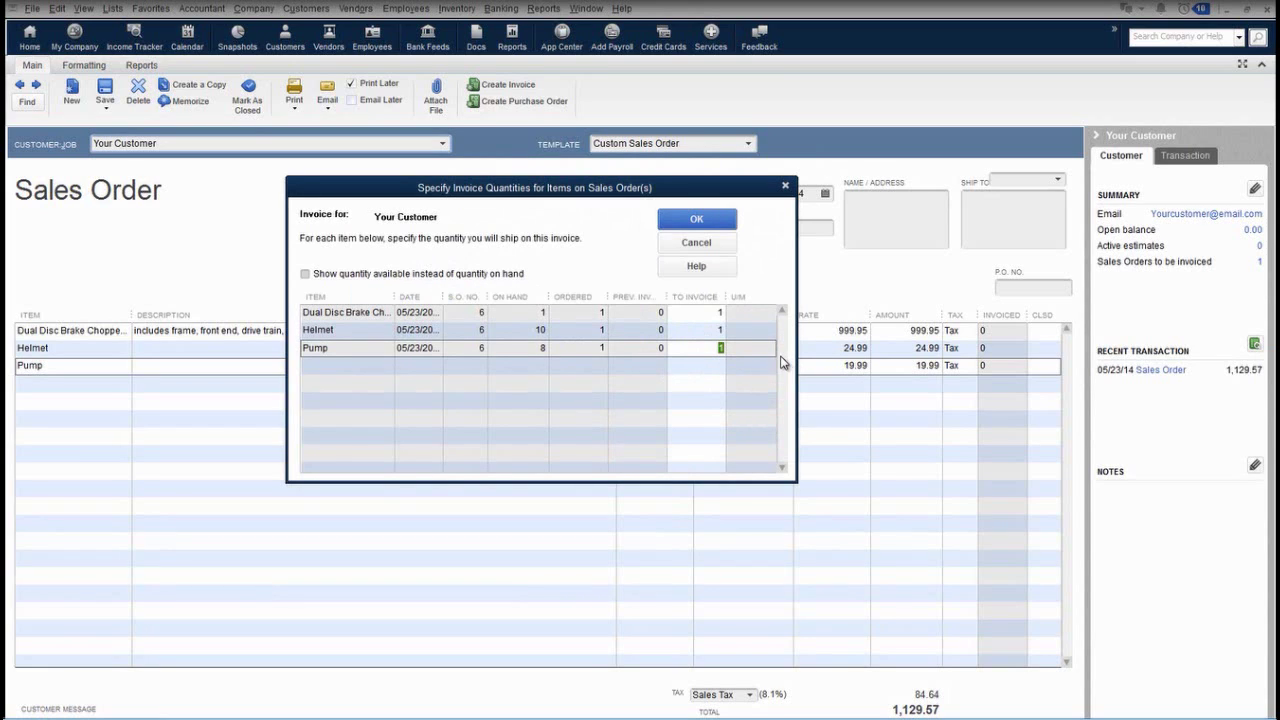
{"action": "left_click", "coordinate": [700, 221]}
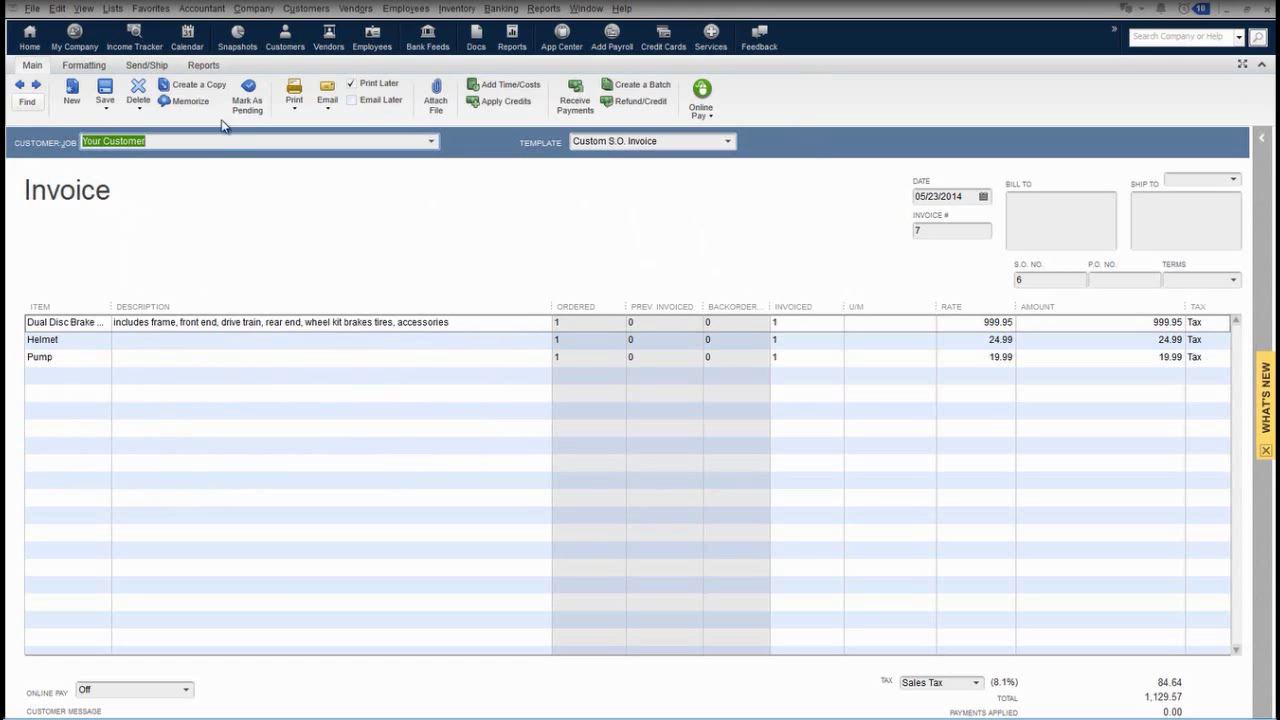
Review the invoice's sending and shipping options and return to its main commands
{"action": "left_click", "coordinate": [147, 65]}
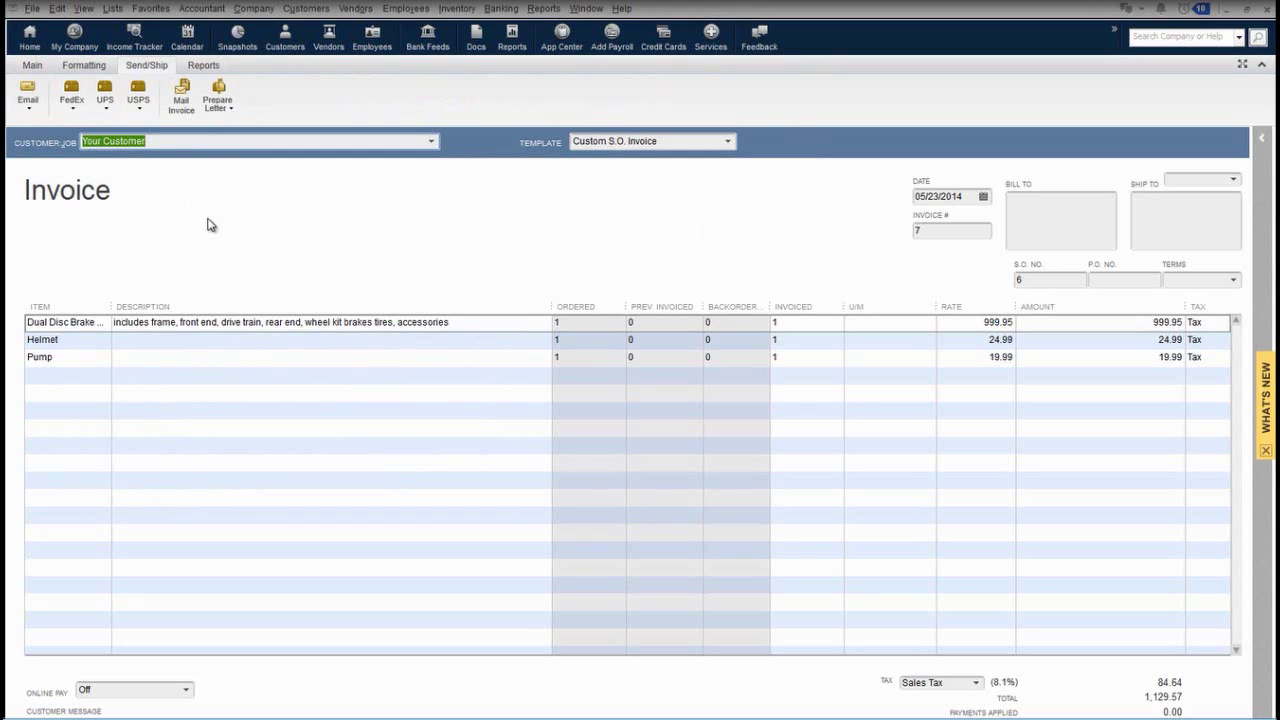
{"action": "left_click", "coordinate": [32, 65]}
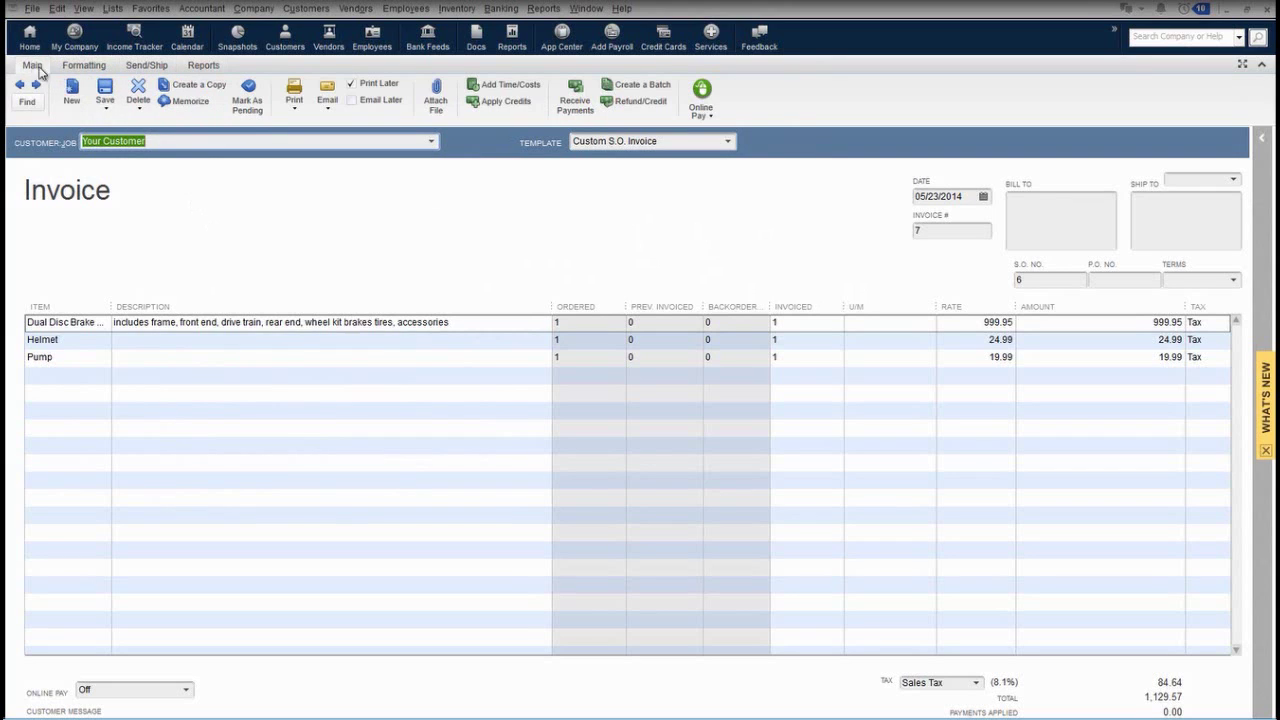